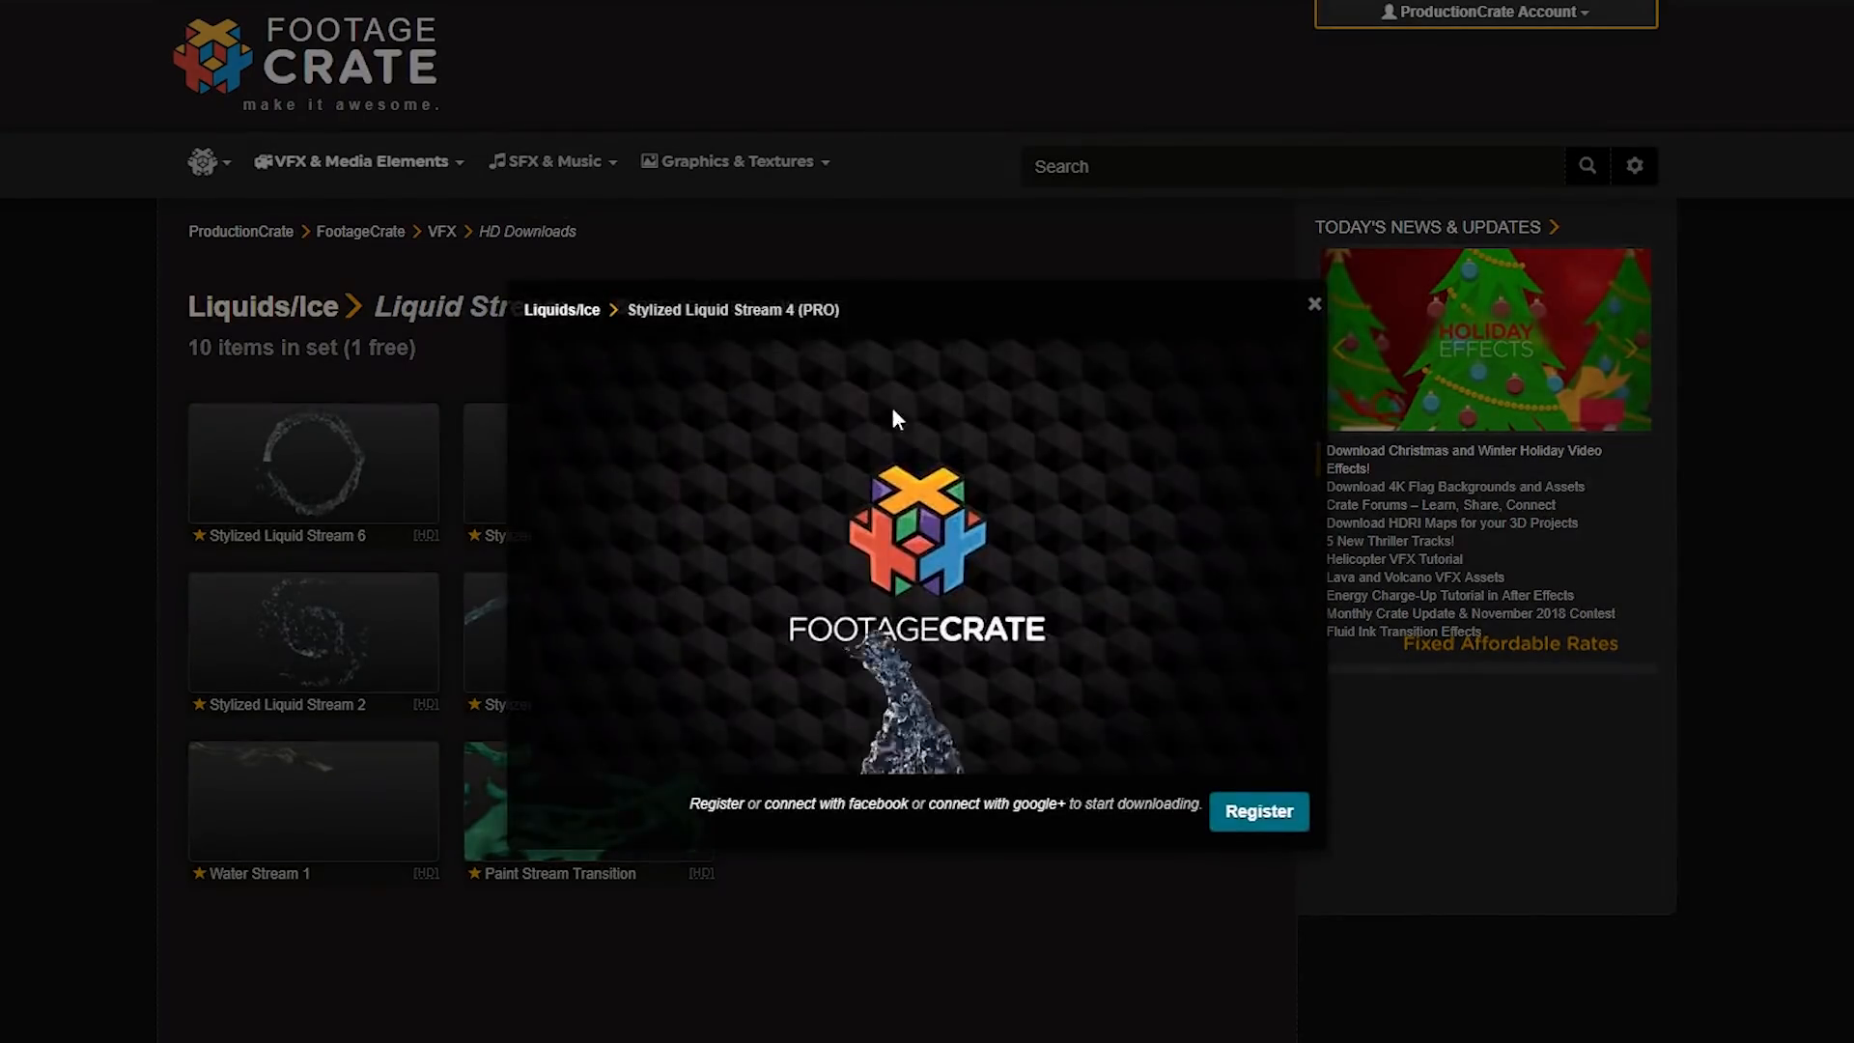
Step: Preview several liquid stream clips in the Liquids/Ice set, including Stylized Liquid Stream 2
{"action": "left_click", "coordinate": [998, 218]}
{"action": "left_click", "coordinate": [1107, 473]}
{"action": "left_click", "coordinate": [325, 648]}
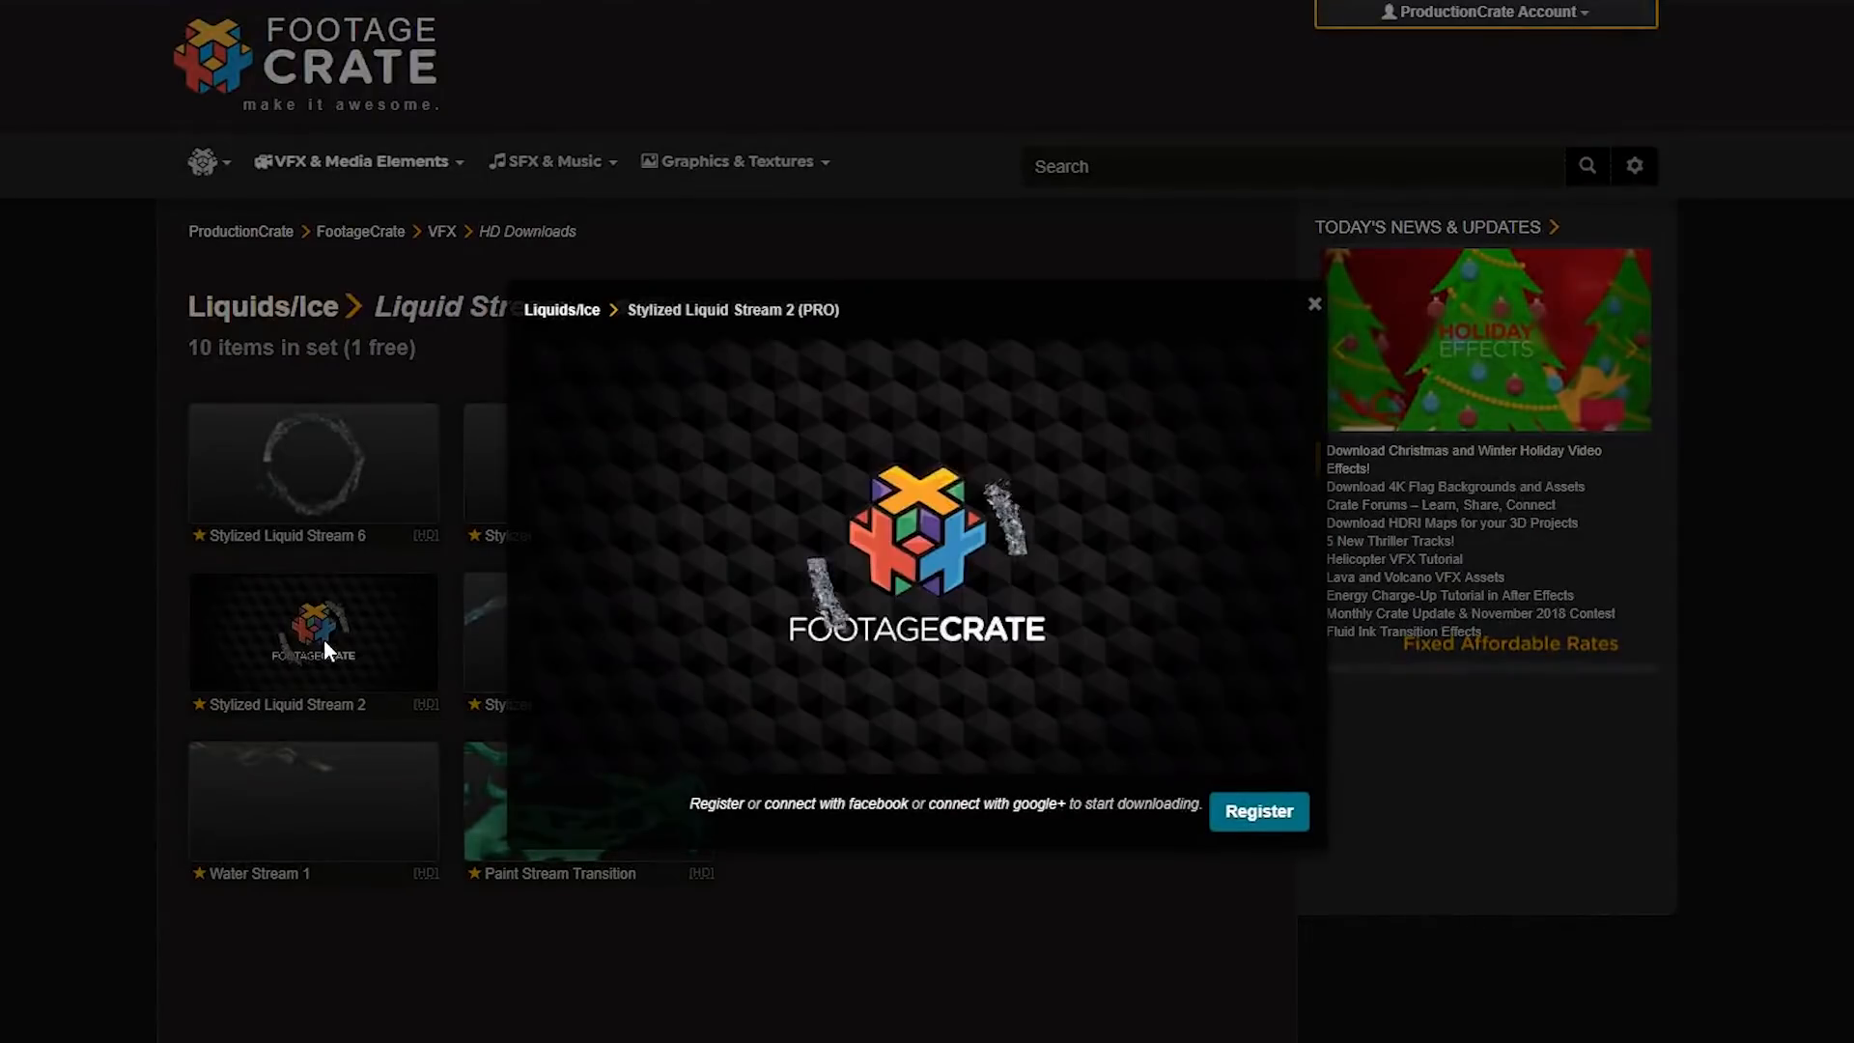
{"action": "left_click", "coordinate": [820, 896]}
{"action": "left_click", "coordinate": [637, 688]}
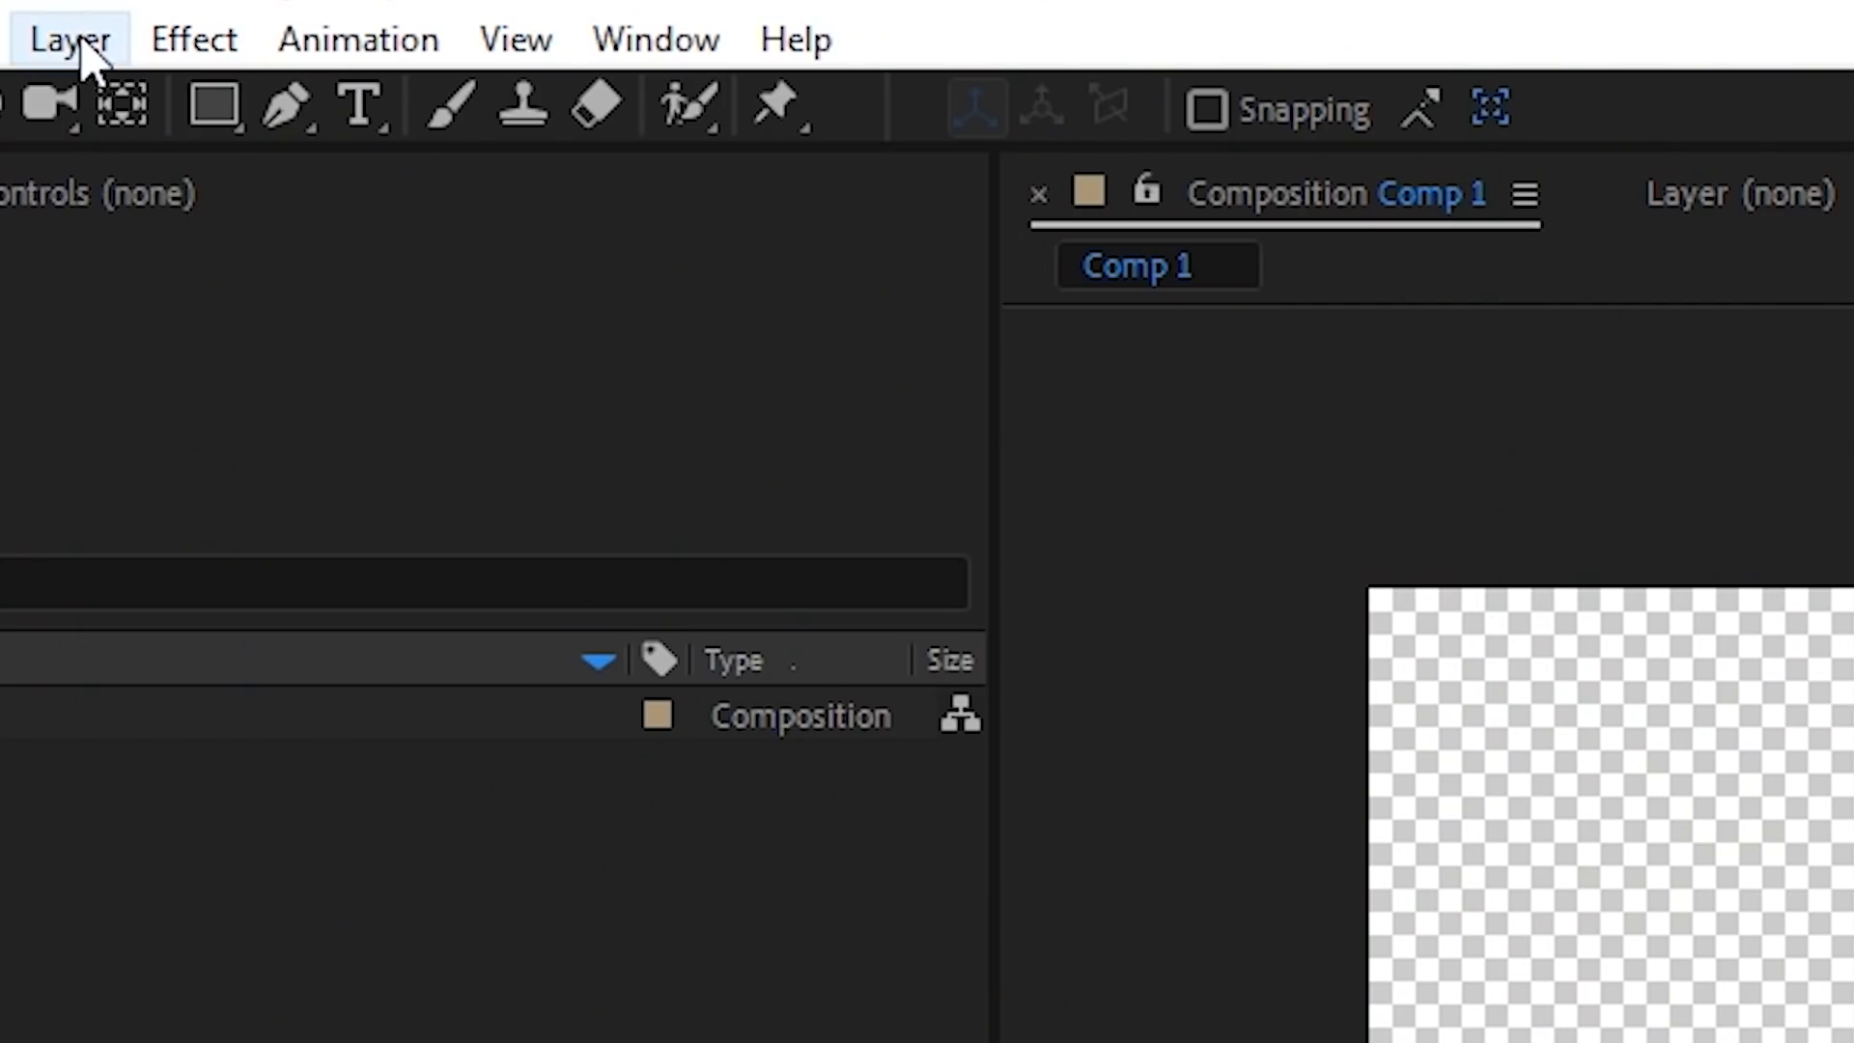
Step: Switch to After Effects, create a black solid in Comp 1 and apply the Fractal Noise effect to it
{"action": "left_click", "coordinate": [89, 44]}
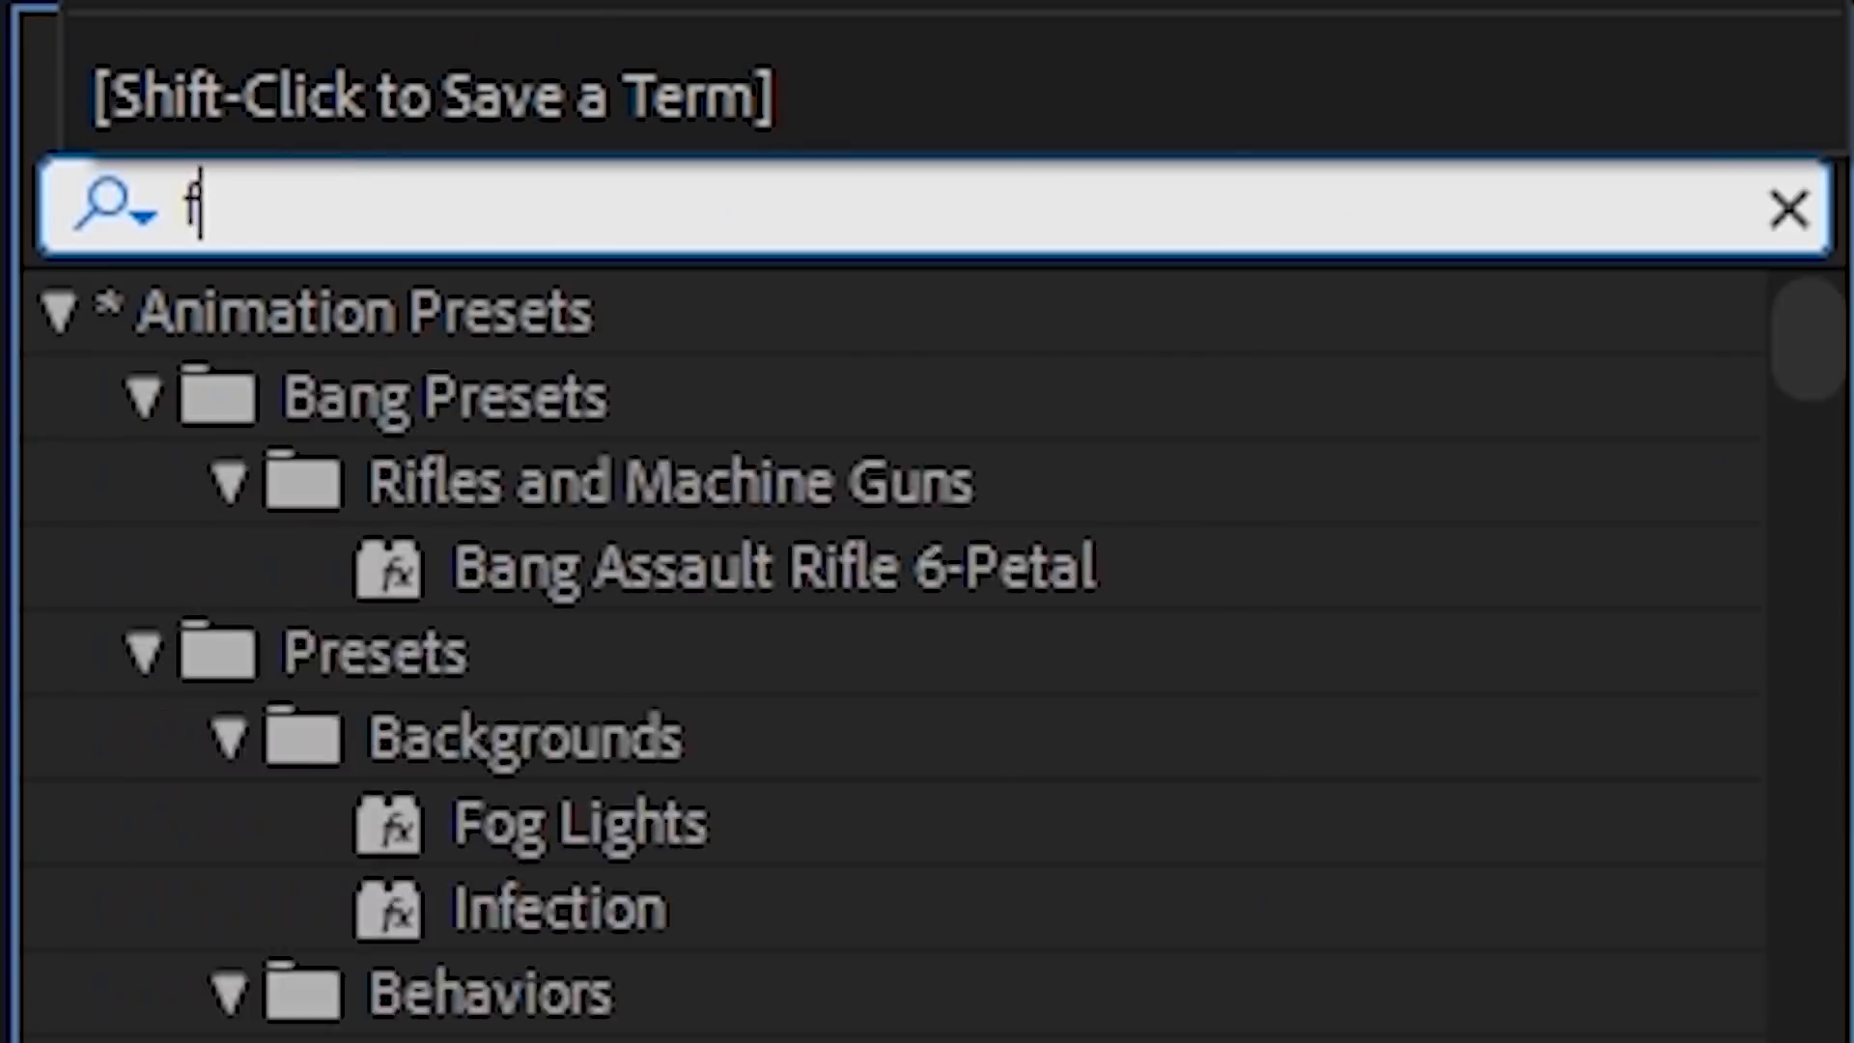
{"action": "type", "text": "ractal"}
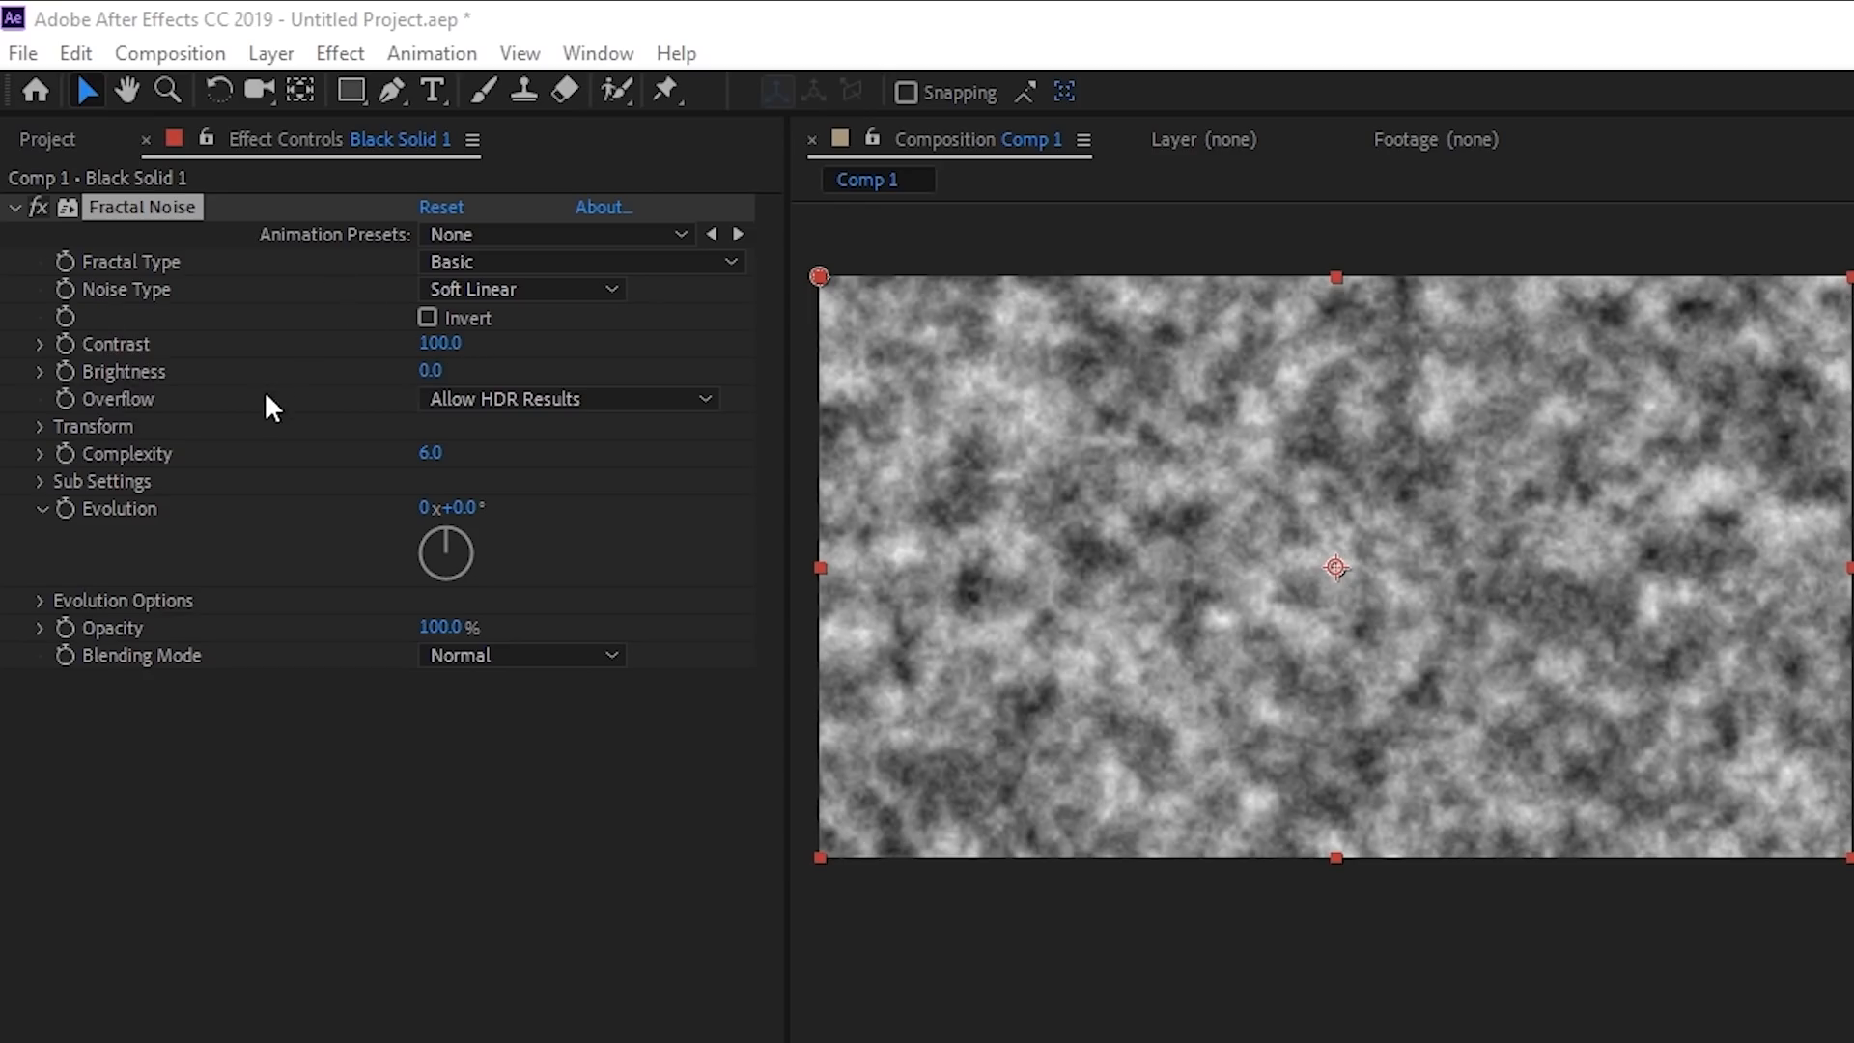
Step: Animate the Fractal Noise's Offset Turbulence, with a keyframe at the first frame and a changed offset farther along the timeline
{"action": "left_click", "coordinate": [42, 426]}
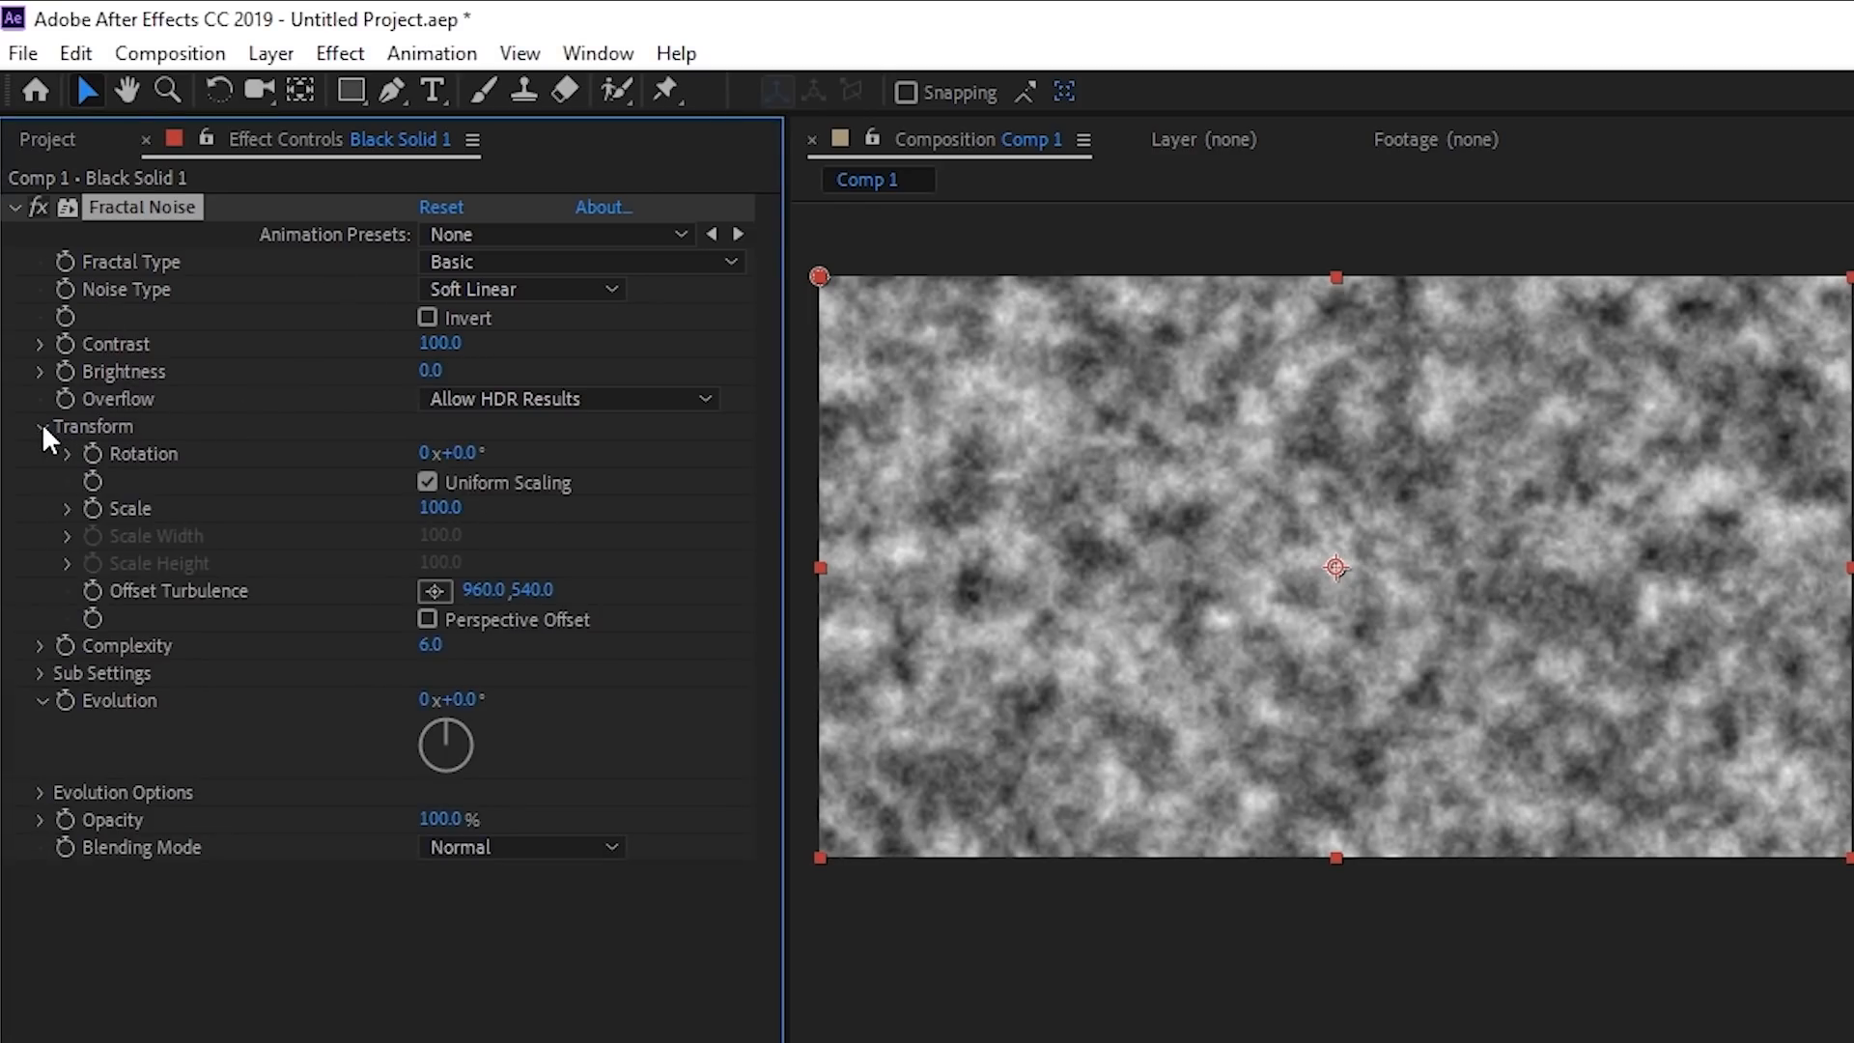
{"action": "left_click", "coordinate": [92, 590]}
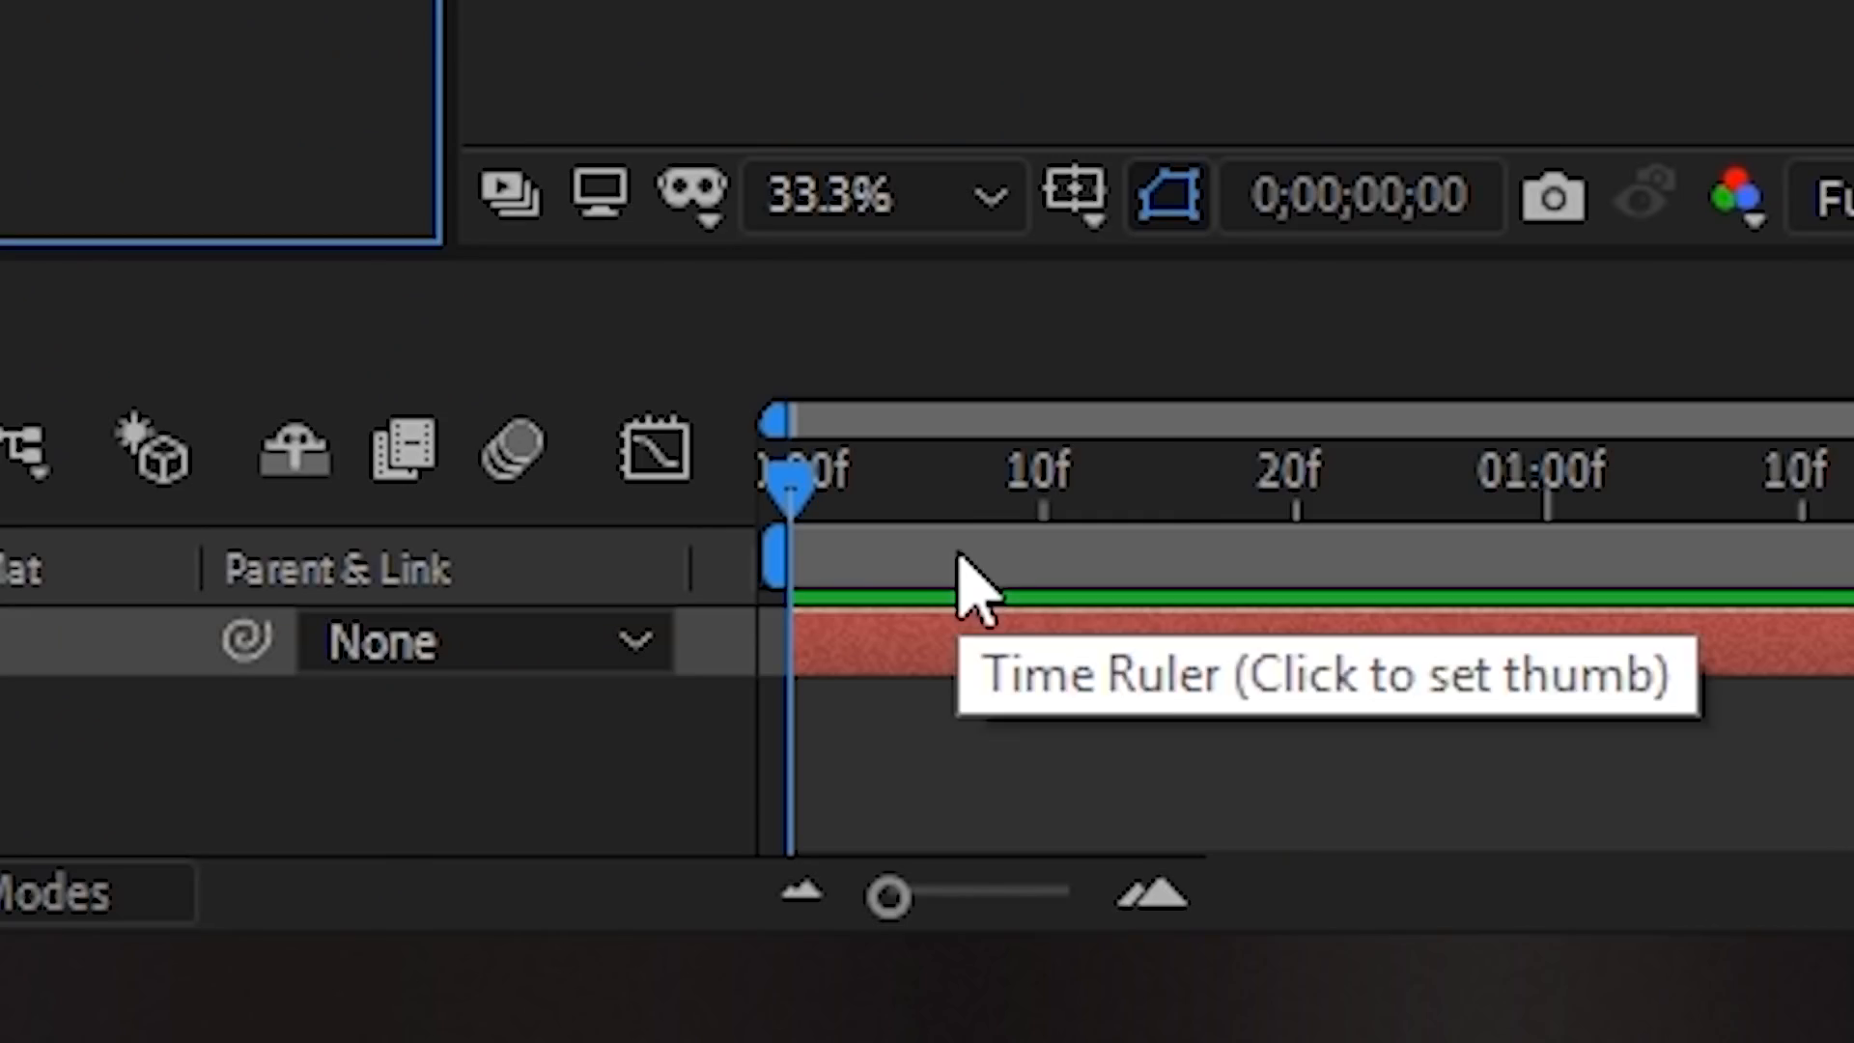
{"action": "left_click_drag", "start_coordinate": [787, 486], "coordinate": [1721, 489]}
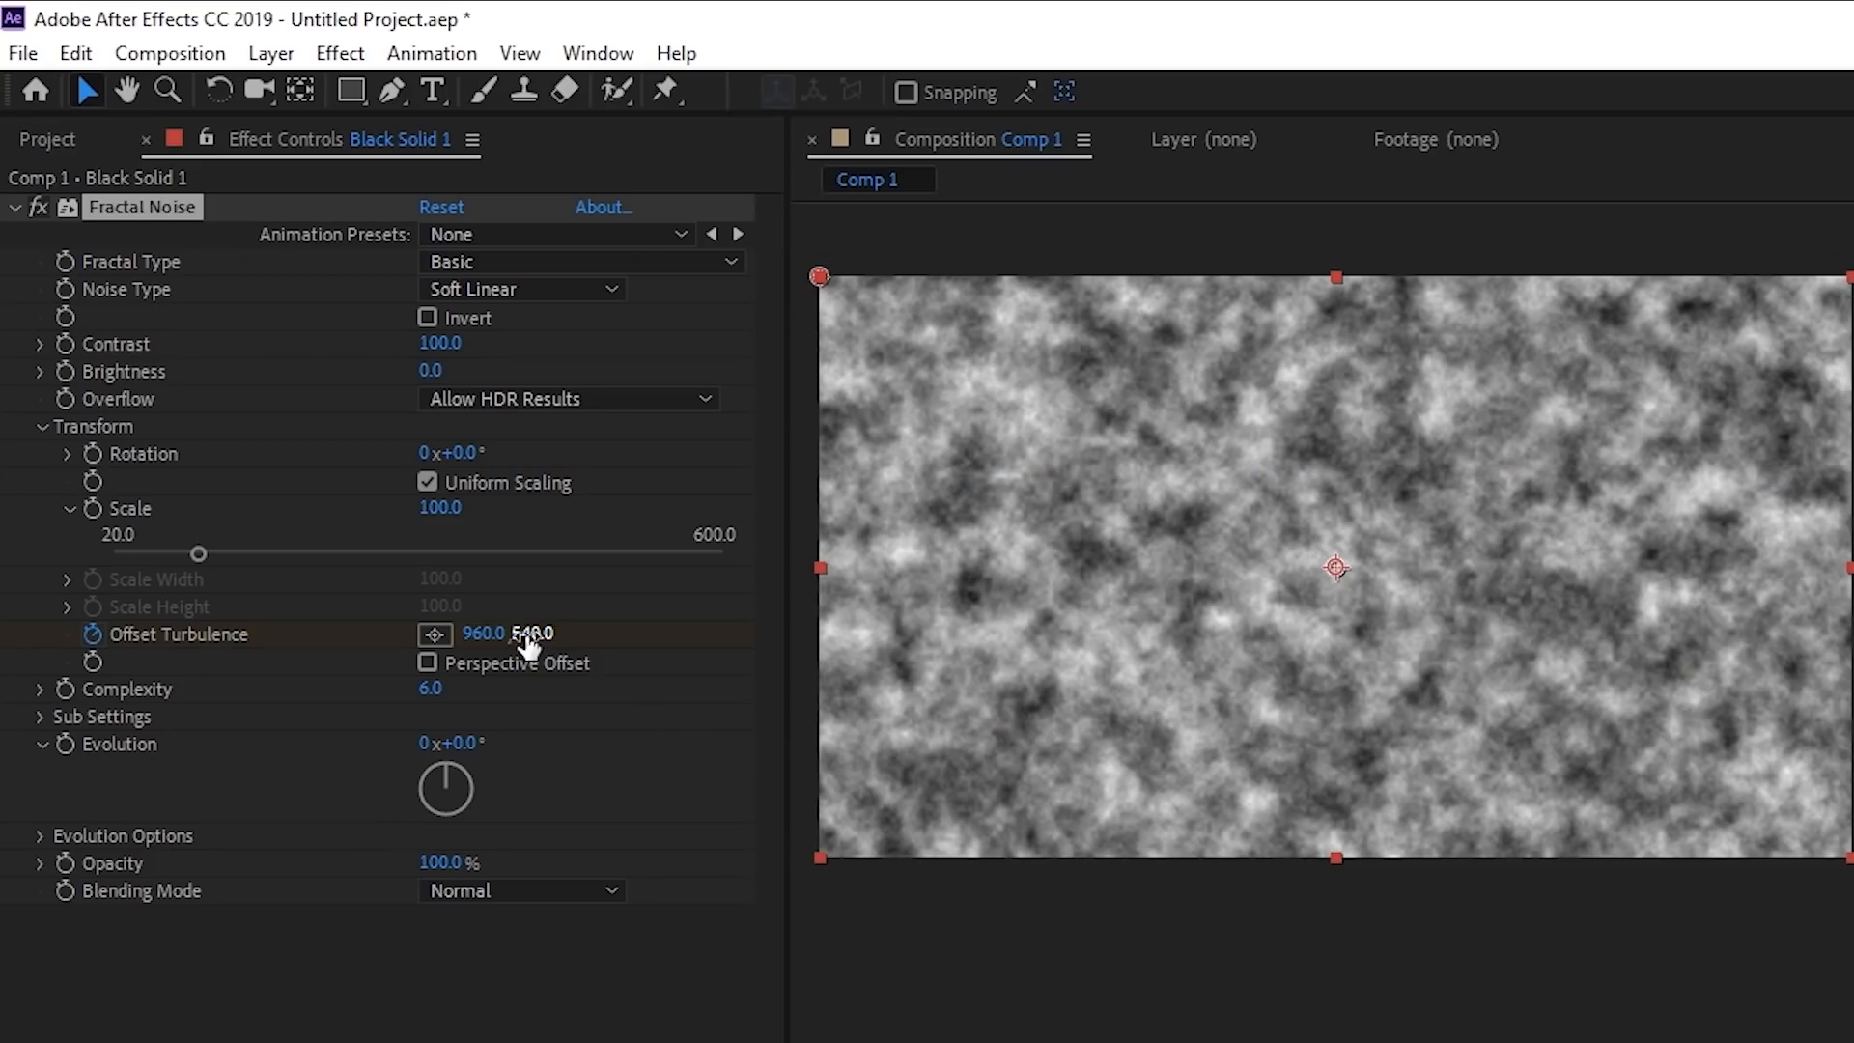
{"action": "left_click_drag", "start_coordinate": [483, 634], "coordinate": [695, 633]}
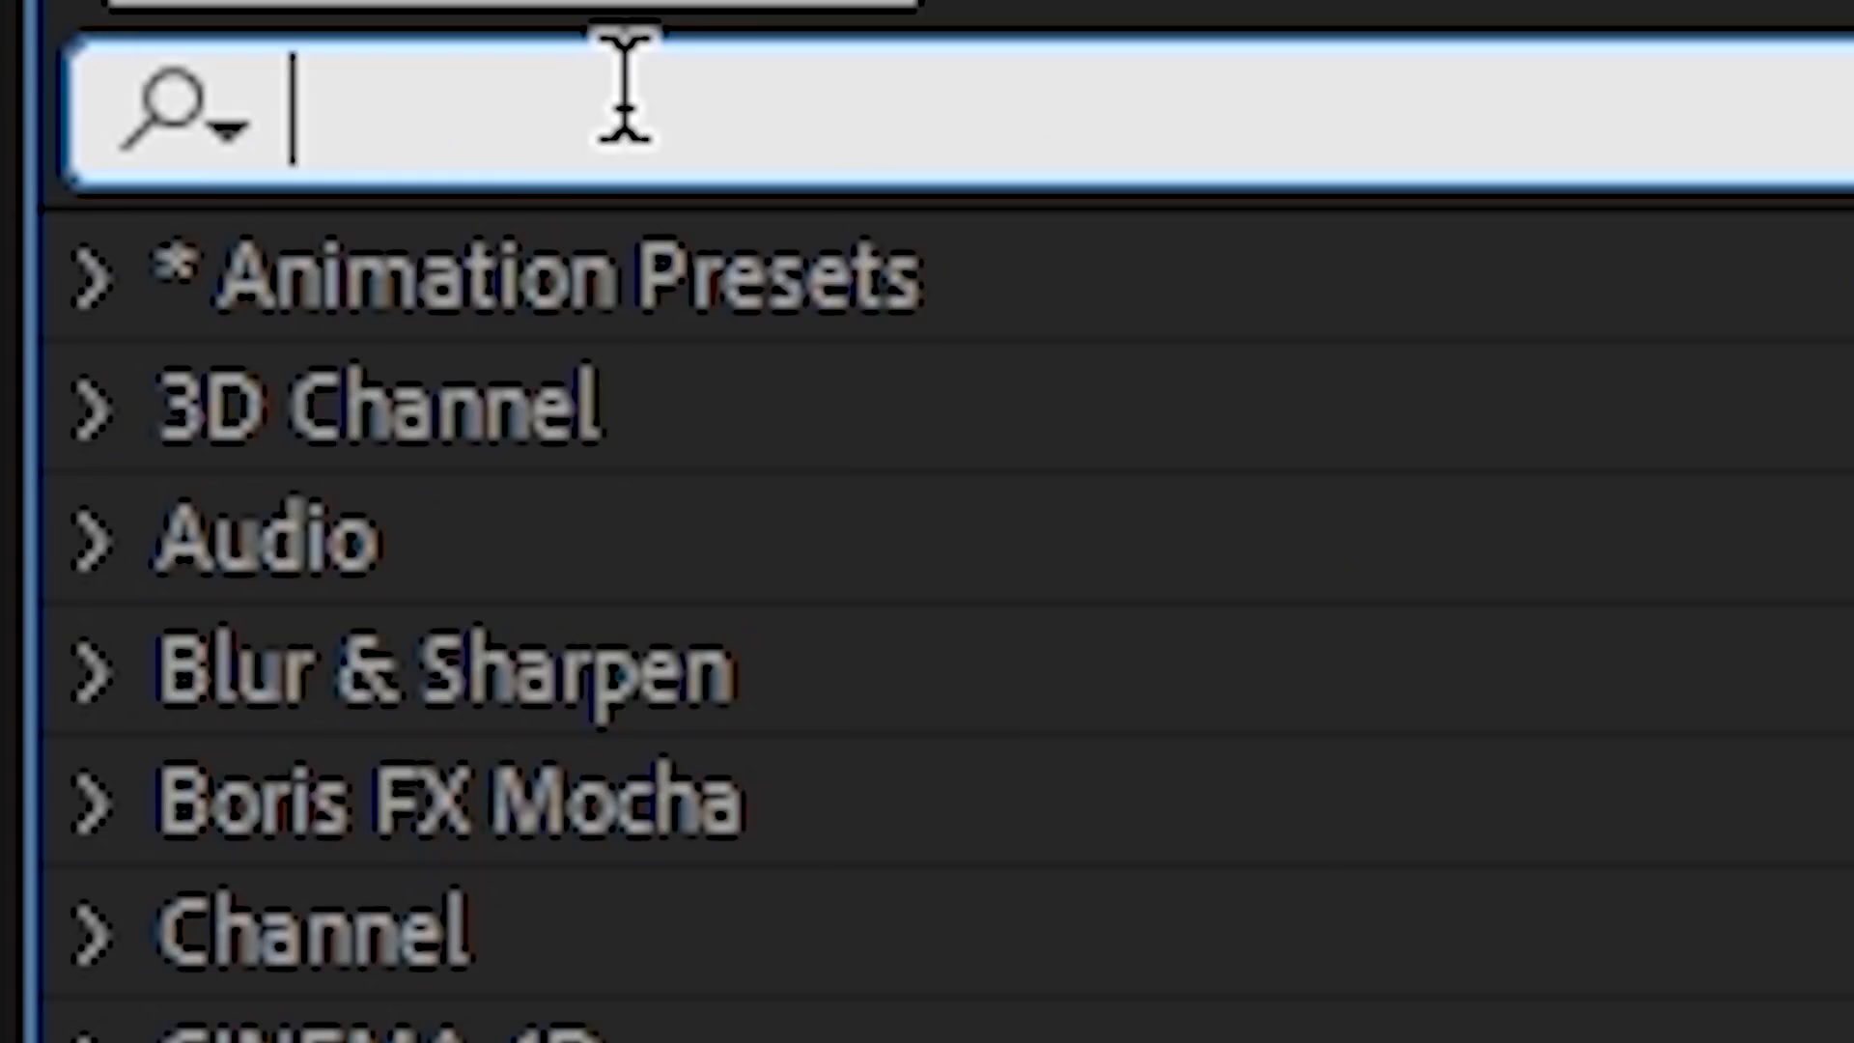
Step: Apply CC Sphere to the black solid and set its Light Direction to -38°
{"action": "type", "text": "cc sph"}
{"action": "double_click", "coordinate": [654, 413]}
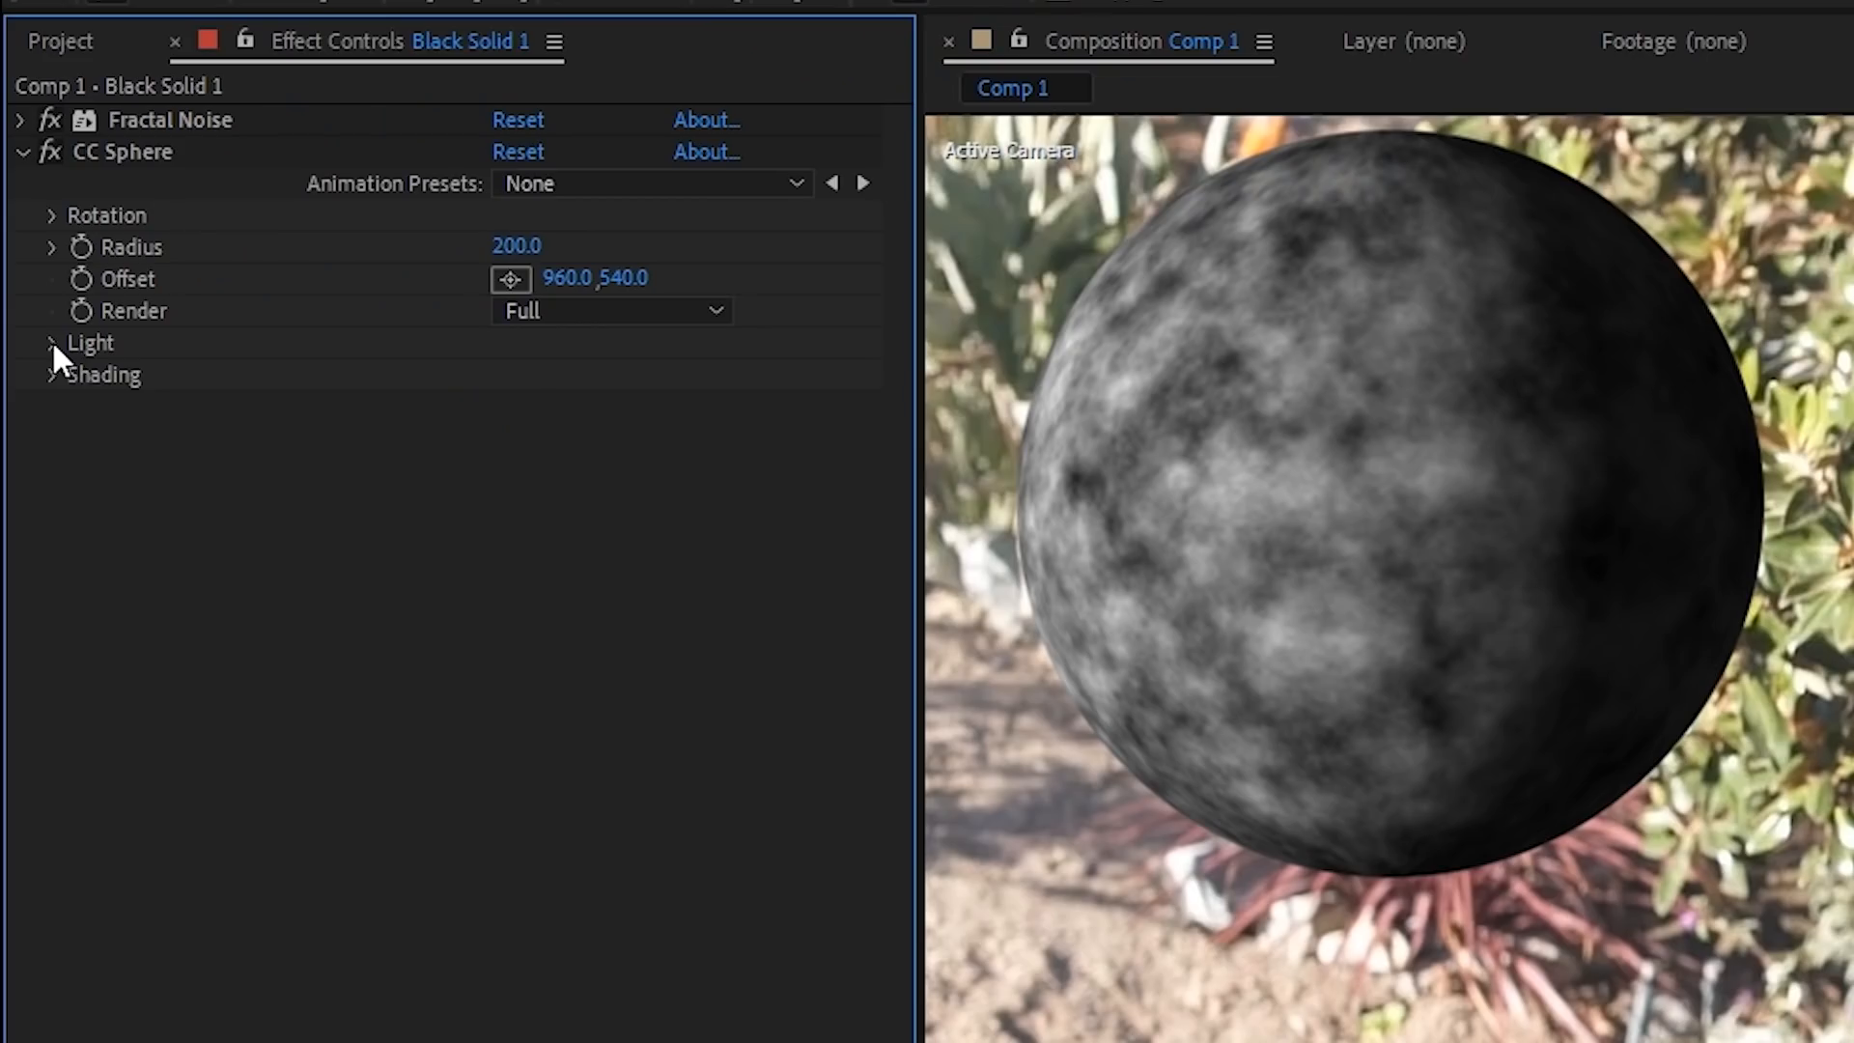
{"action": "left_click", "coordinate": [55, 344]}
{"action": "left_click_drag", "start_coordinate": [550, 469], "coordinate": [617, 467]}
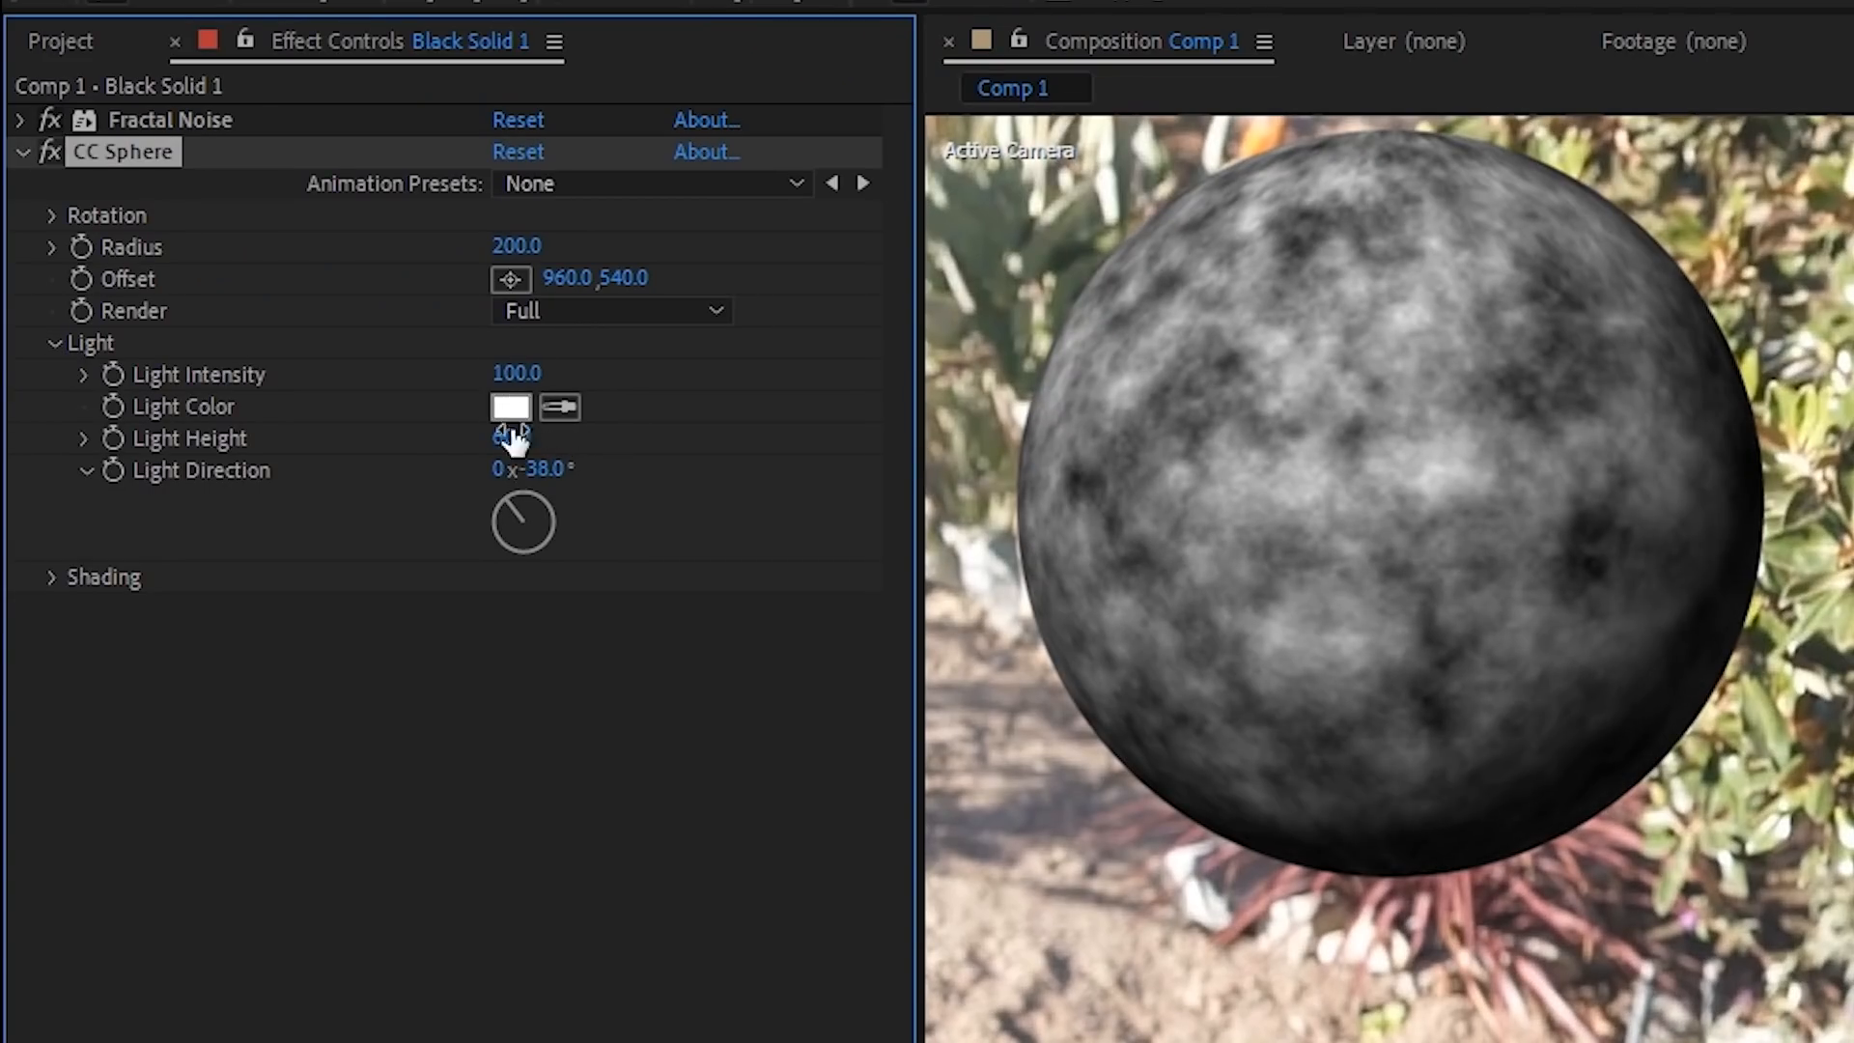
{"action": "left_click", "coordinate": [55, 344]}
Step: Rotate the CC Sphere to 1x+11° on X and 0x+133° on Y, and adjust its Z rotation
{"action": "left_click", "coordinate": [51, 215]}
{"action": "left_click_drag", "start_coordinate": [536, 460], "coordinate": [688, 444]}
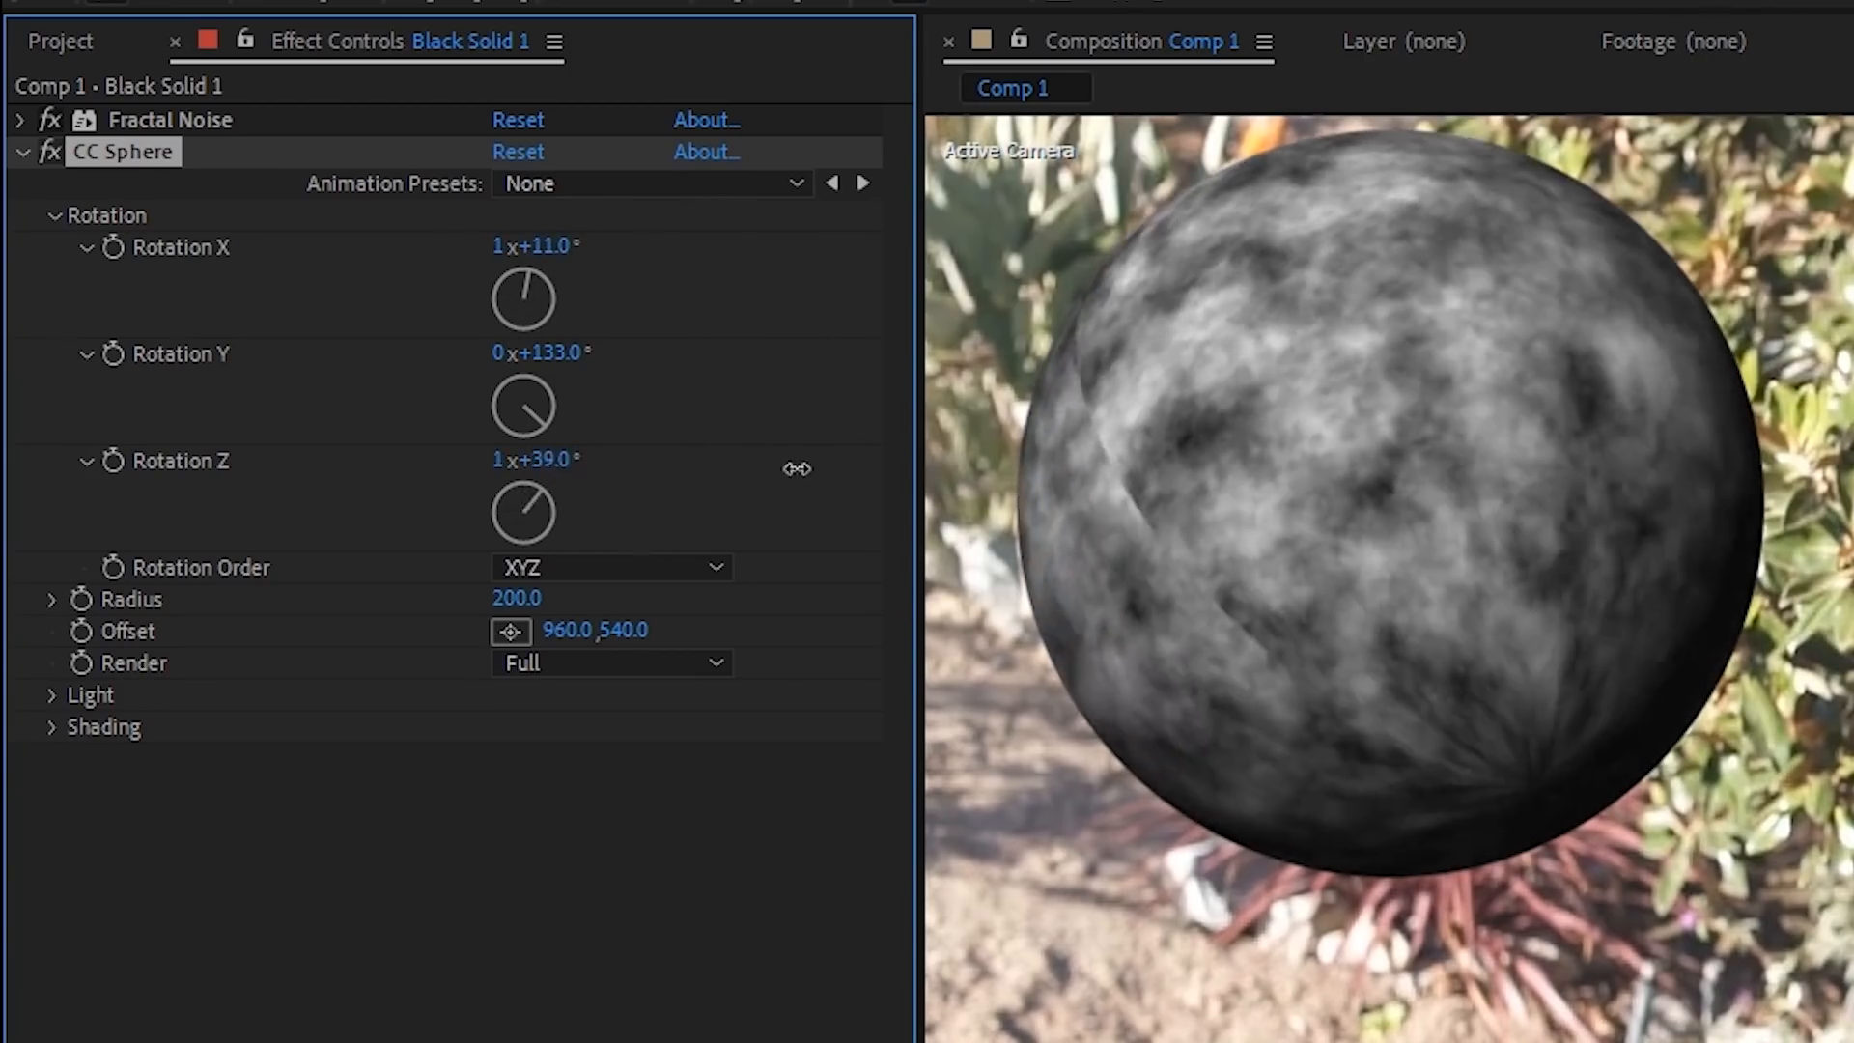
{"action": "left_click_drag", "start_coordinate": [770, 466], "coordinate": [493, 464]}
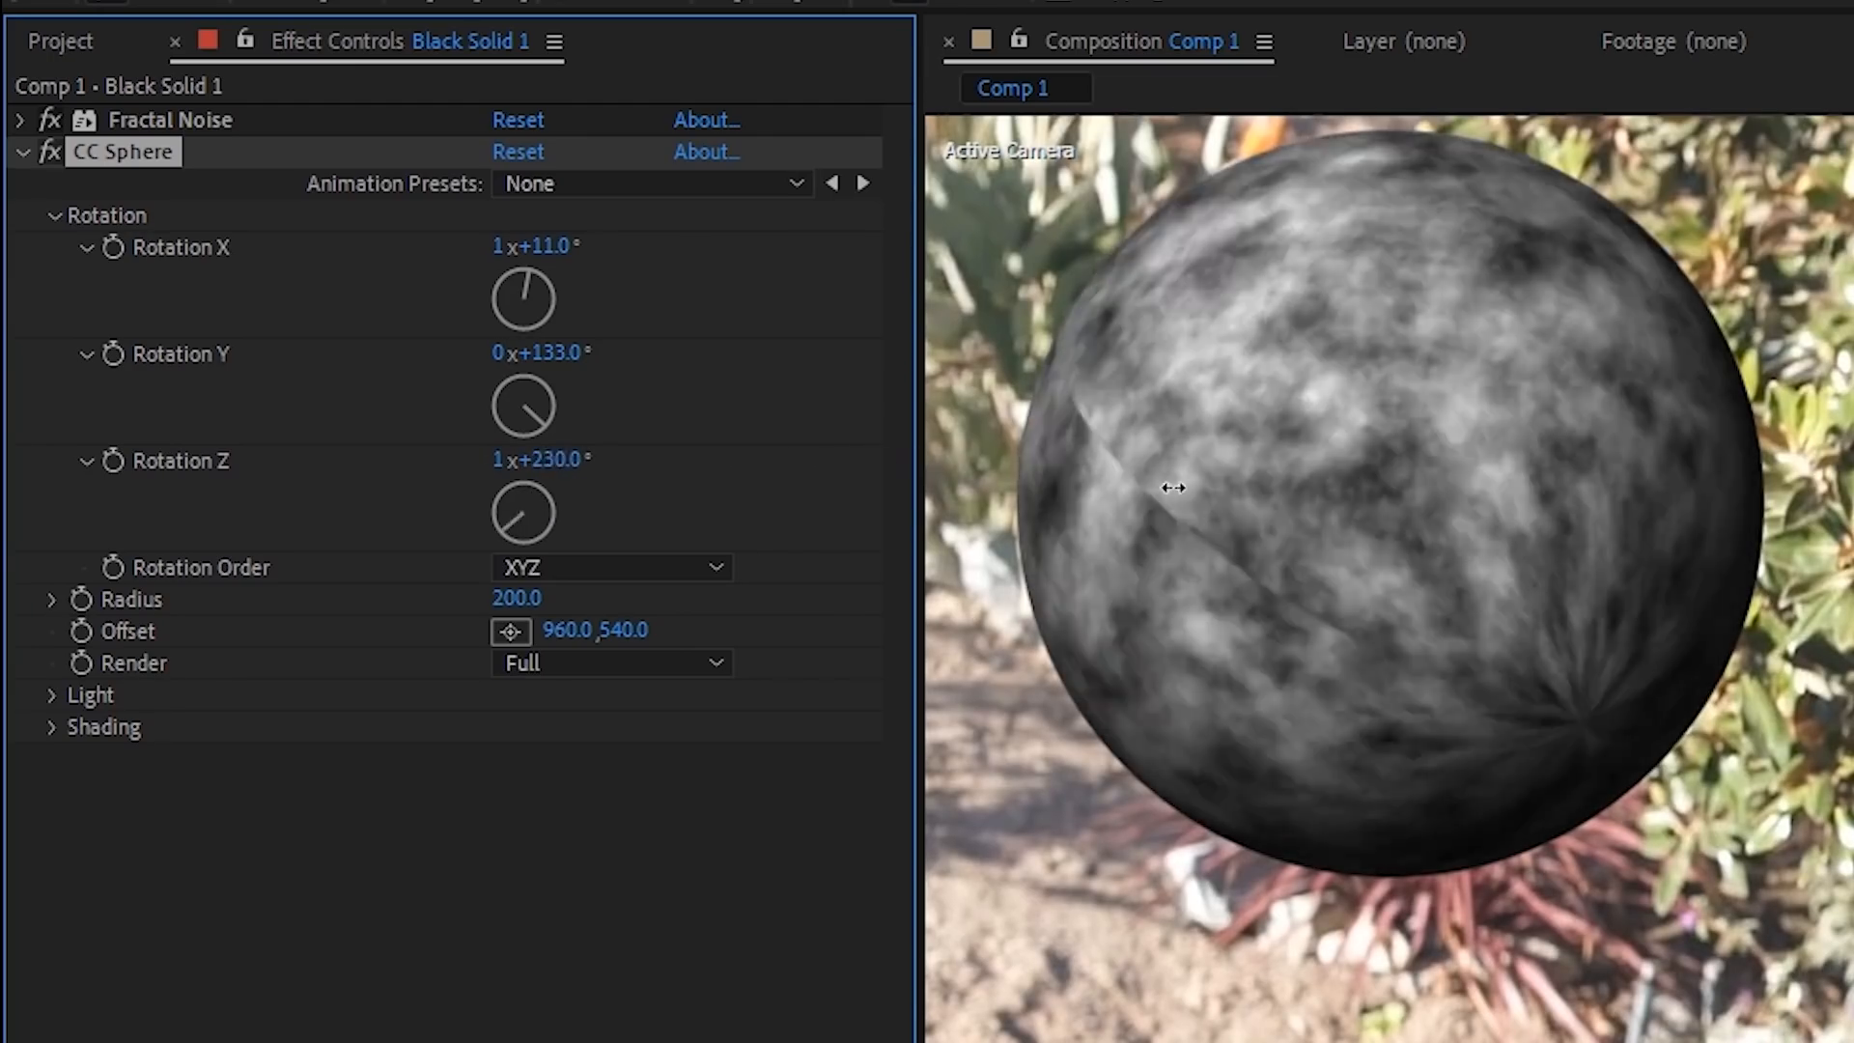
{"action": "left_click_drag", "start_coordinate": [1853, 850], "coordinate": [1378, 883]}
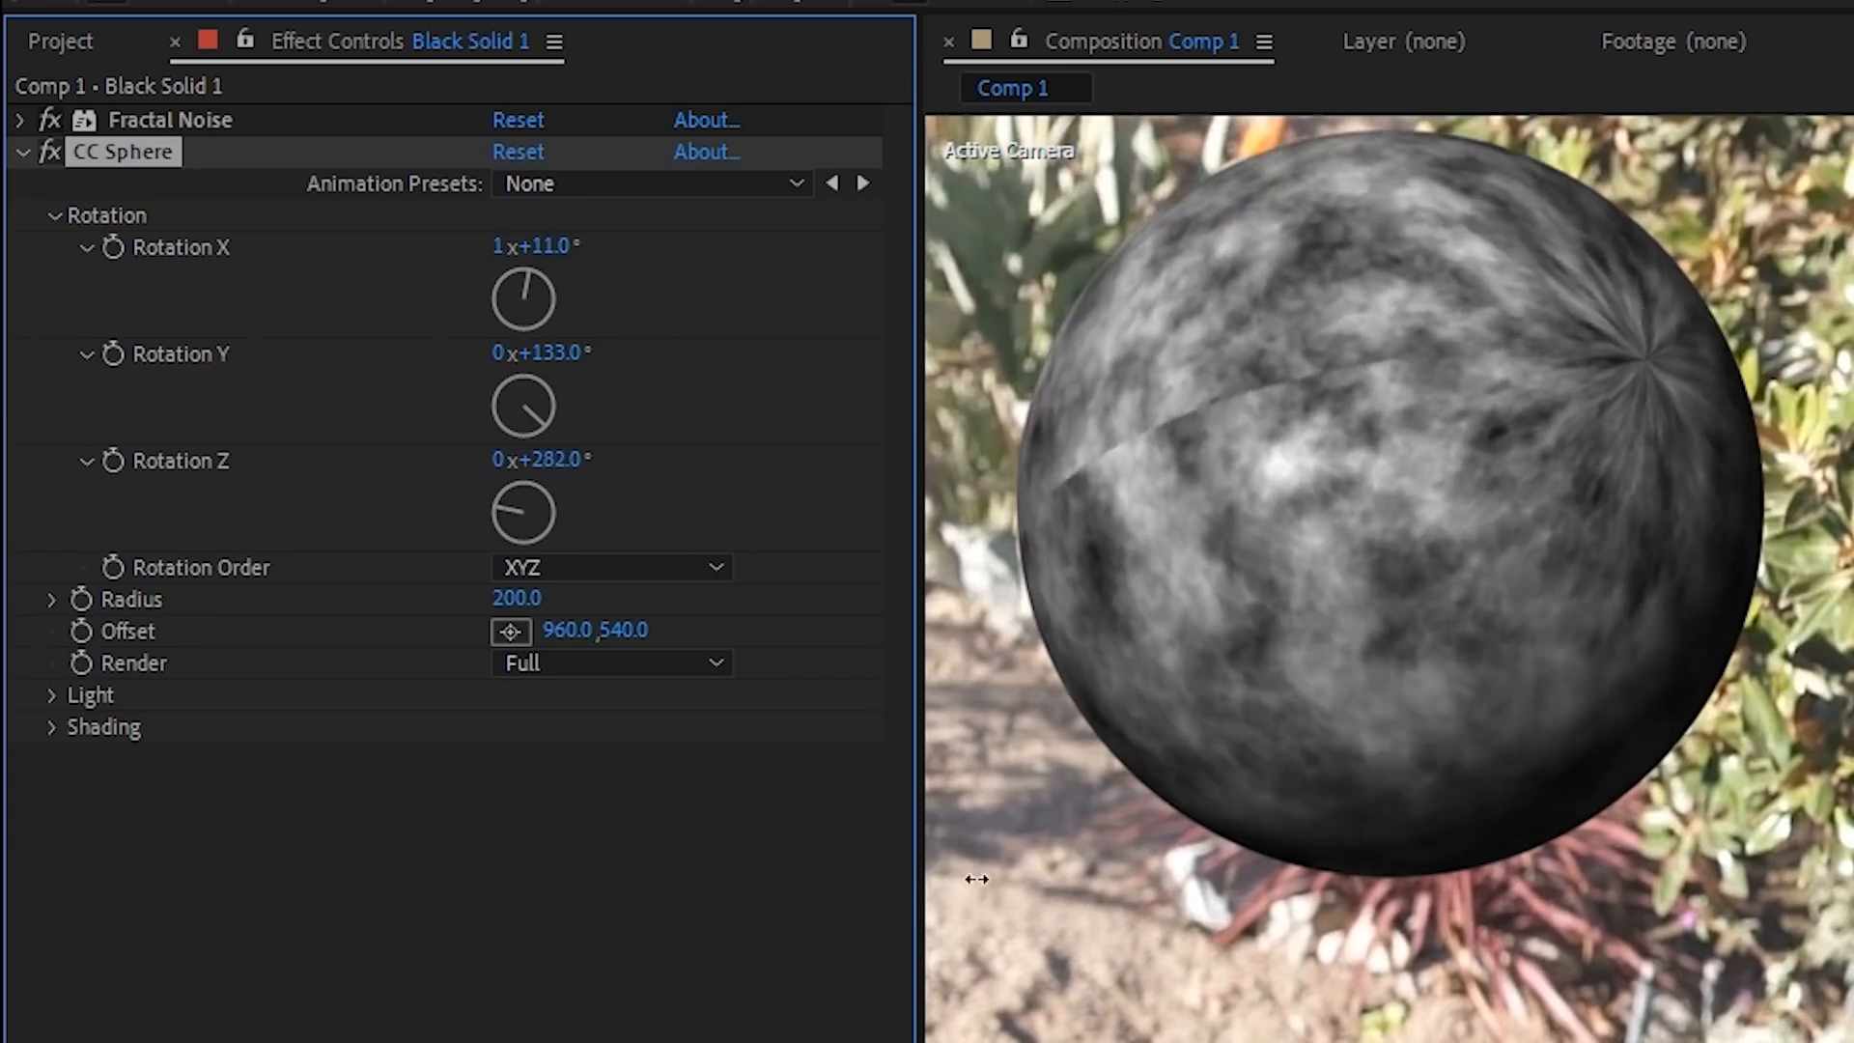
{"action": "left_click_drag", "start_coordinate": [707, 877], "coordinate": [262, 916]}
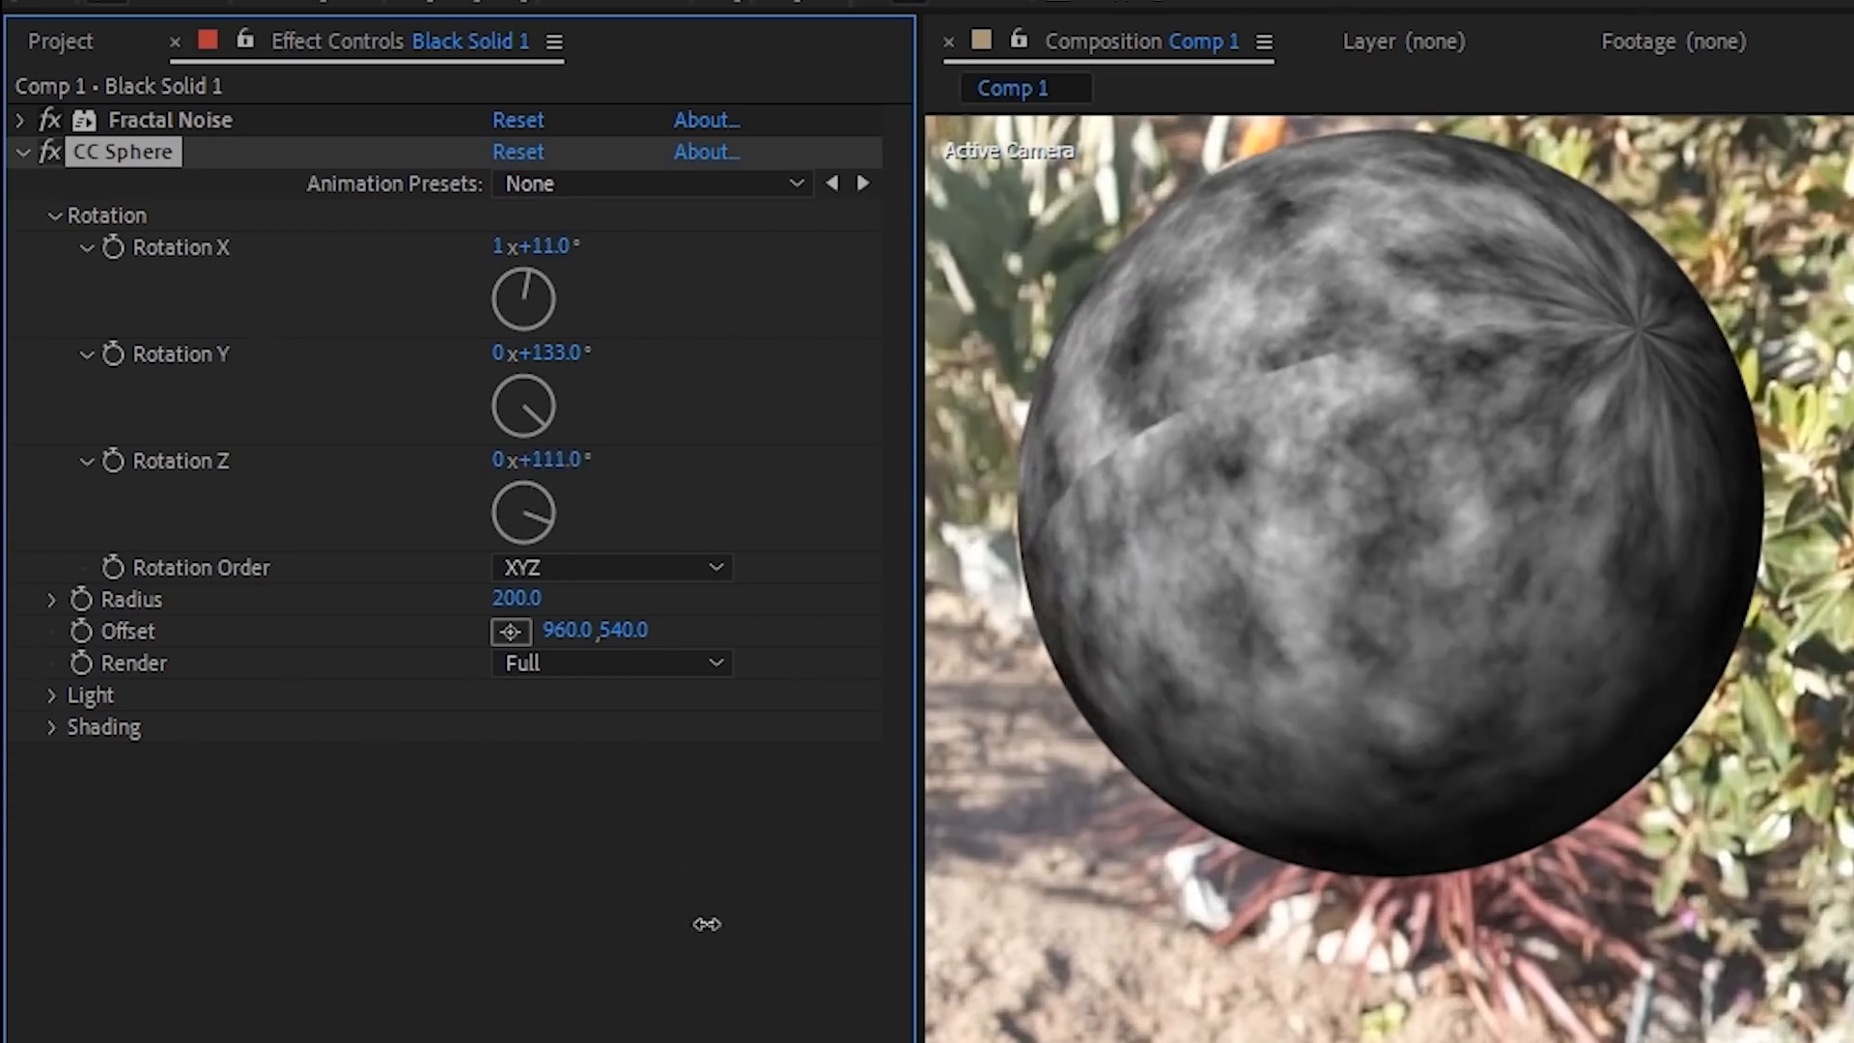
Step: Apply CC Vector Blur to the sphere and raise its Amount and Ridge Smoothness
{"action": "type", "text": "vector"}
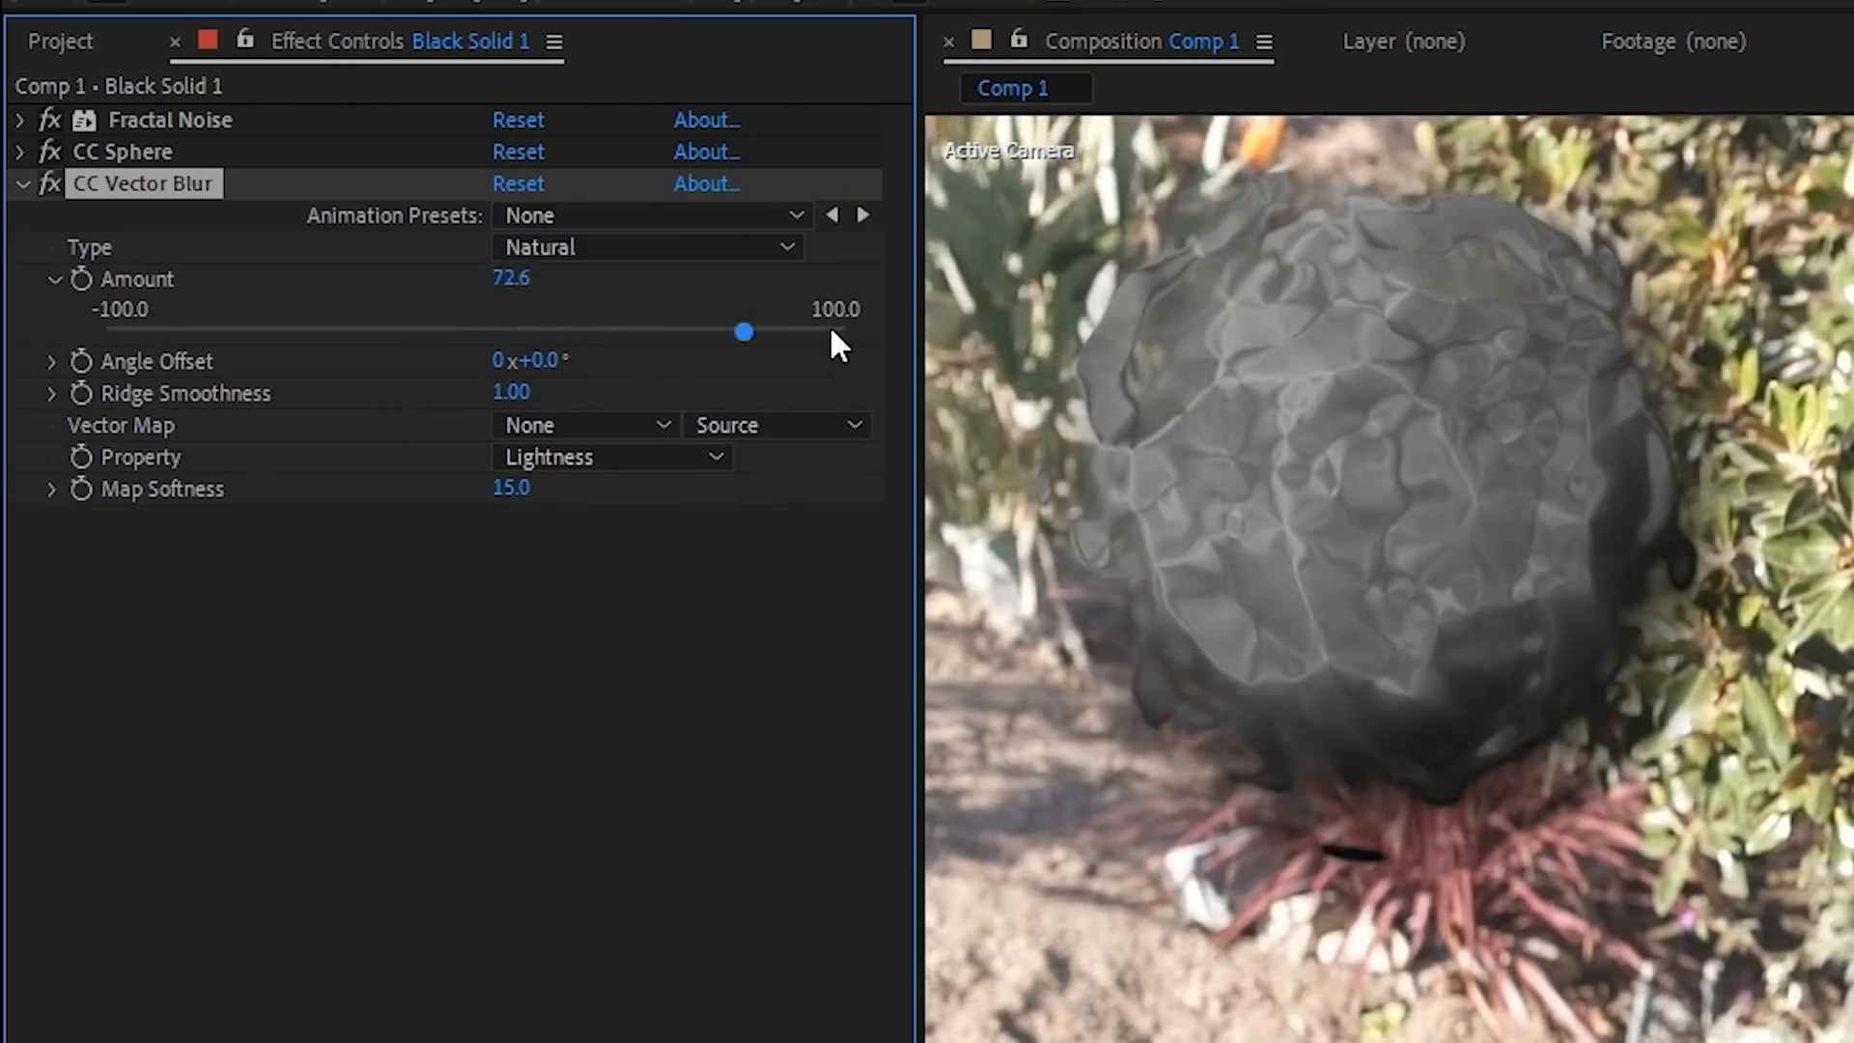
{"action": "left_click", "coordinate": [54, 279]}
{"action": "left_click", "coordinate": [53, 343]}
{"action": "left_click_drag", "start_coordinate": [211, 396], "coordinate": [900, 392]}
{"action": "left_click", "coordinate": [25, 186]}
Step: Fine-tune the CC Sphere's rotation on the Y, Z and X axes
{"action": "left_click", "coordinate": [21, 120]}
{"action": "left_click", "coordinate": [21, 119]}
{"action": "left_click", "coordinate": [21, 152]}
{"action": "left_click_drag", "start_coordinate": [534, 415], "coordinate": [537, 423]}
{"action": "left_click_drag", "start_coordinate": [537, 519], "coordinate": [507, 494]}
{"action": "left_click_drag", "start_coordinate": [525, 425], "coordinate": [517, 413]}
{"action": "mouse_move", "coordinate": [526, 301]}
{"action": "left_mouse_down"}
{"action": "mouse_move", "coordinate": [555, 307]}
{"action": "mouse_move", "coordinate": [541, 319]}
{"action": "left_mouse_up"}
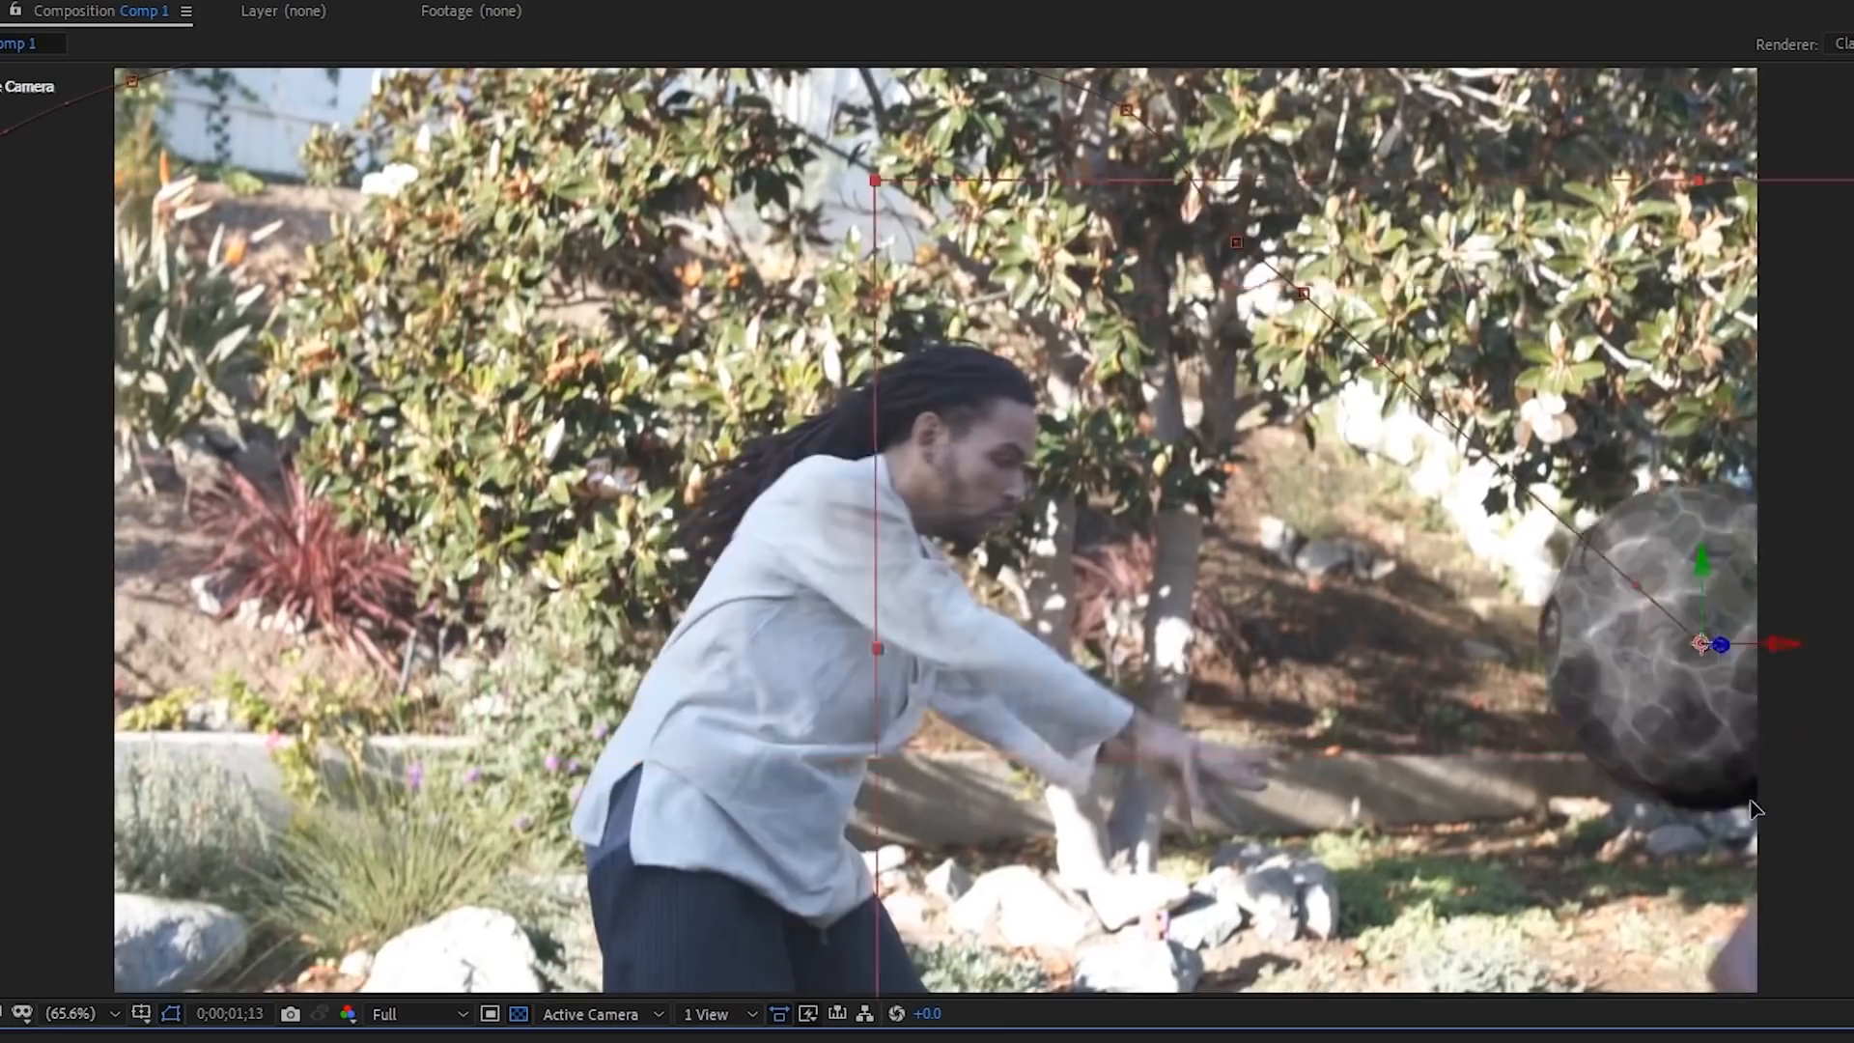
Step: Apply the Transform effect to the sphere layer, animate its Skew and preview the motion over the footage
{"action": "key", "text": "space"}
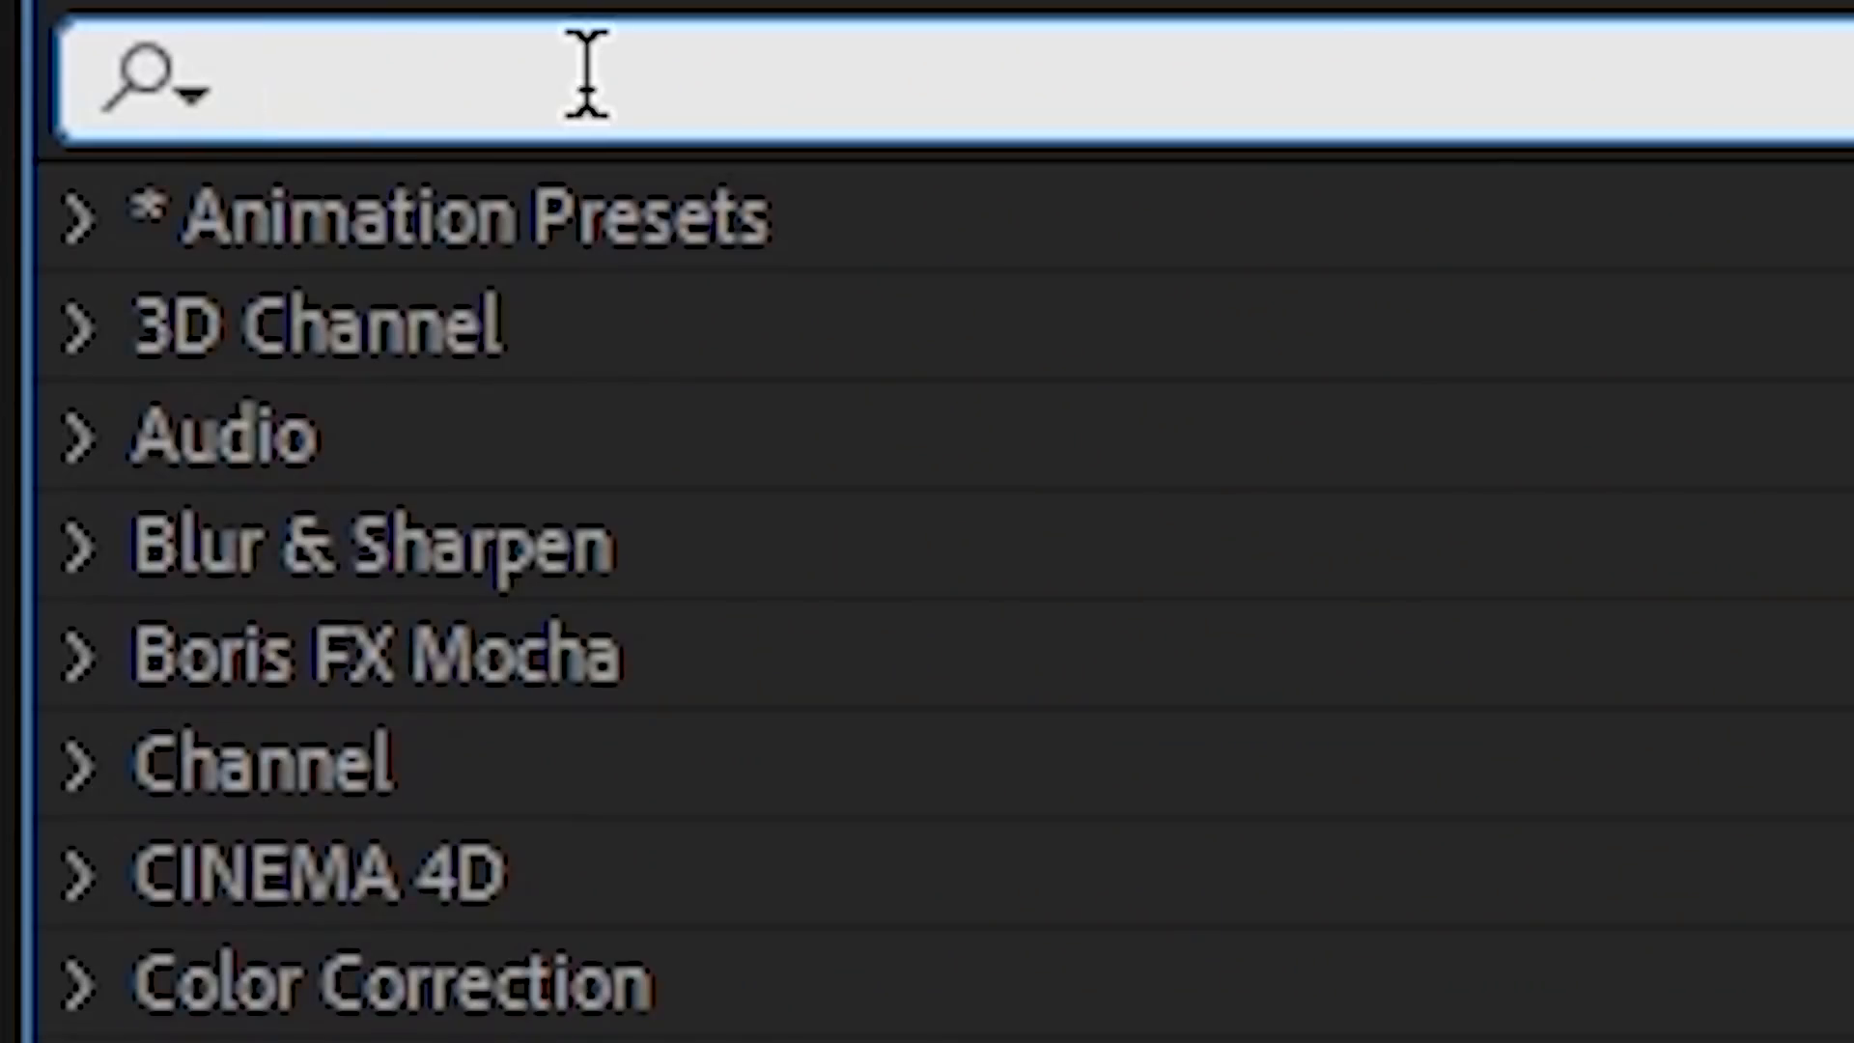
{"action": "type", "text": "Transform"}
{"action": "left_click_drag", "start_coordinate": [599, 323], "coordinate": [570, 319]}
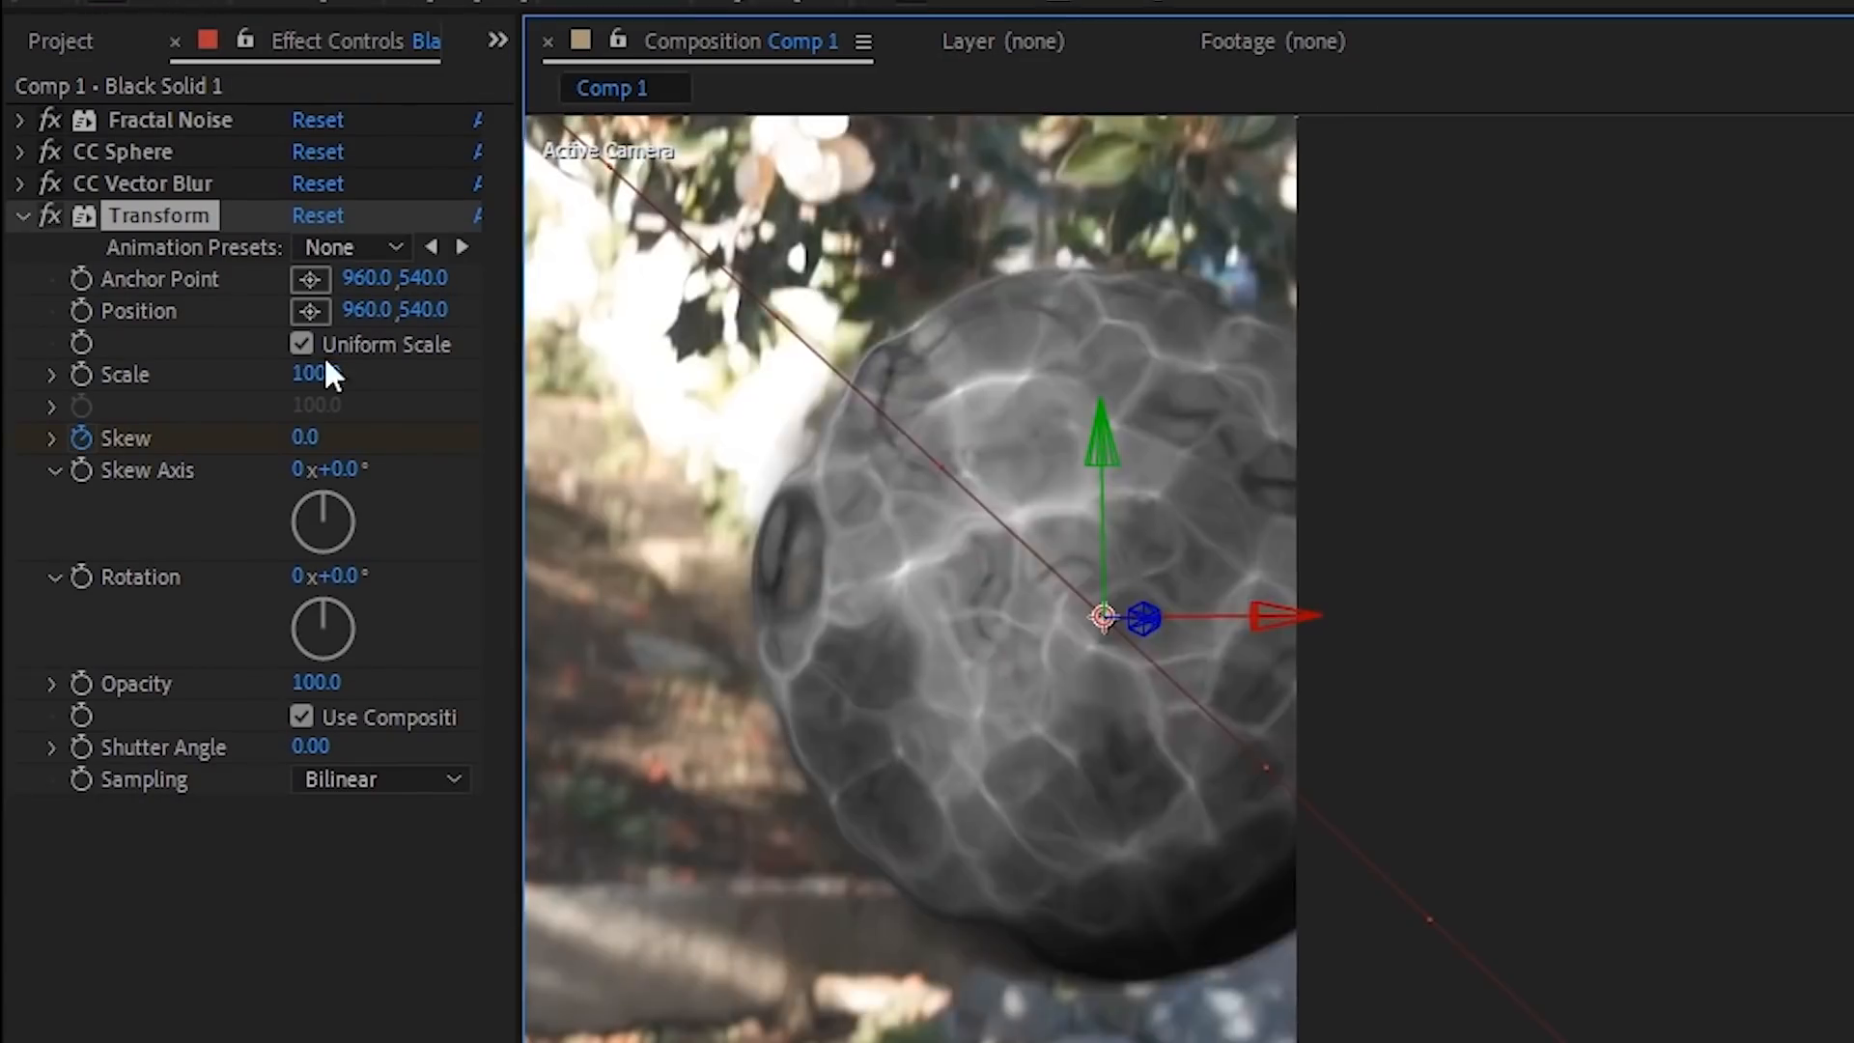
{"action": "left_click_drag", "start_coordinate": [305, 437], "coordinate": [377, 481]}
{"action": "key", "text": "space"}
{"action": "left_click_drag", "start_coordinate": [954, 508], "coordinate": [1265, 835]}
{"action": "left_click_drag", "start_coordinate": [1072, 639], "coordinate": [1477, 940]}
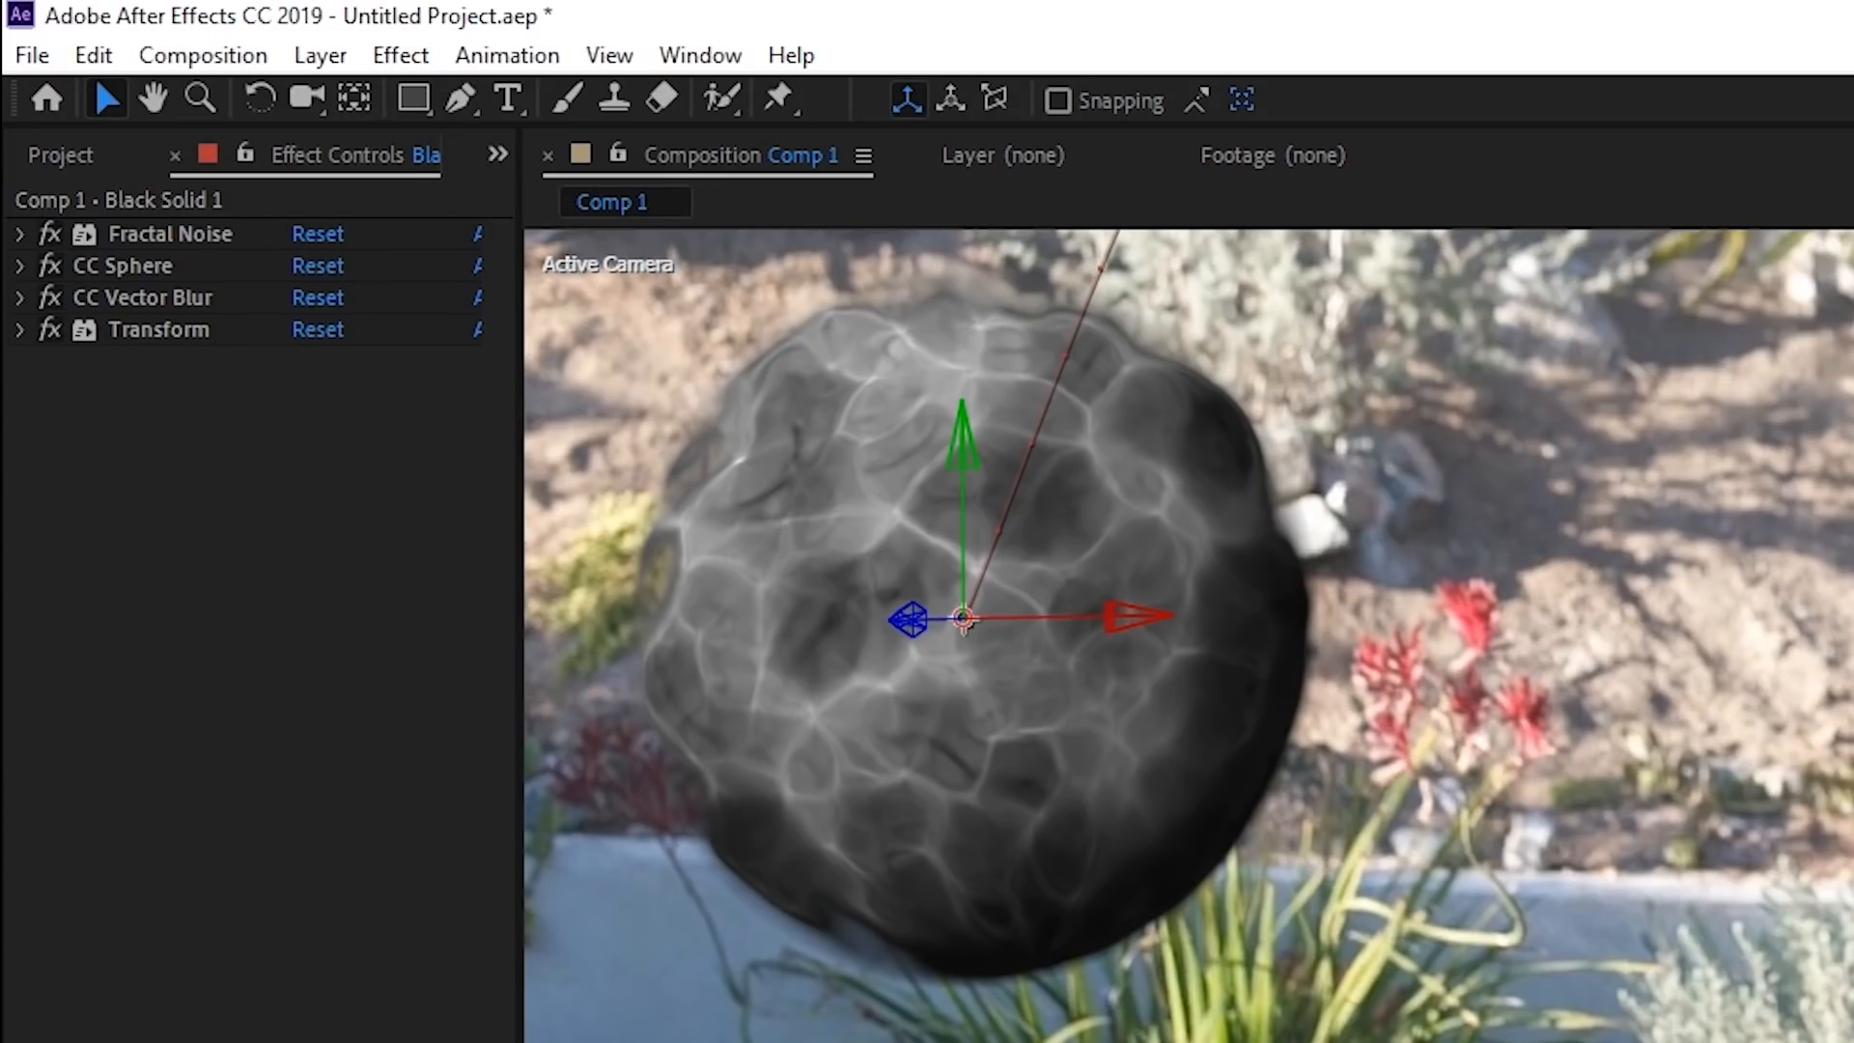
Step: Pre-compose the selected sphere and 3D tracker camera layers as Pre-comp 1, moving all attributes into the new composition
{"action": "key", "text": "ctrl+shift+c"}
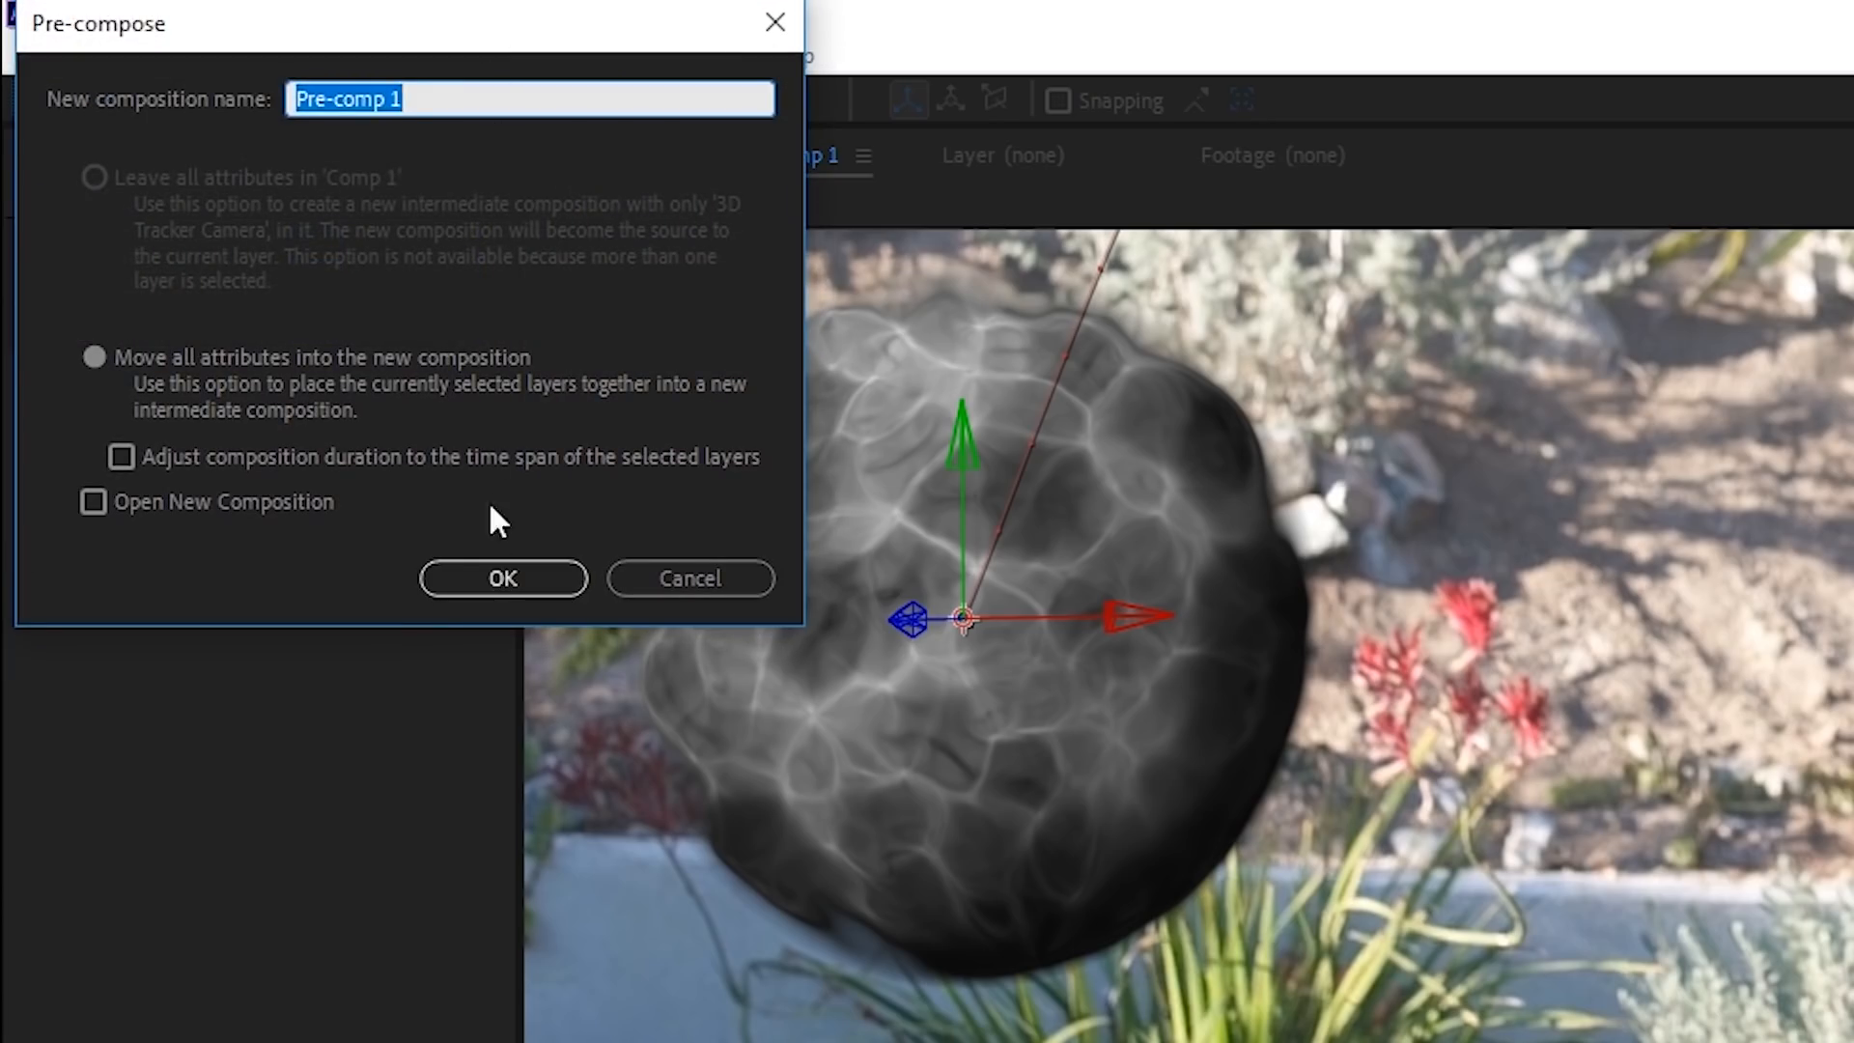
{"action": "left_click", "coordinate": [502, 579]}
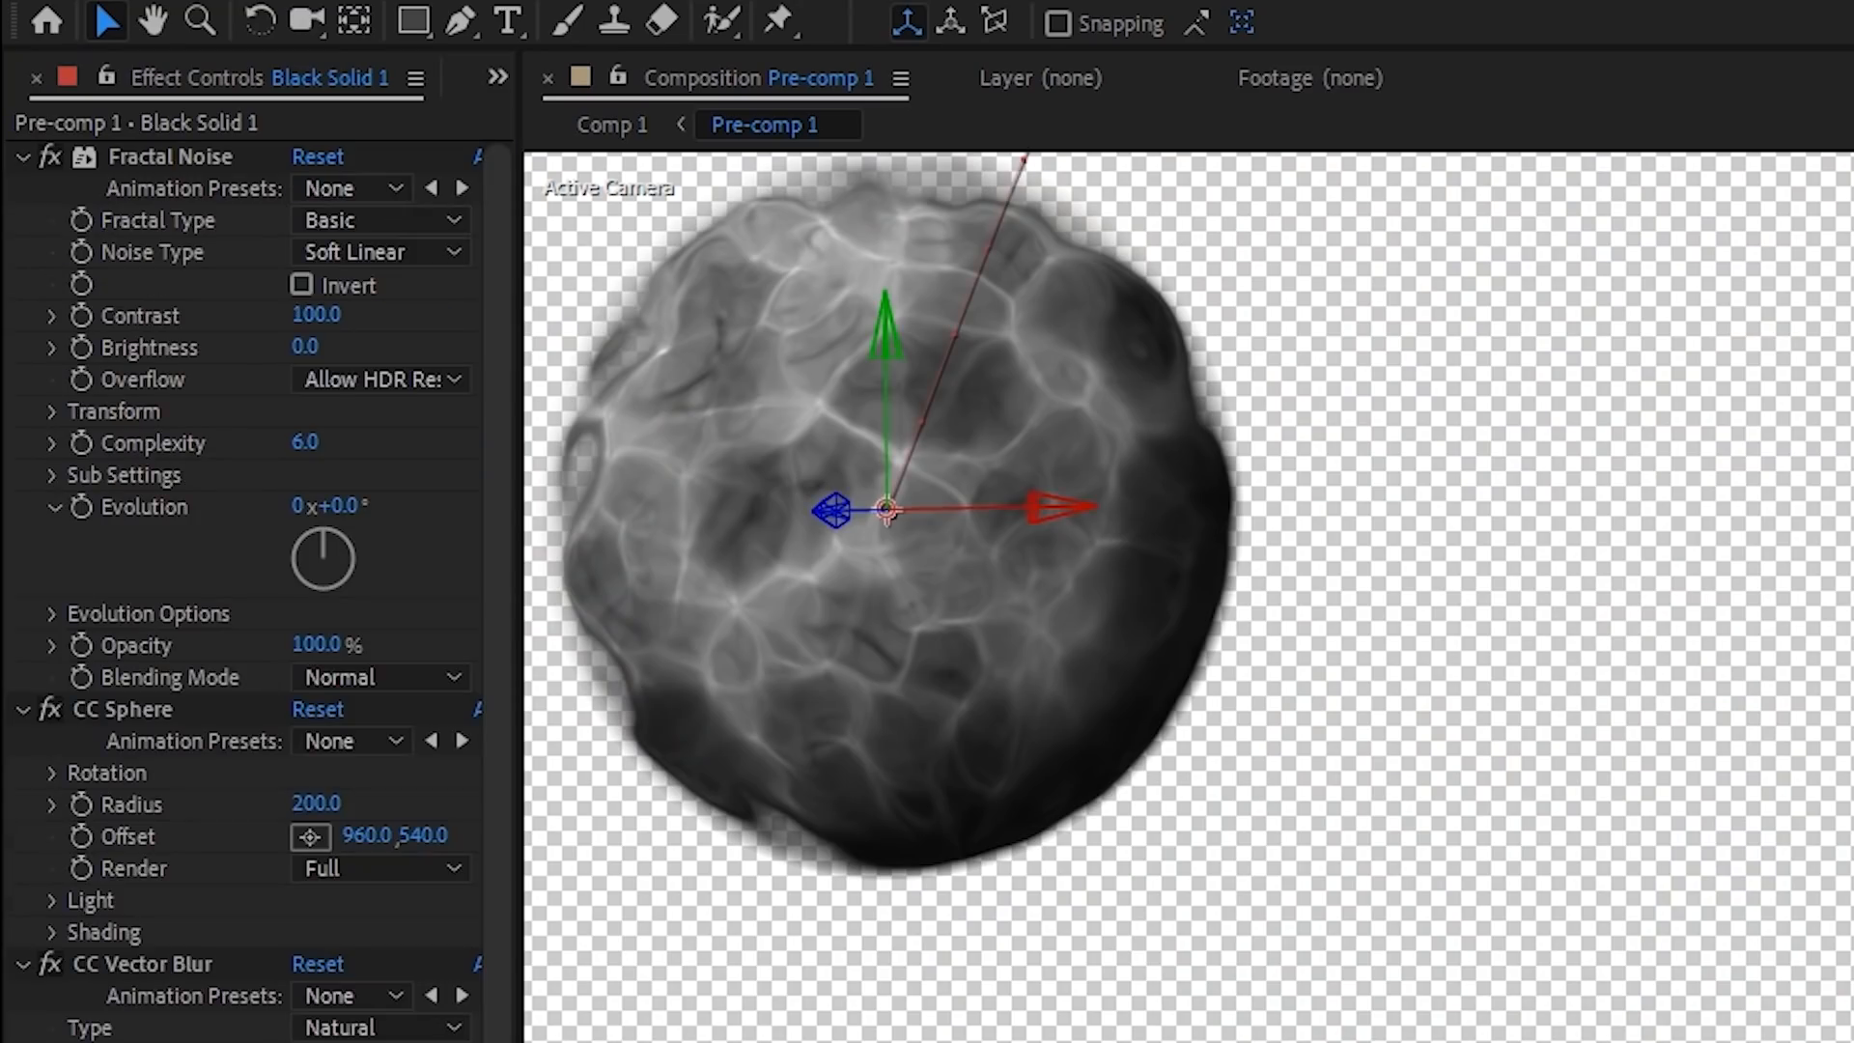
Step: Set the CC Sphere's Render option to Inside and the layer's blending mode to Lighten
{"action": "left_click", "coordinate": [23, 157], "text": "ctrl"}
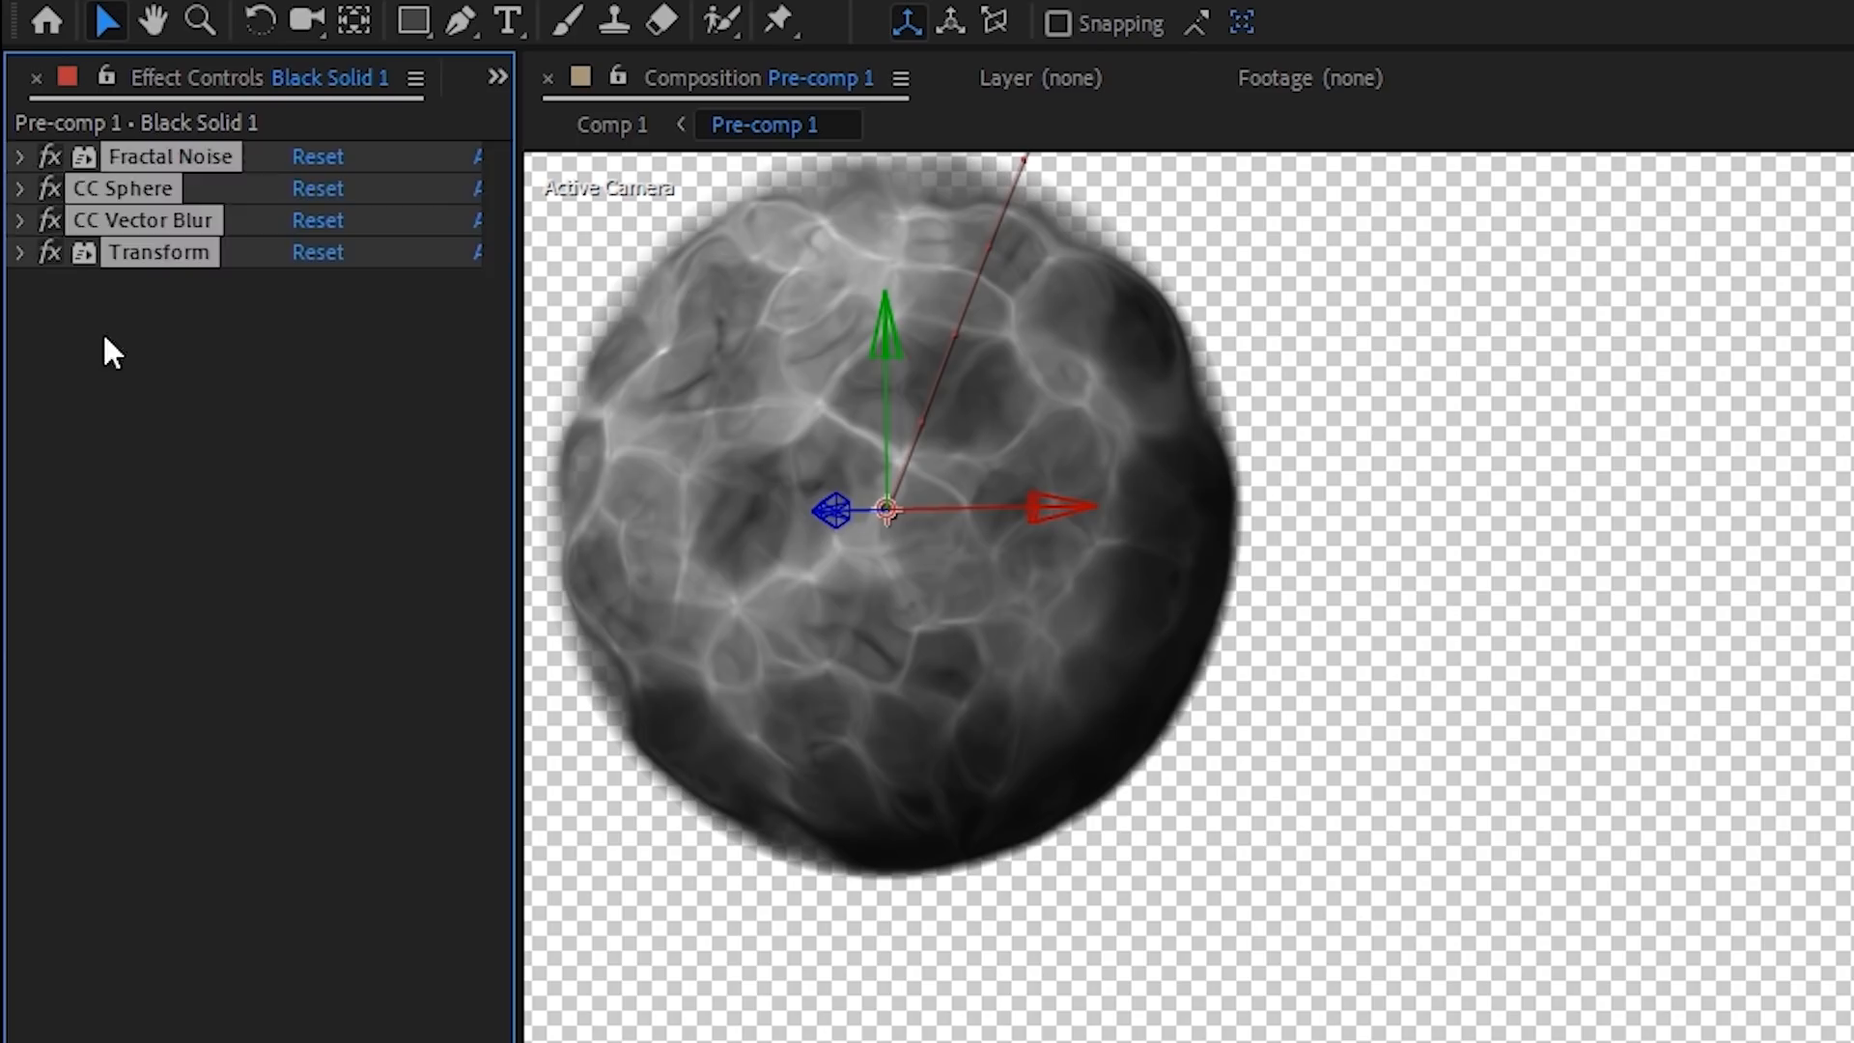
{"action": "left_click", "coordinate": [21, 188]}
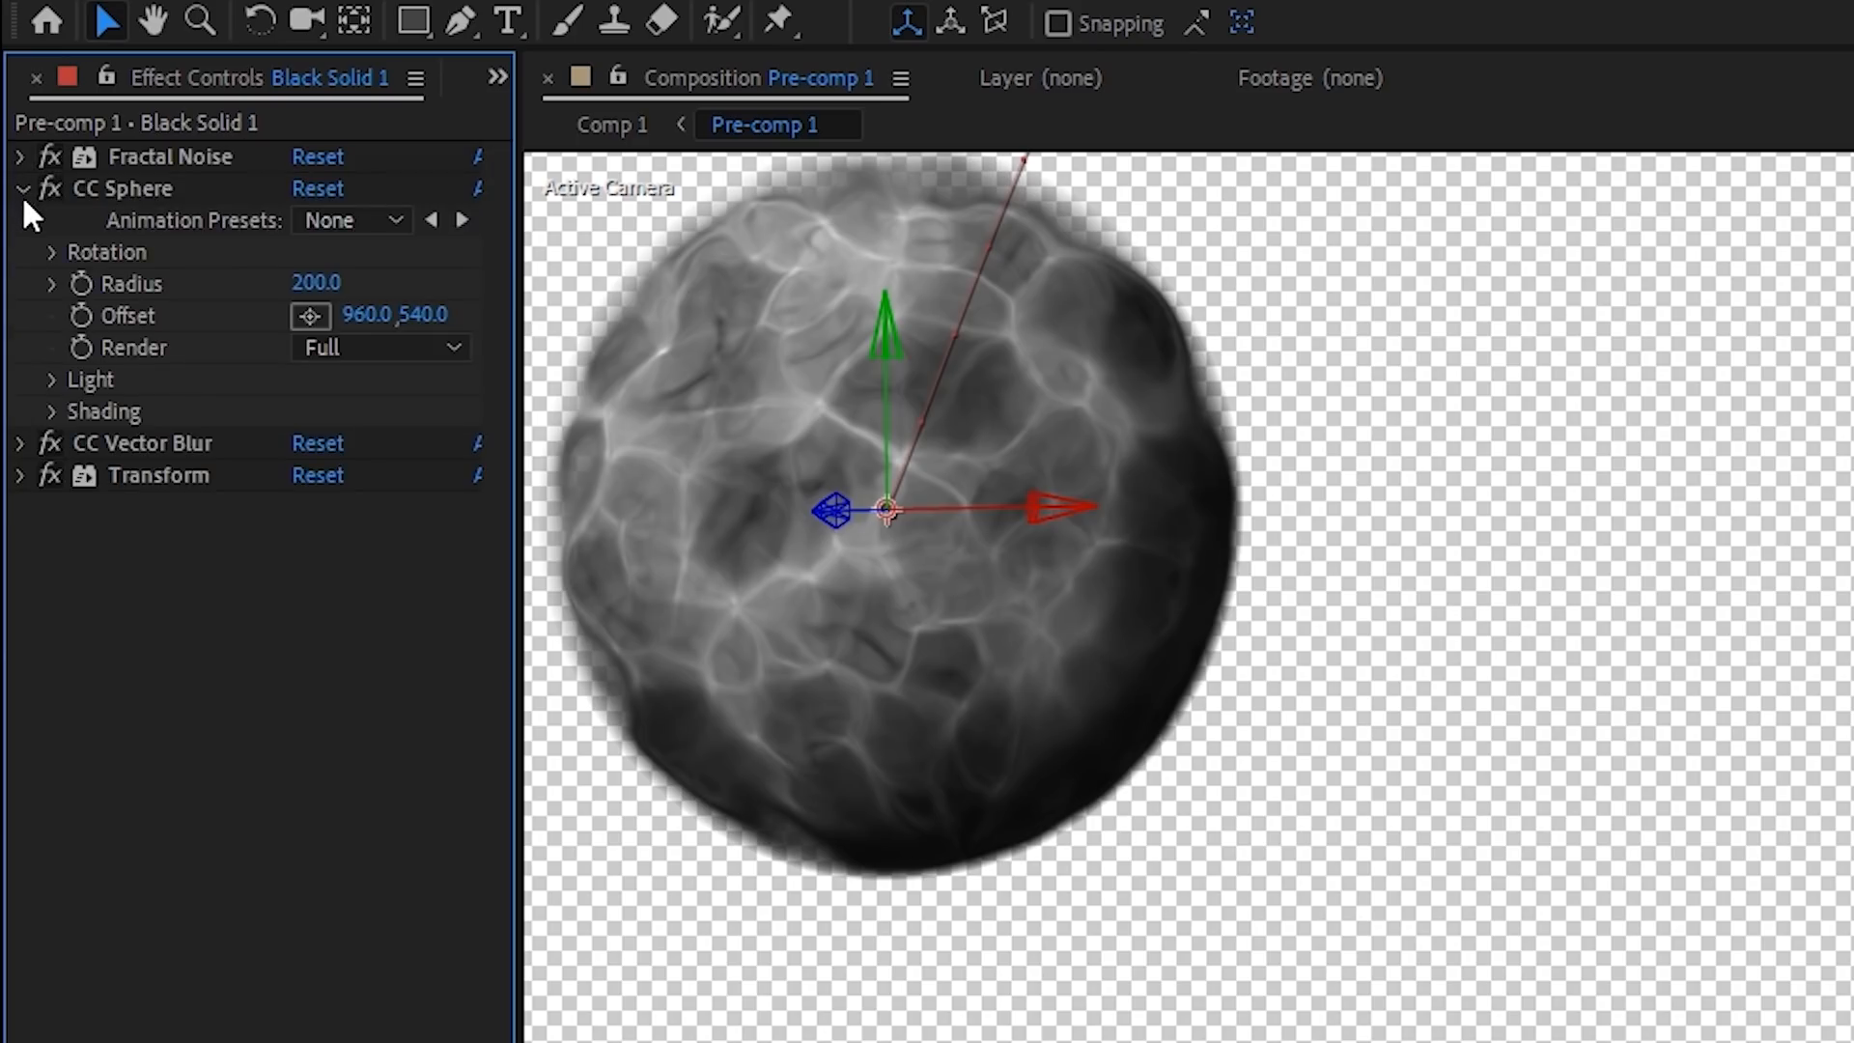
{"action": "left_click", "coordinate": [343, 347]}
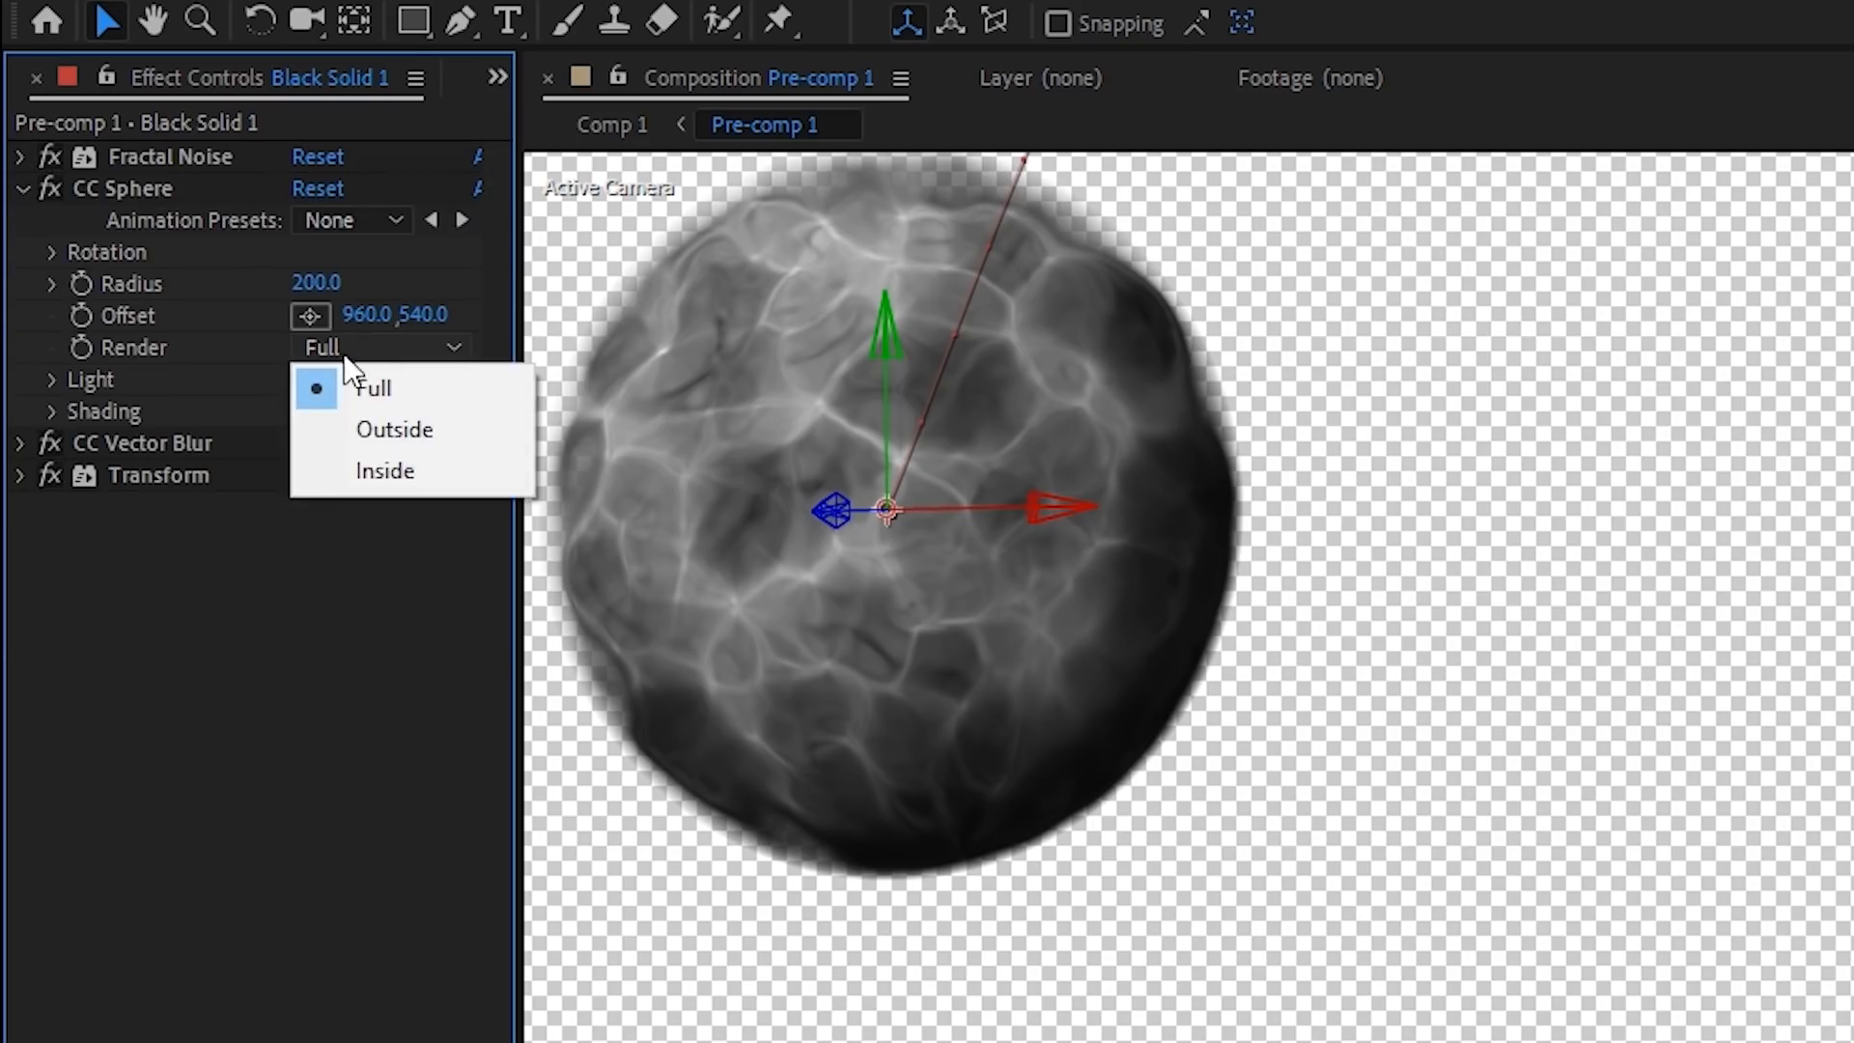
{"action": "left_click", "coordinate": [403, 463]}
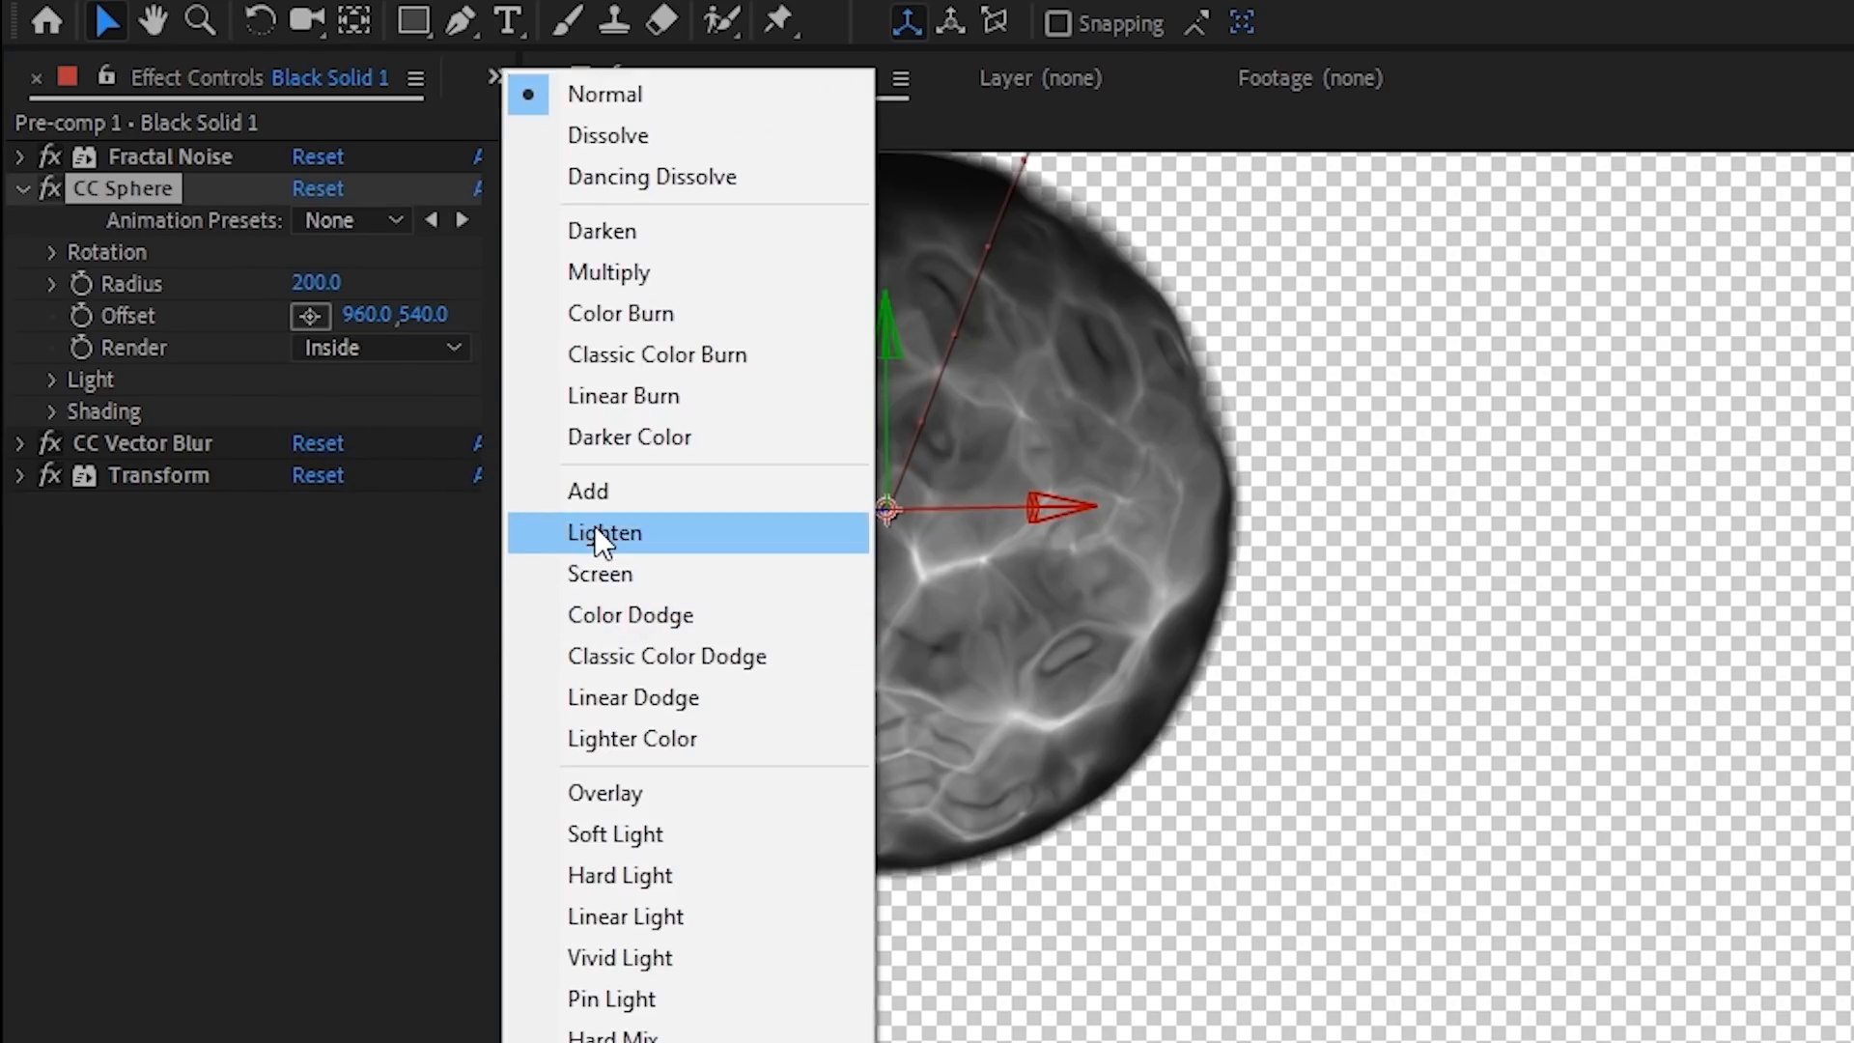
{"action": "left_click", "coordinate": [595, 525]}
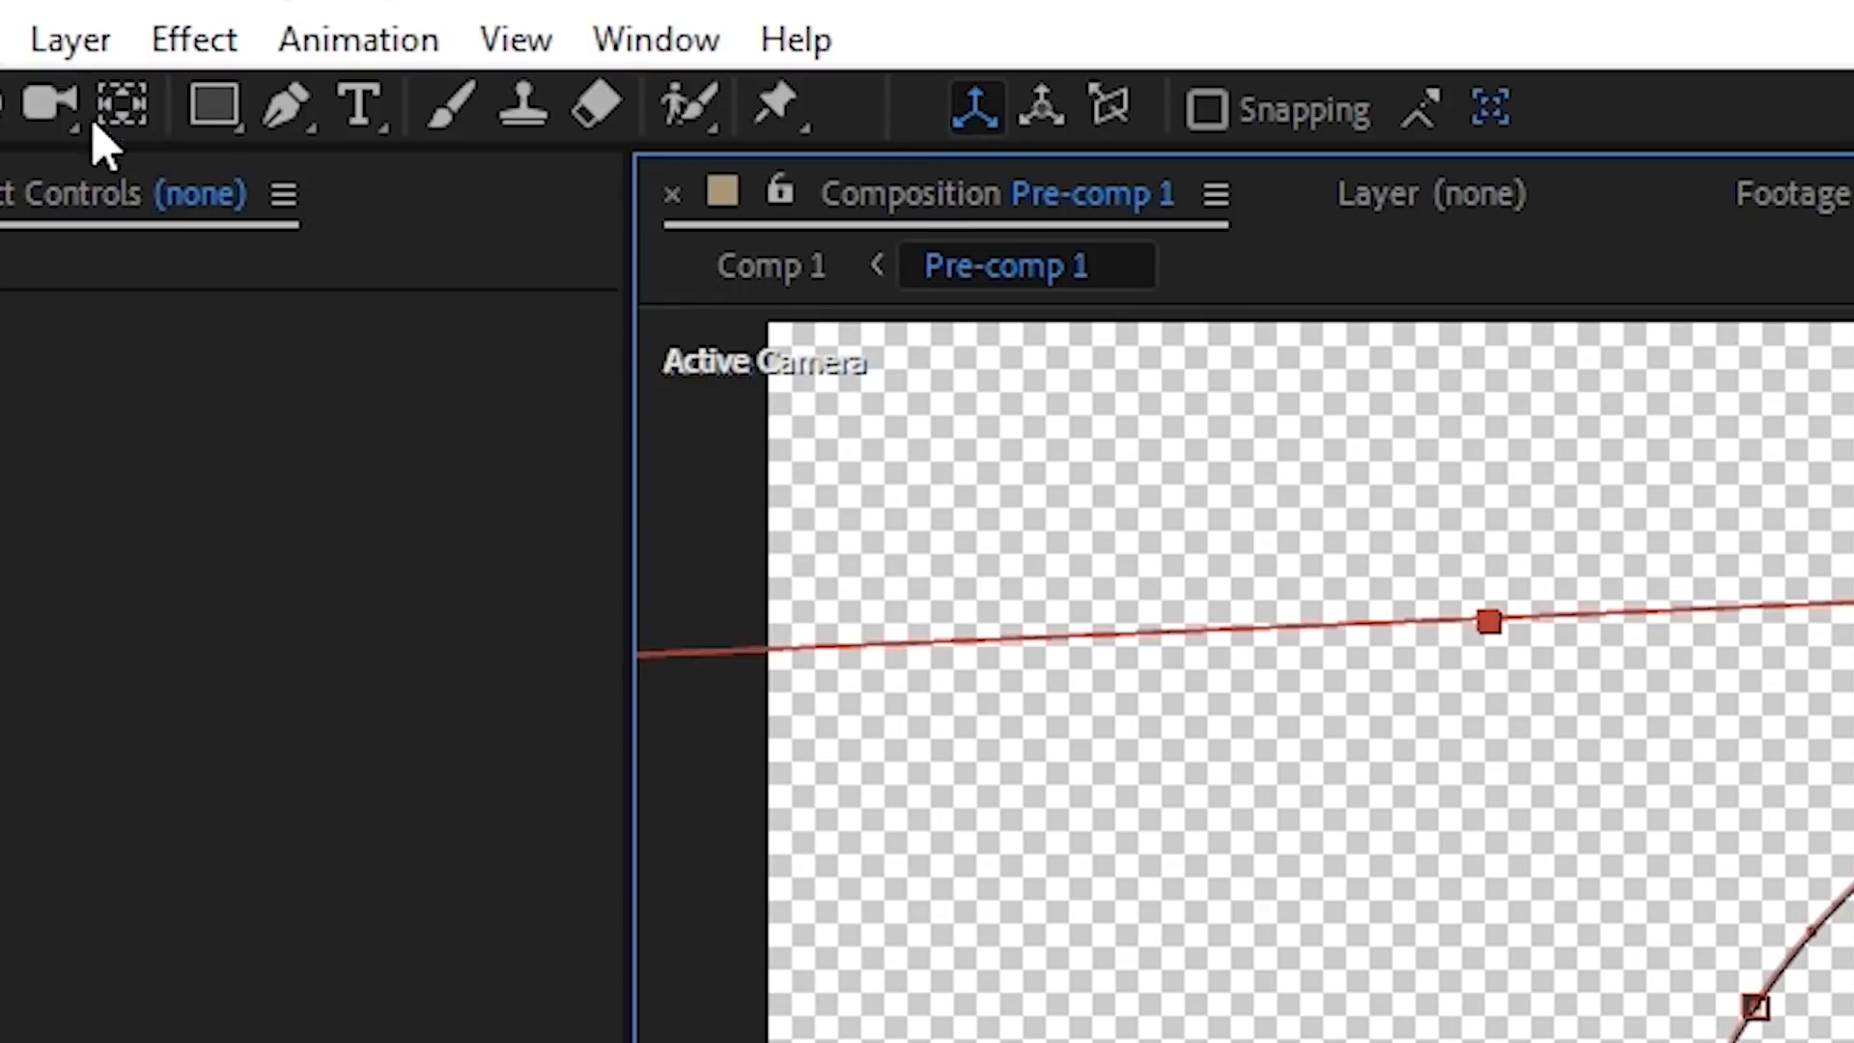
Step: Add an adjustment layer with Turbulent Displace in Pre-comp 1 and adjust the effect's Evolution
{"action": "left_click", "coordinate": [68, 41]}
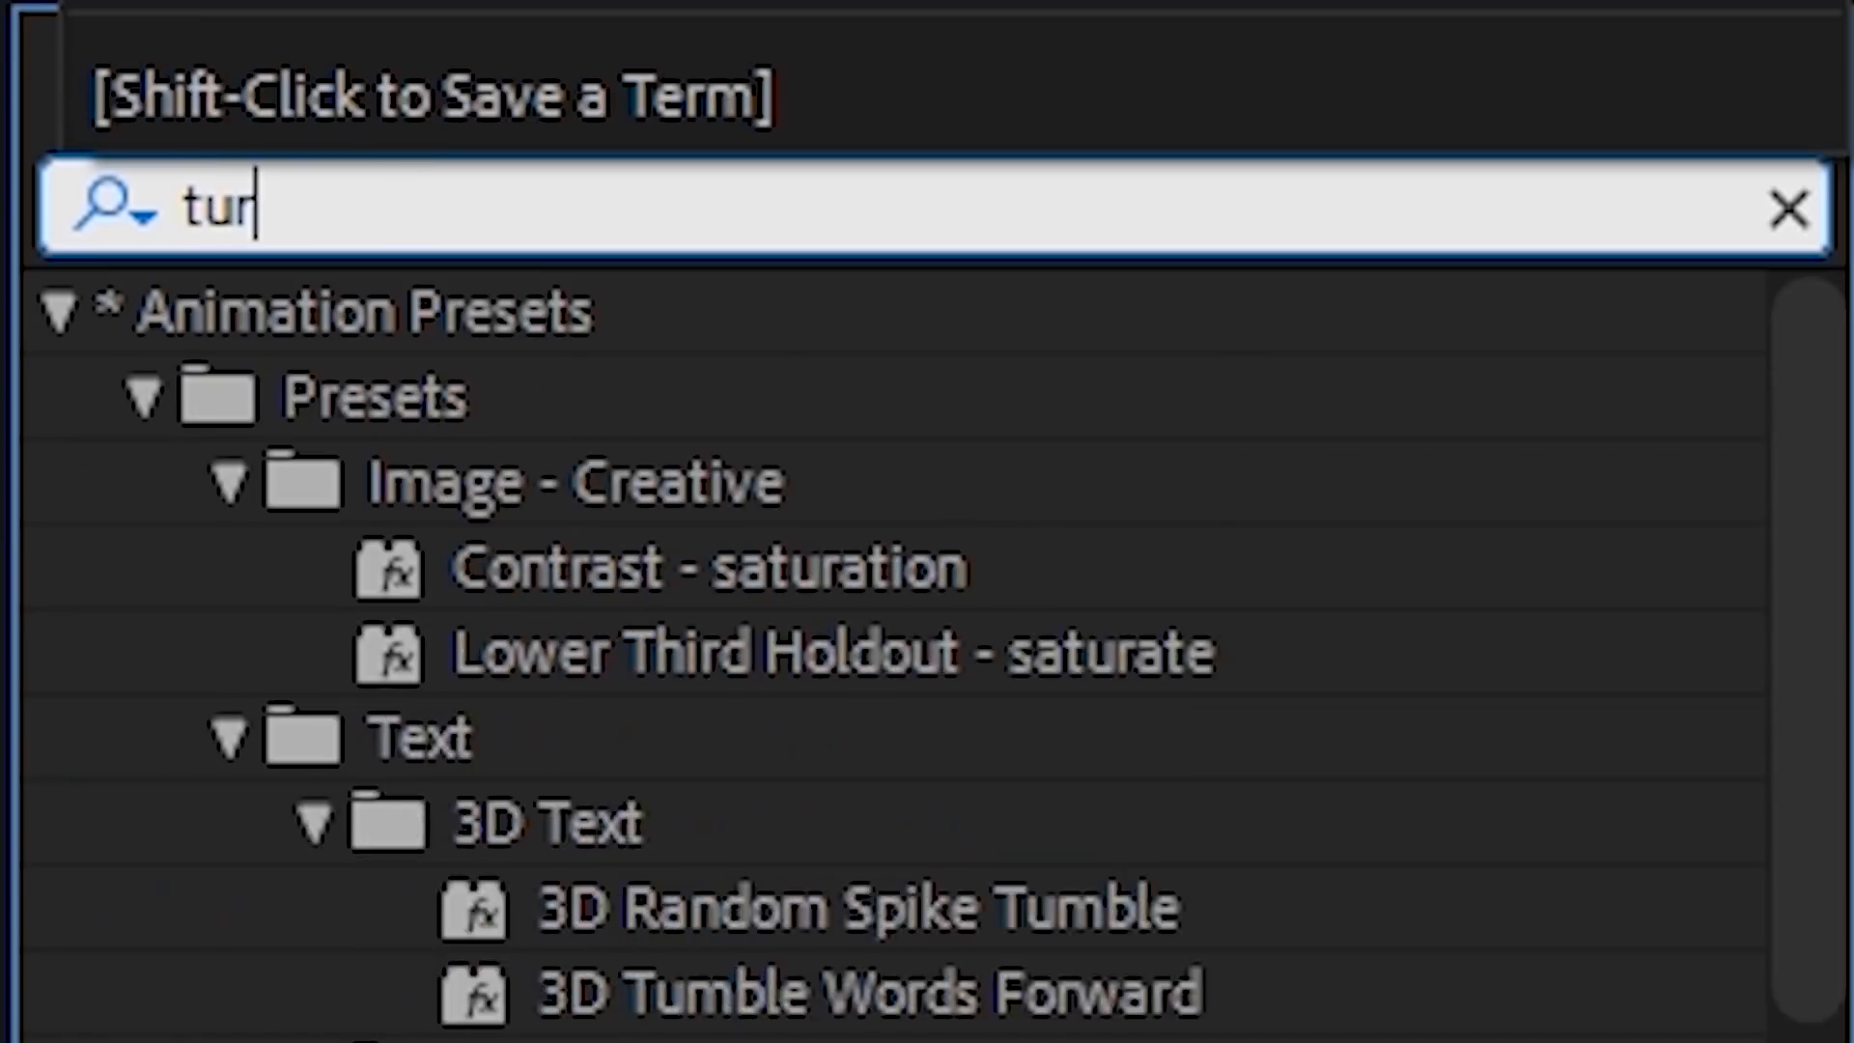
{"action": "type", "text": "bul"}
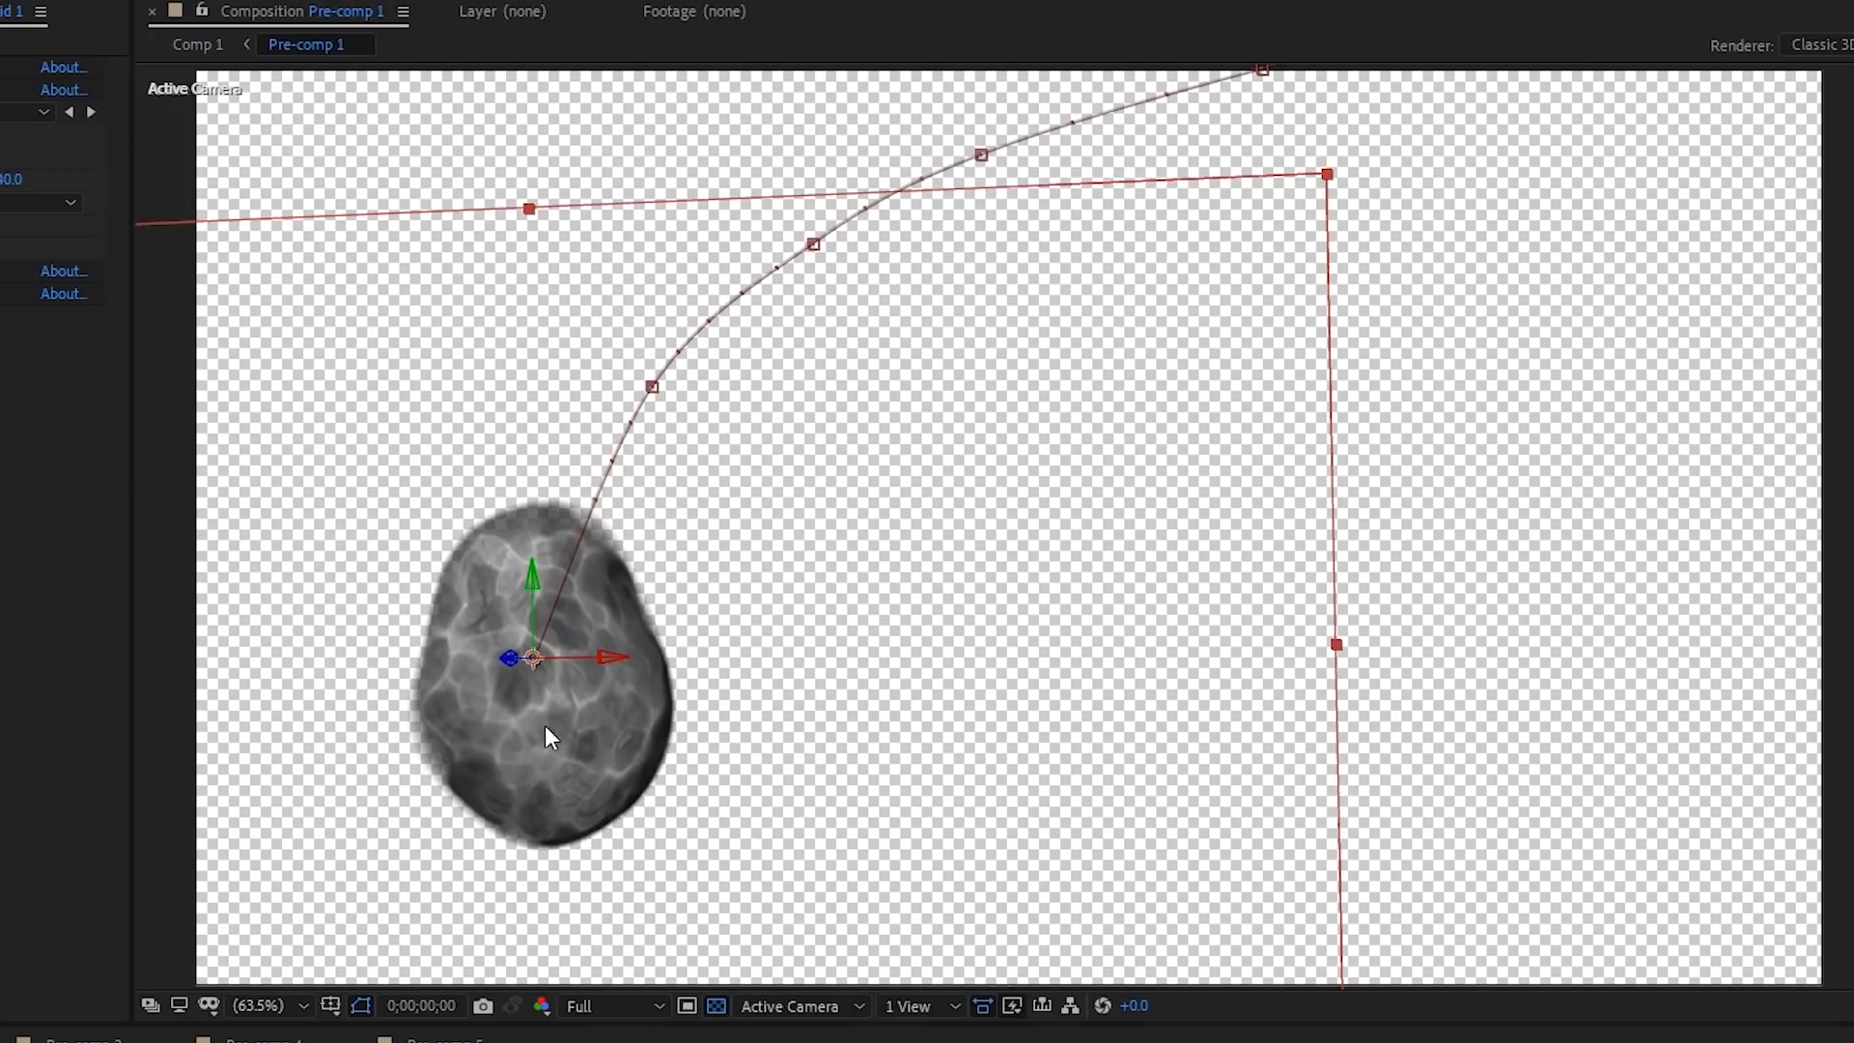
{"action": "left_click_drag", "start_coordinate": [548, 735], "coordinate": [1545, 787]}
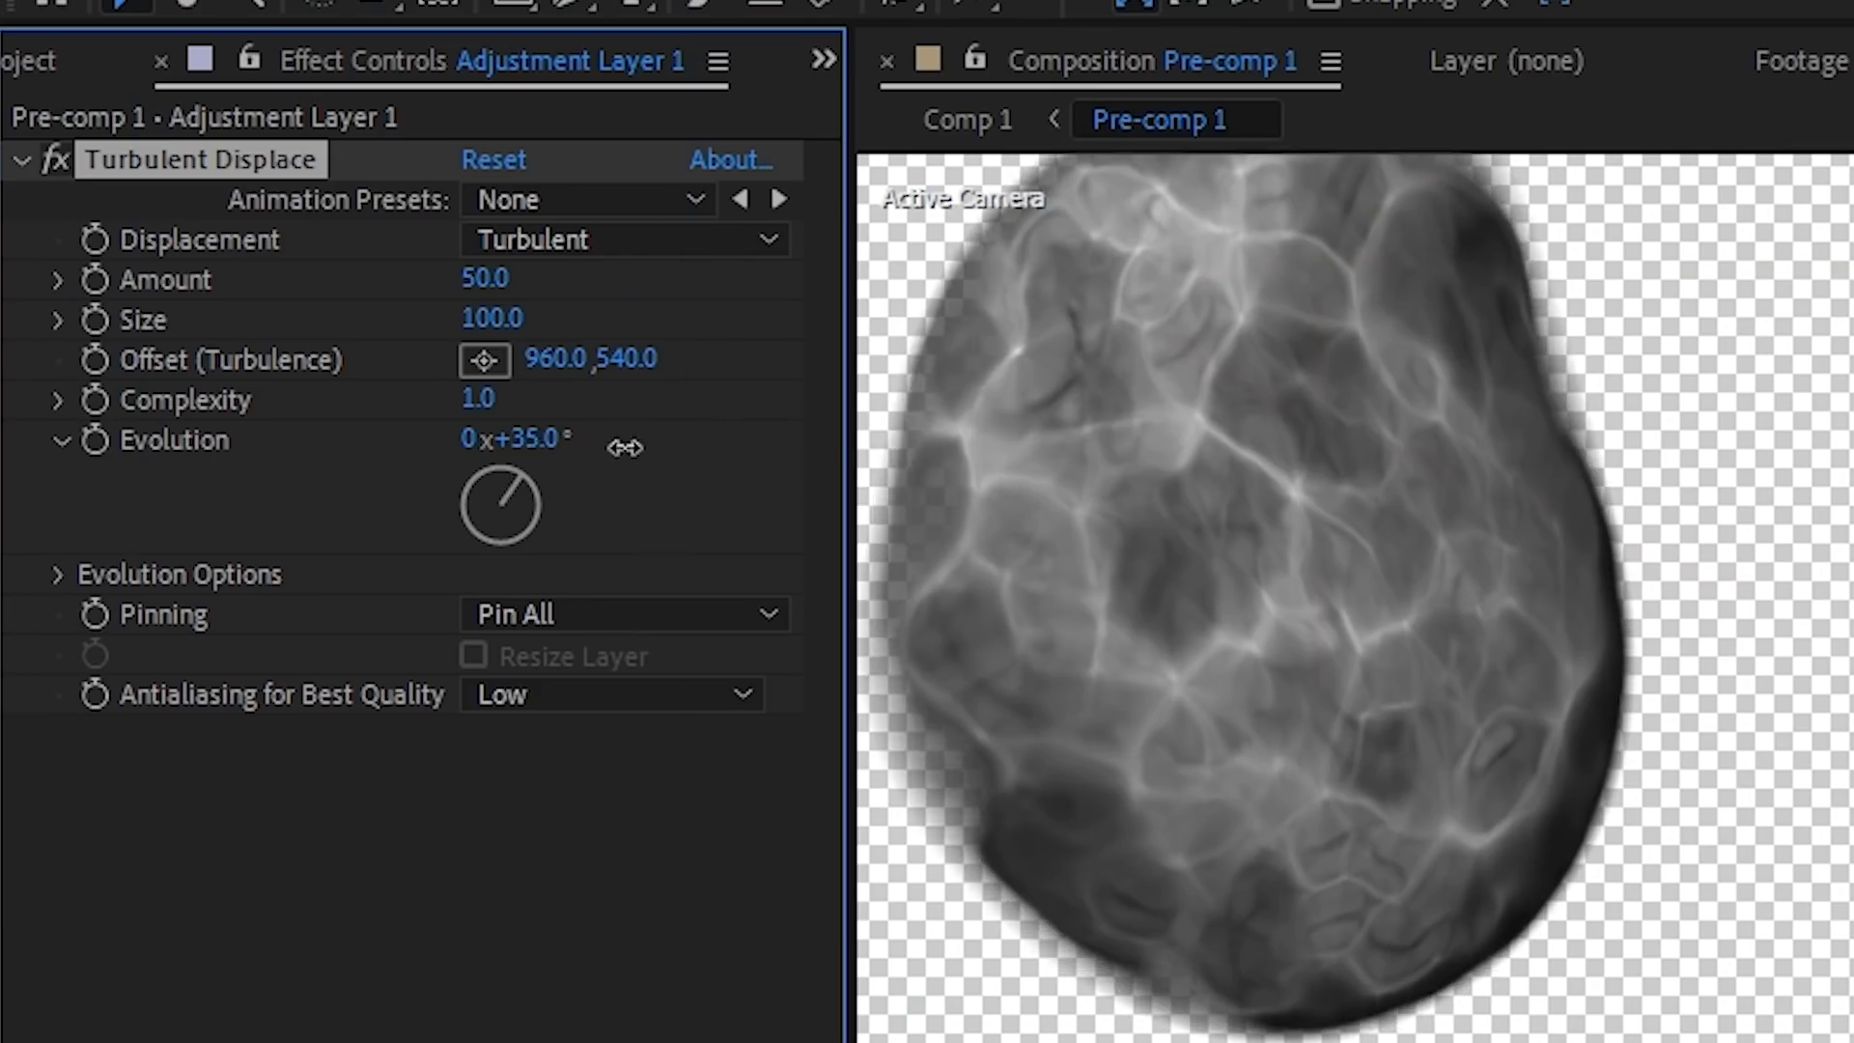
{"action": "left_click_drag", "start_coordinate": [625, 447], "coordinate": [1852, 666]}
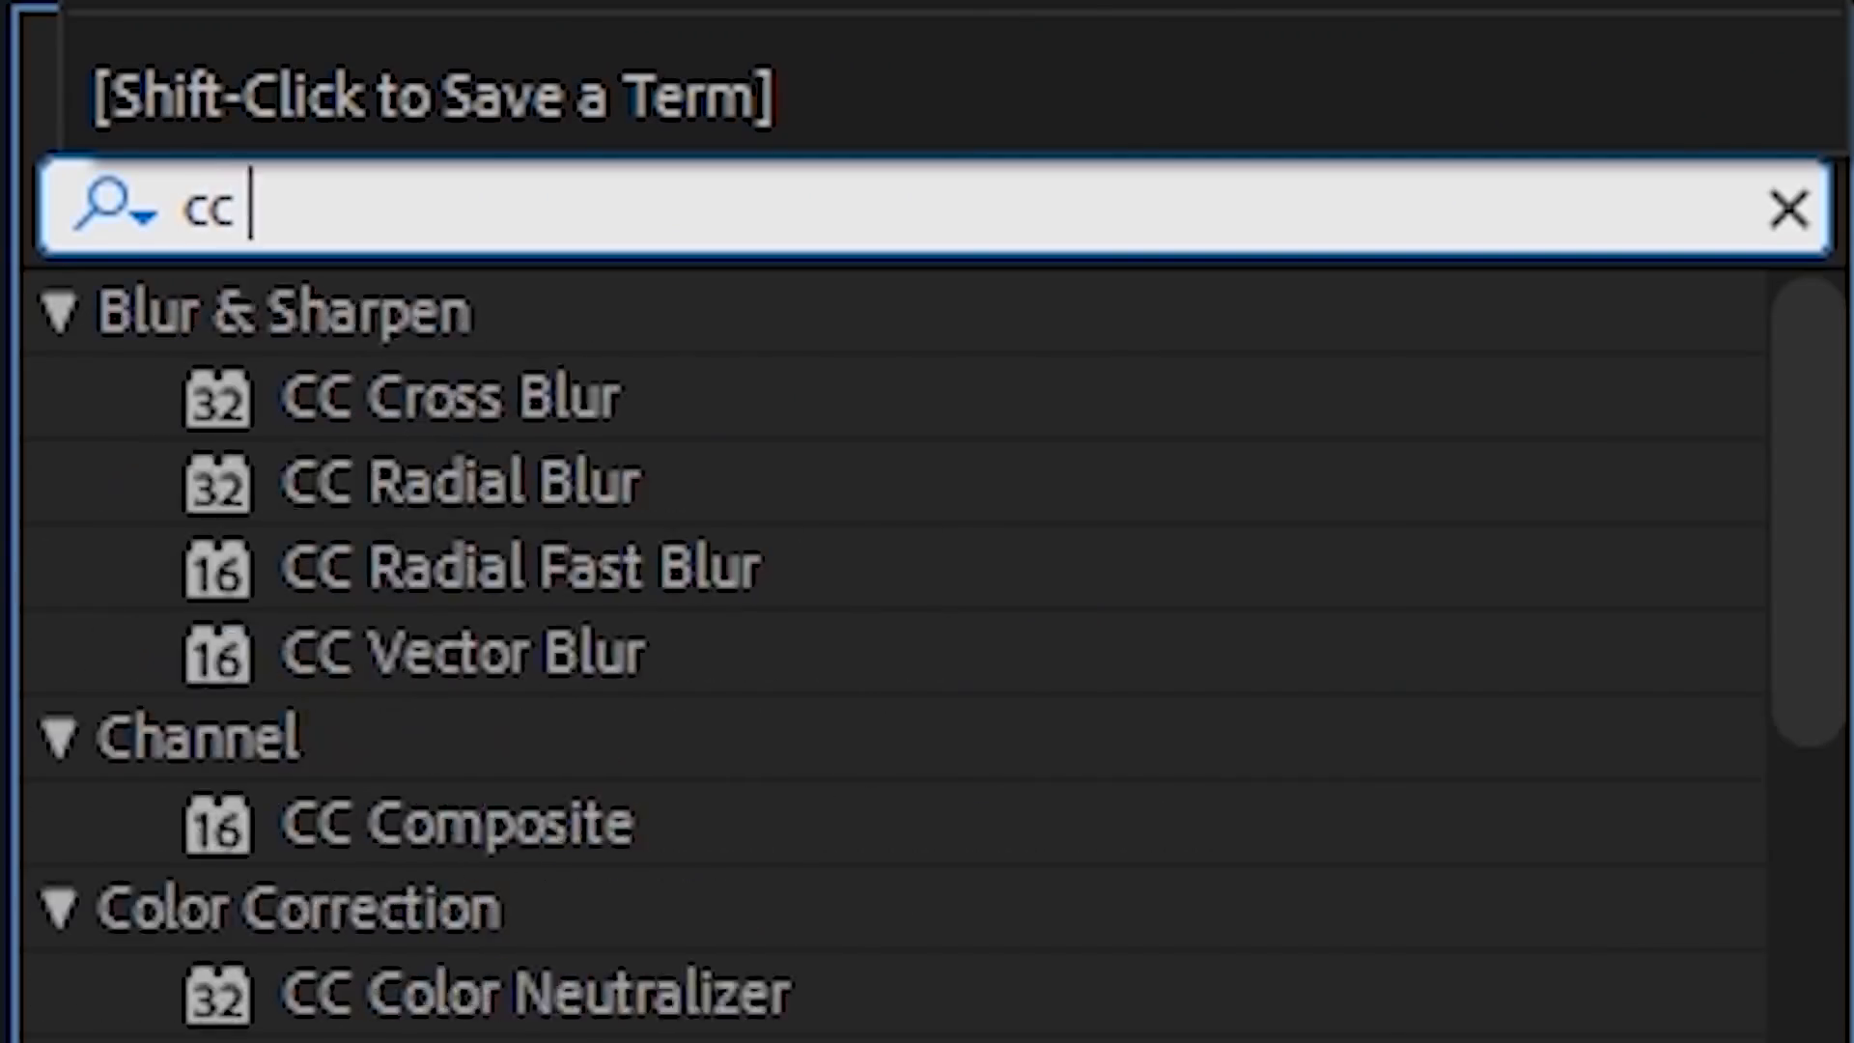
Step: Apply CC Glass to a second adjustment layer and set its surface Softness to 3.0
{"action": "type", "text": "gl"}
{"action": "double_click", "coordinate": [431, 576]}
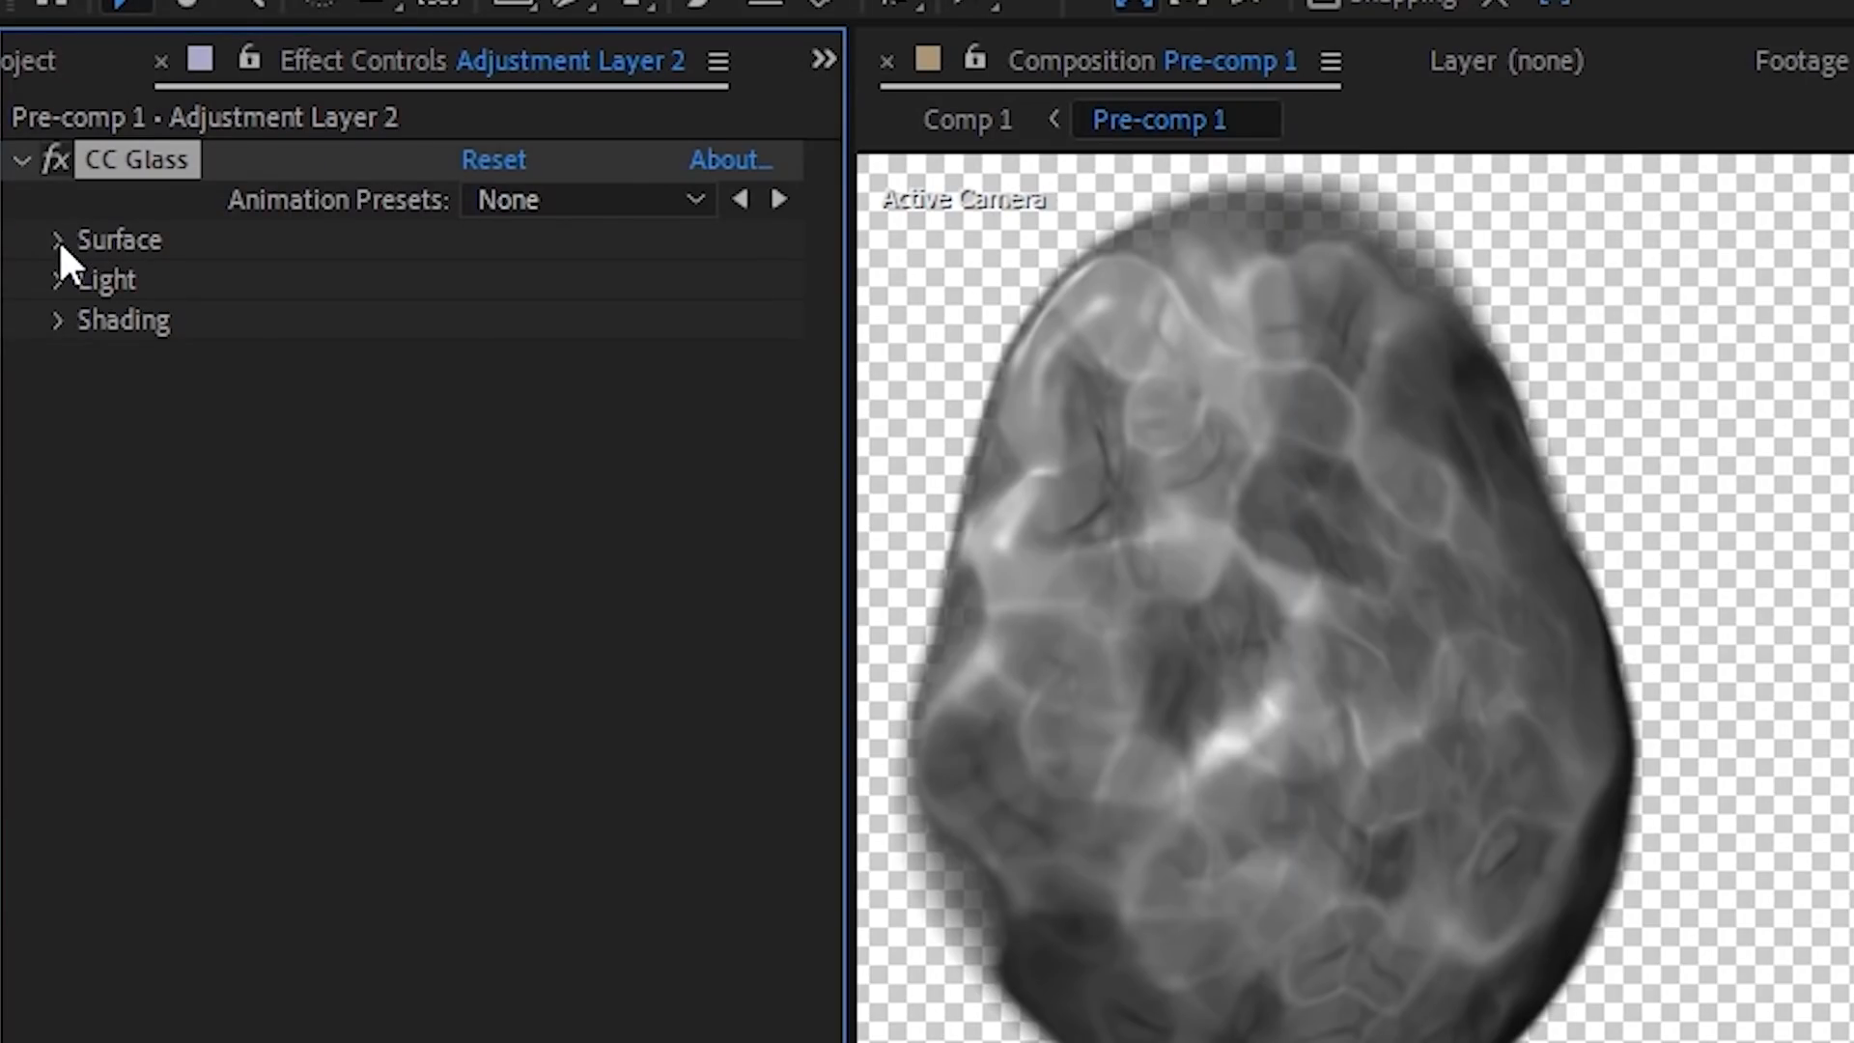
{"action": "left_click", "coordinate": [60, 240]}
{"action": "left_click", "coordinate": [98, 360]}
{"action": "left_click_drag", "start_coordinate": [396, 422], "coordinate": [190, 434]}
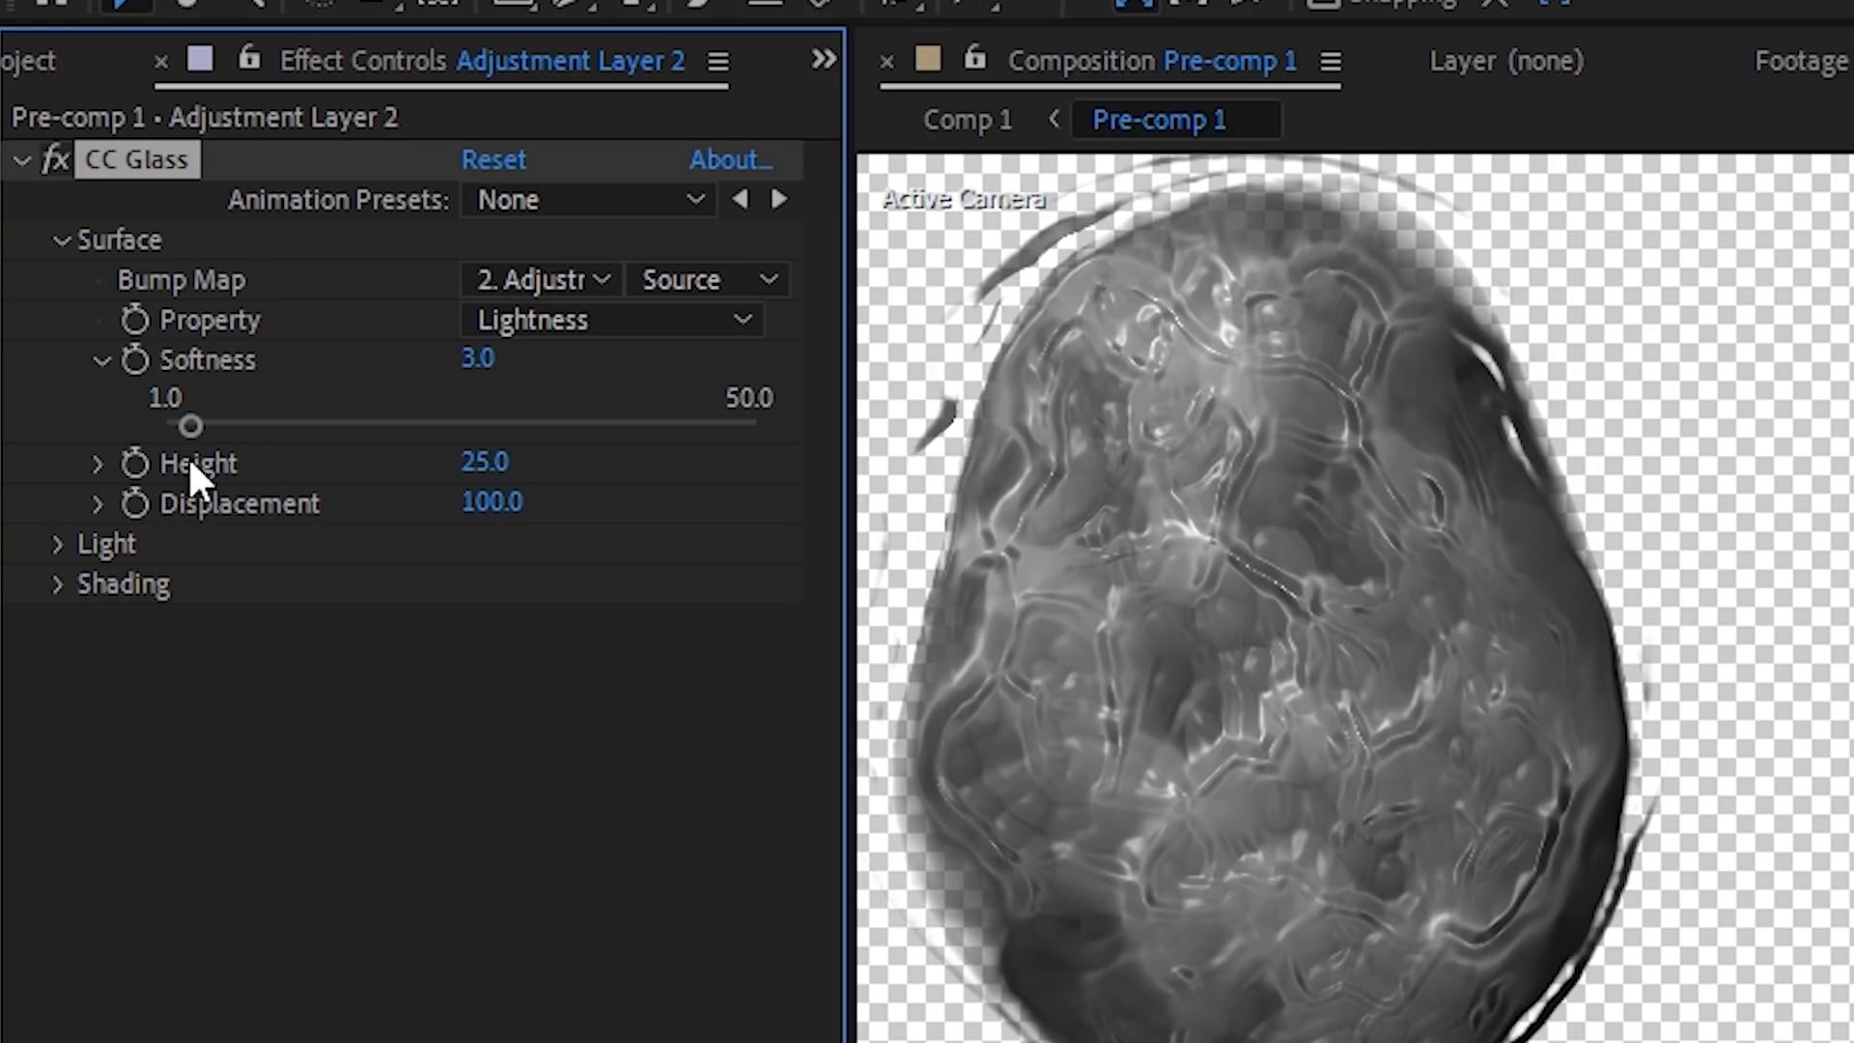
{"action": "left_click", "coordinate": [101, 359]}
Step: Increase the CC Glass surface Height and reduce its Displacement
{"action": "left_click", "coordinate": [100, 400]}
{"action": "left_click_drag", "start_coordinate": [485, 400], "coordinate": [587, 402]}
{"action": "left_click", "coordinate": [97, 503]}
{"action": "left_click_drag", "start_coordinate": [753, 568], "coordinate": [473, 591]}
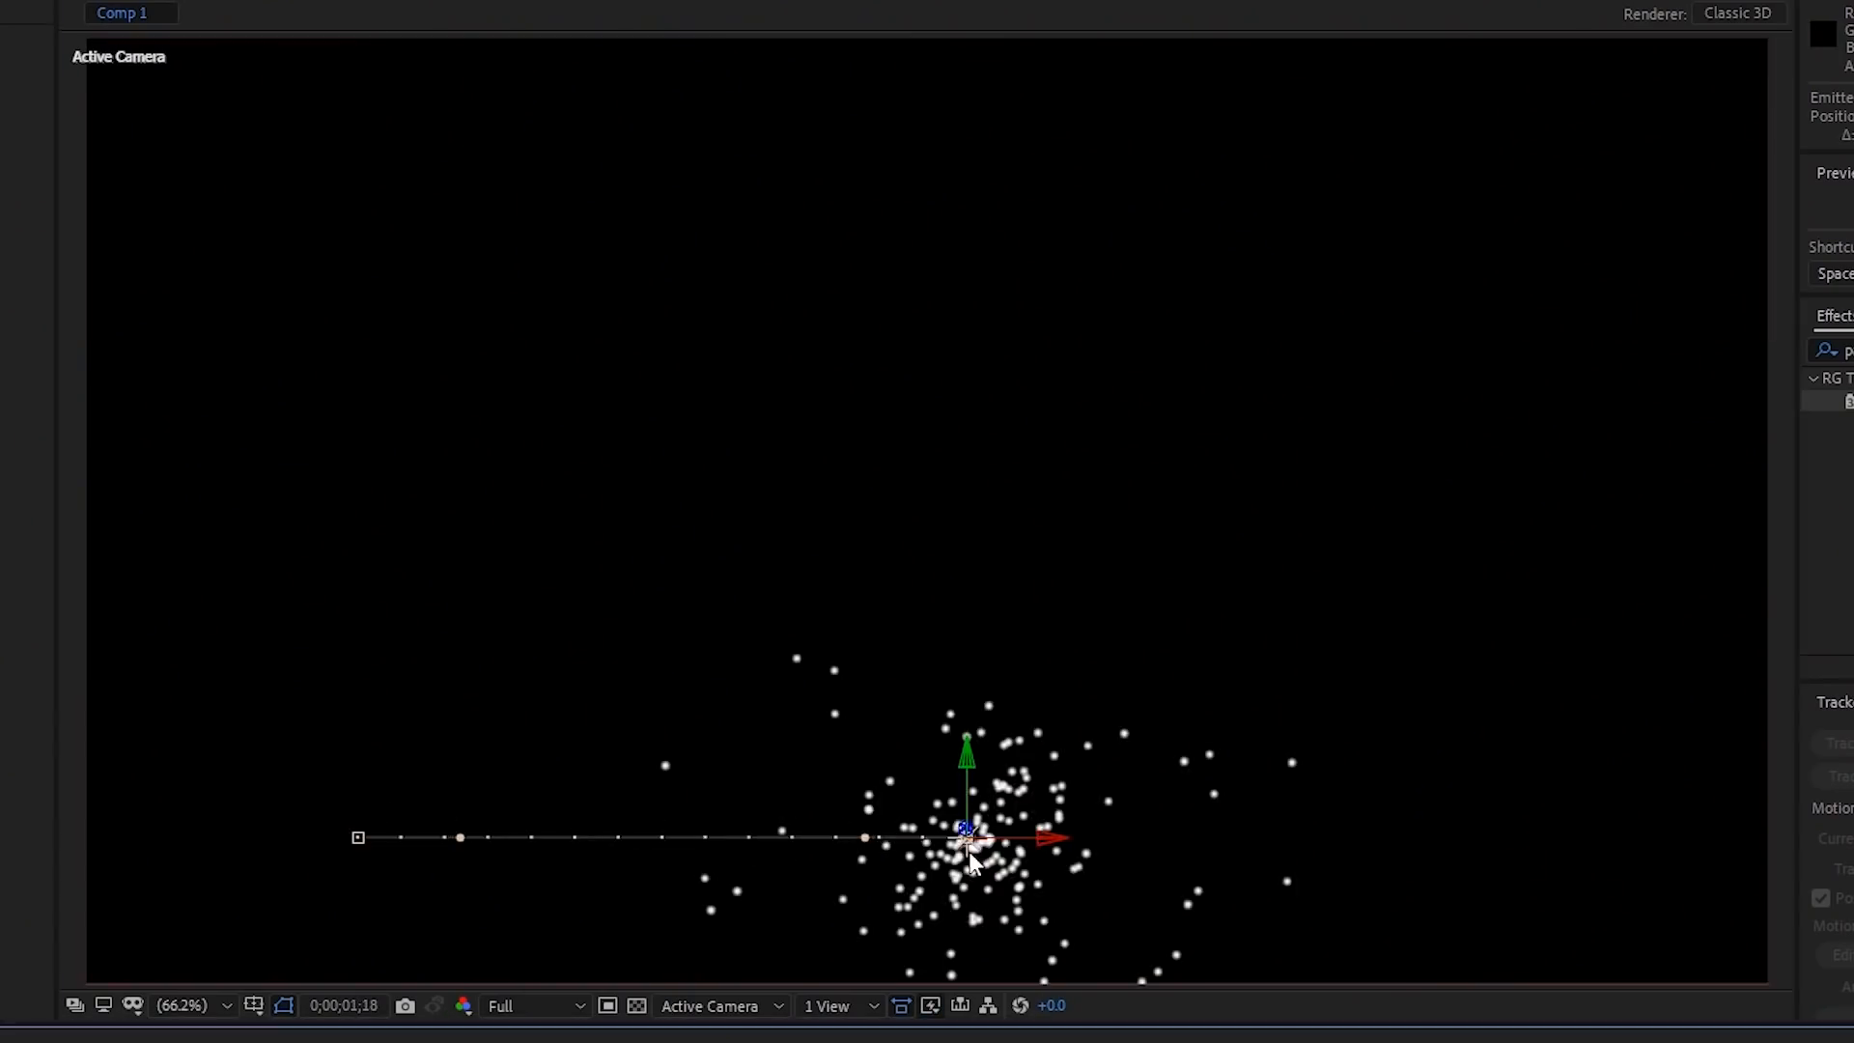
Step: Animate the emitter light's position along a sweeping path across the composition
{"action": "left_click_drag", "start_coordinate": [966, 837], "coordinate": [1110, 288]}
{"action": "left_click_drag", "start_coordinate": [1110, 288], "coordinate": [252, 543]}
{"action": "left_click_drag", "start_coordinate": [1248, 761], "coordinate": [100, 749]}
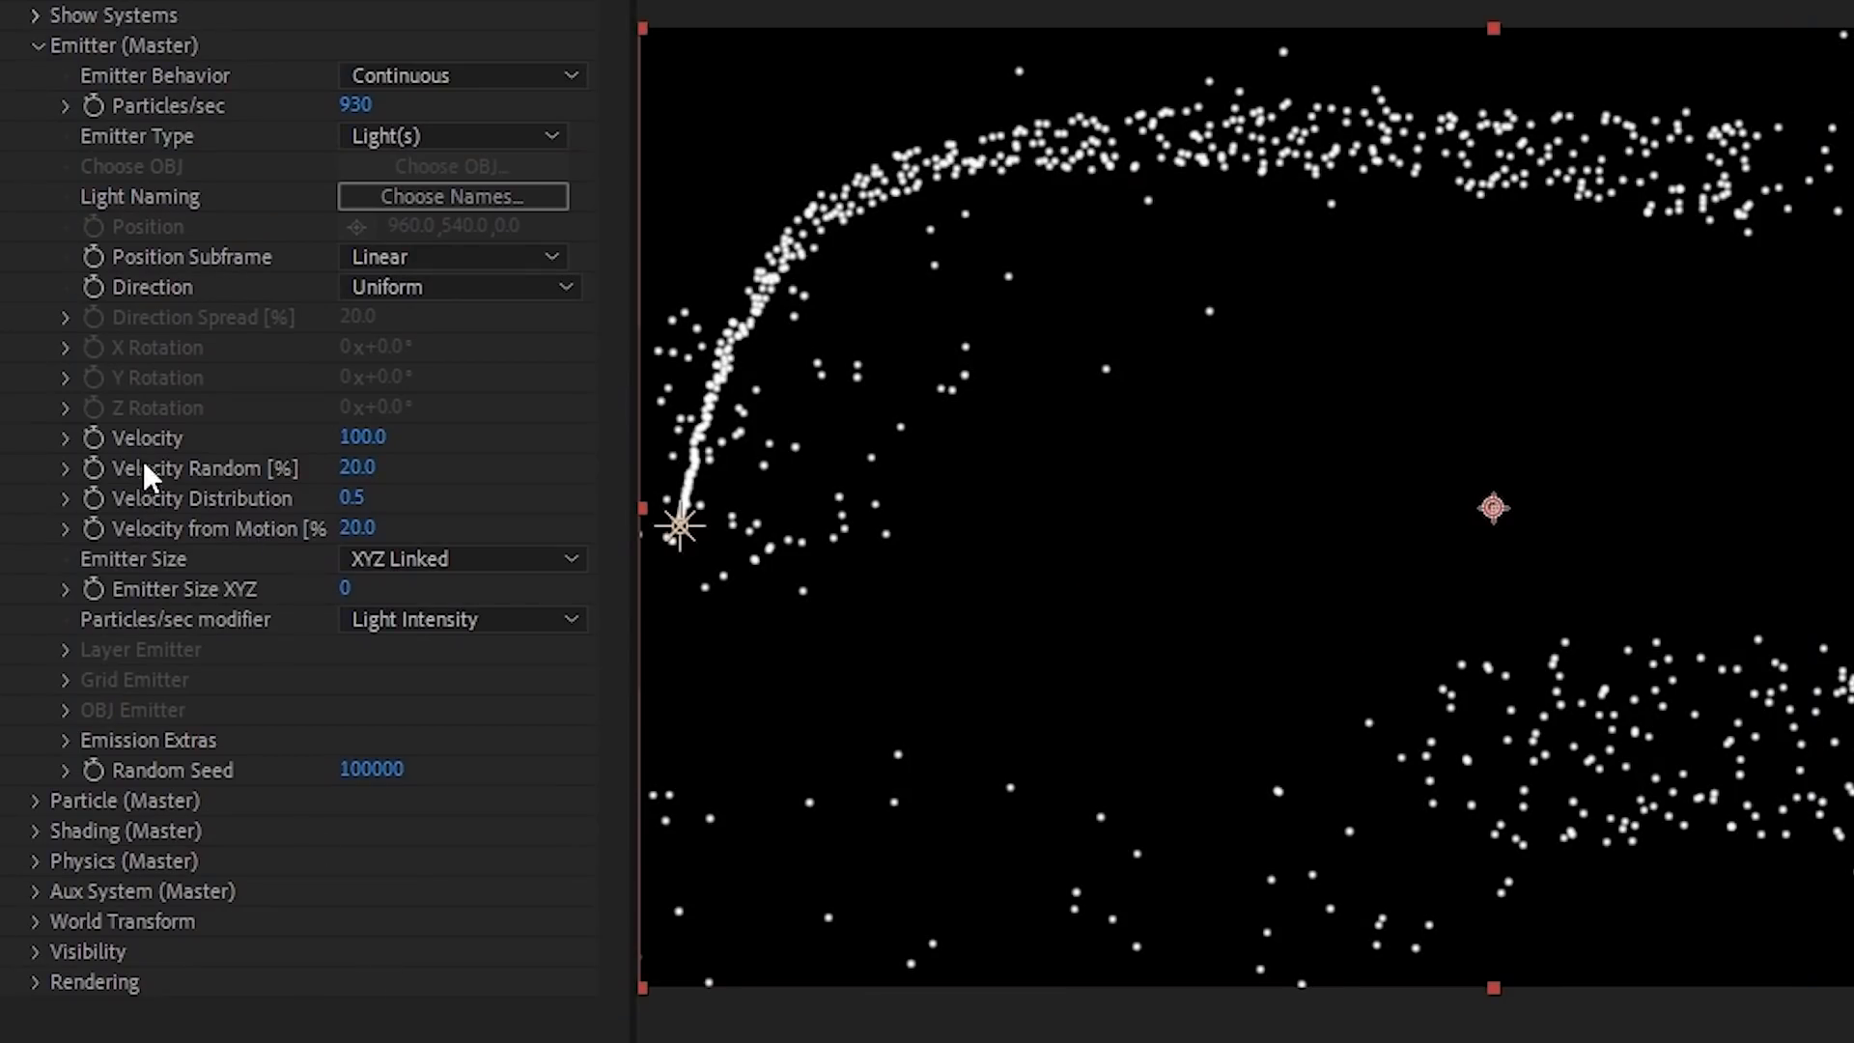
Step: Set the particle emitter's Velocity to 0 and its Velocity Random to 0%
{"action": "left_click", "coordinate": [65, 437]}
{"action": "left_click_drag", "start_coordinate": [164, 469], "coordinate": [65, 446]}
{"action": "left_click", "coordinate": [66, 443]}
{"action": "left_click", "coordinate": [66, 469]}
{"action": "left_click_drag", "start_coordinate": [205, 518], "coordinate": [56, 519]}
{"action": "left_click", "coordinate": [68, 468]}
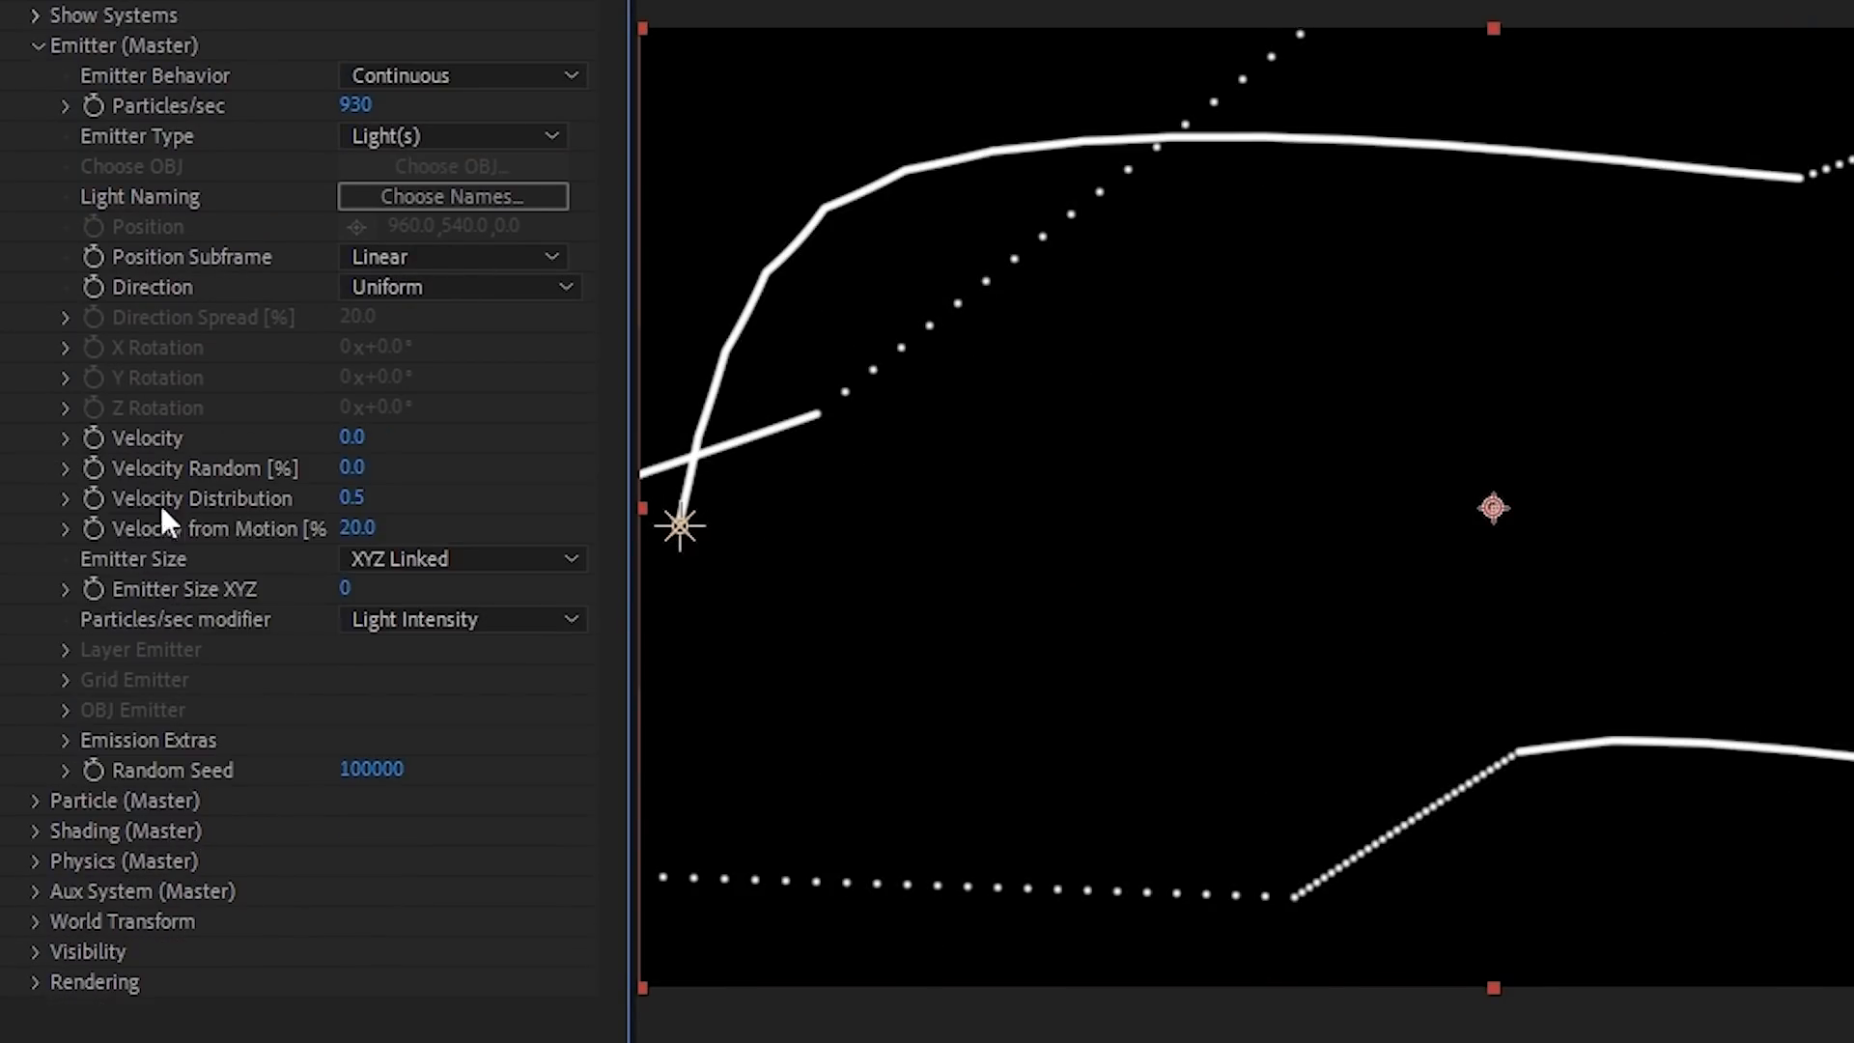
Step: Reduce the particle emitter's Velocity from Motion to about 3.6%
{"action": "left_click", "coordinate": [64, 529]}
{"action": "left_click_drag", "start_coordinate": [176, 569], "coordinate": [135, 574]}
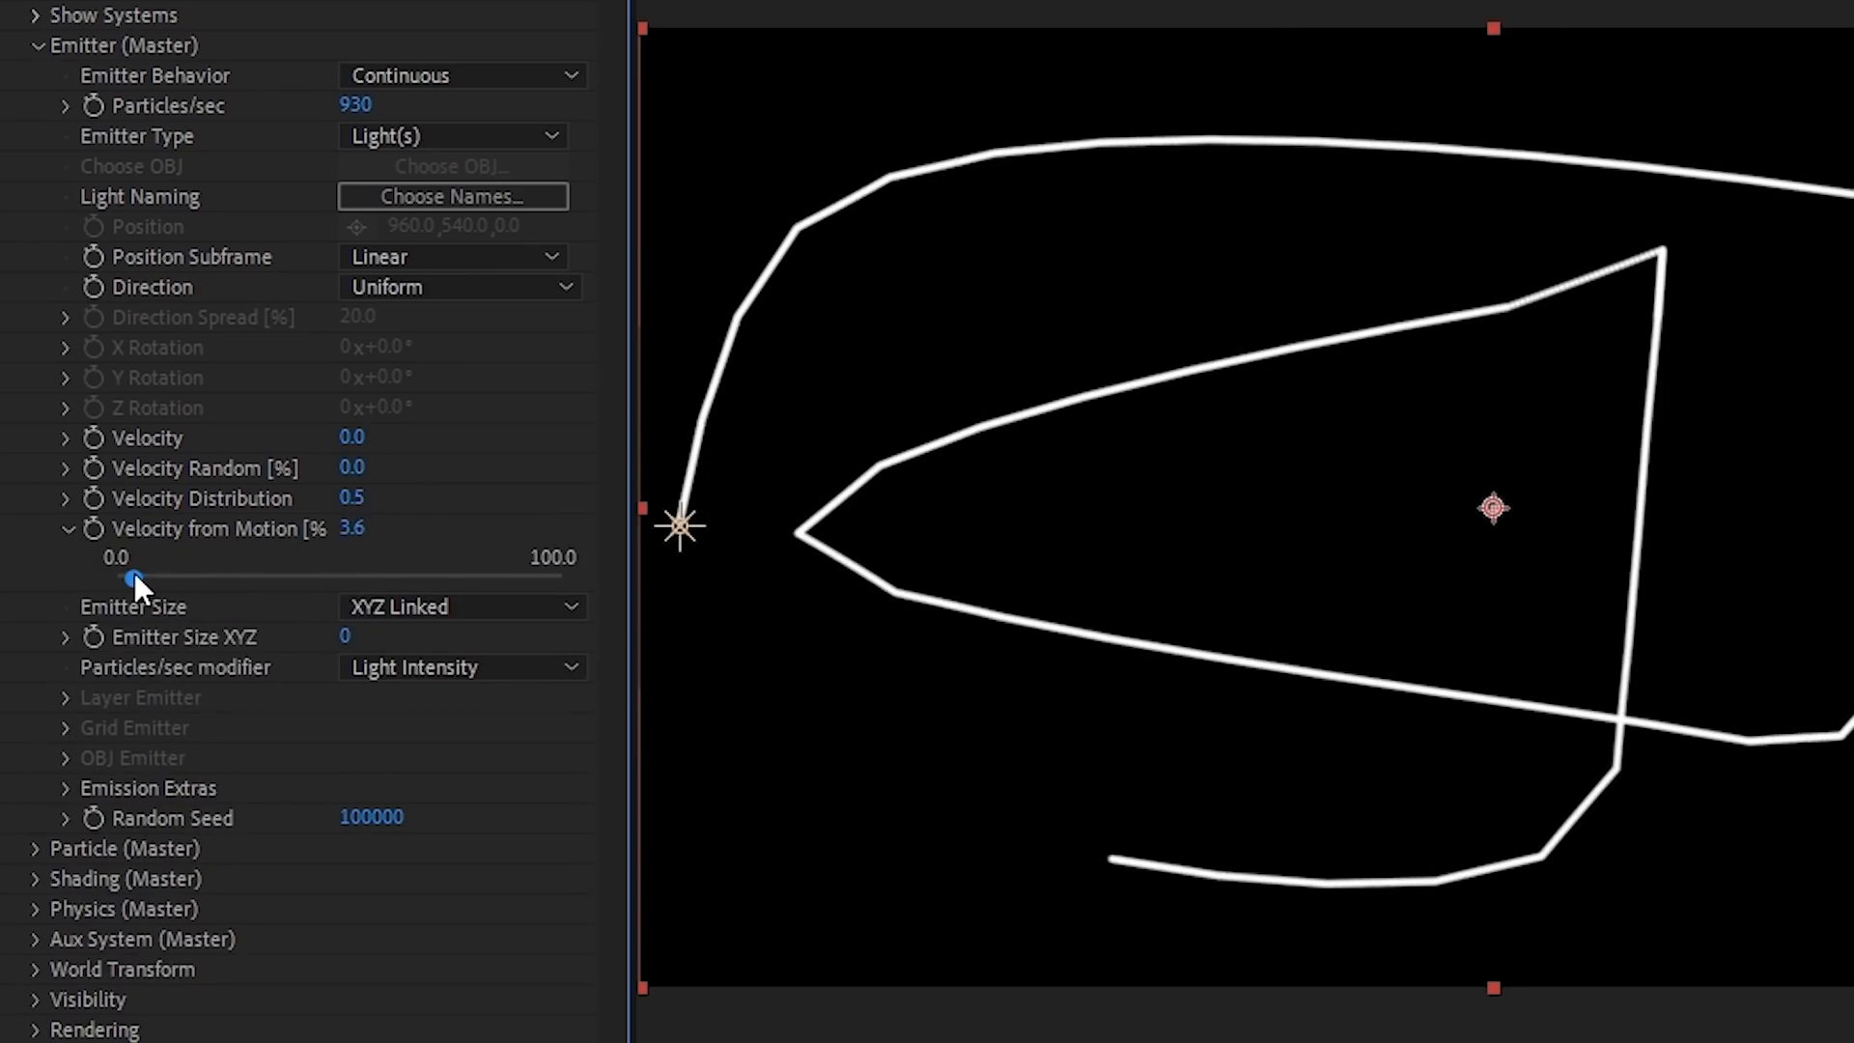
{"action": "left_click", "coordinate": [38, 46]}
Step: Set the particles' Life to 1.0 second and Life Random to 25%
{"action": "left_click", "coordinate": [36, 76]}
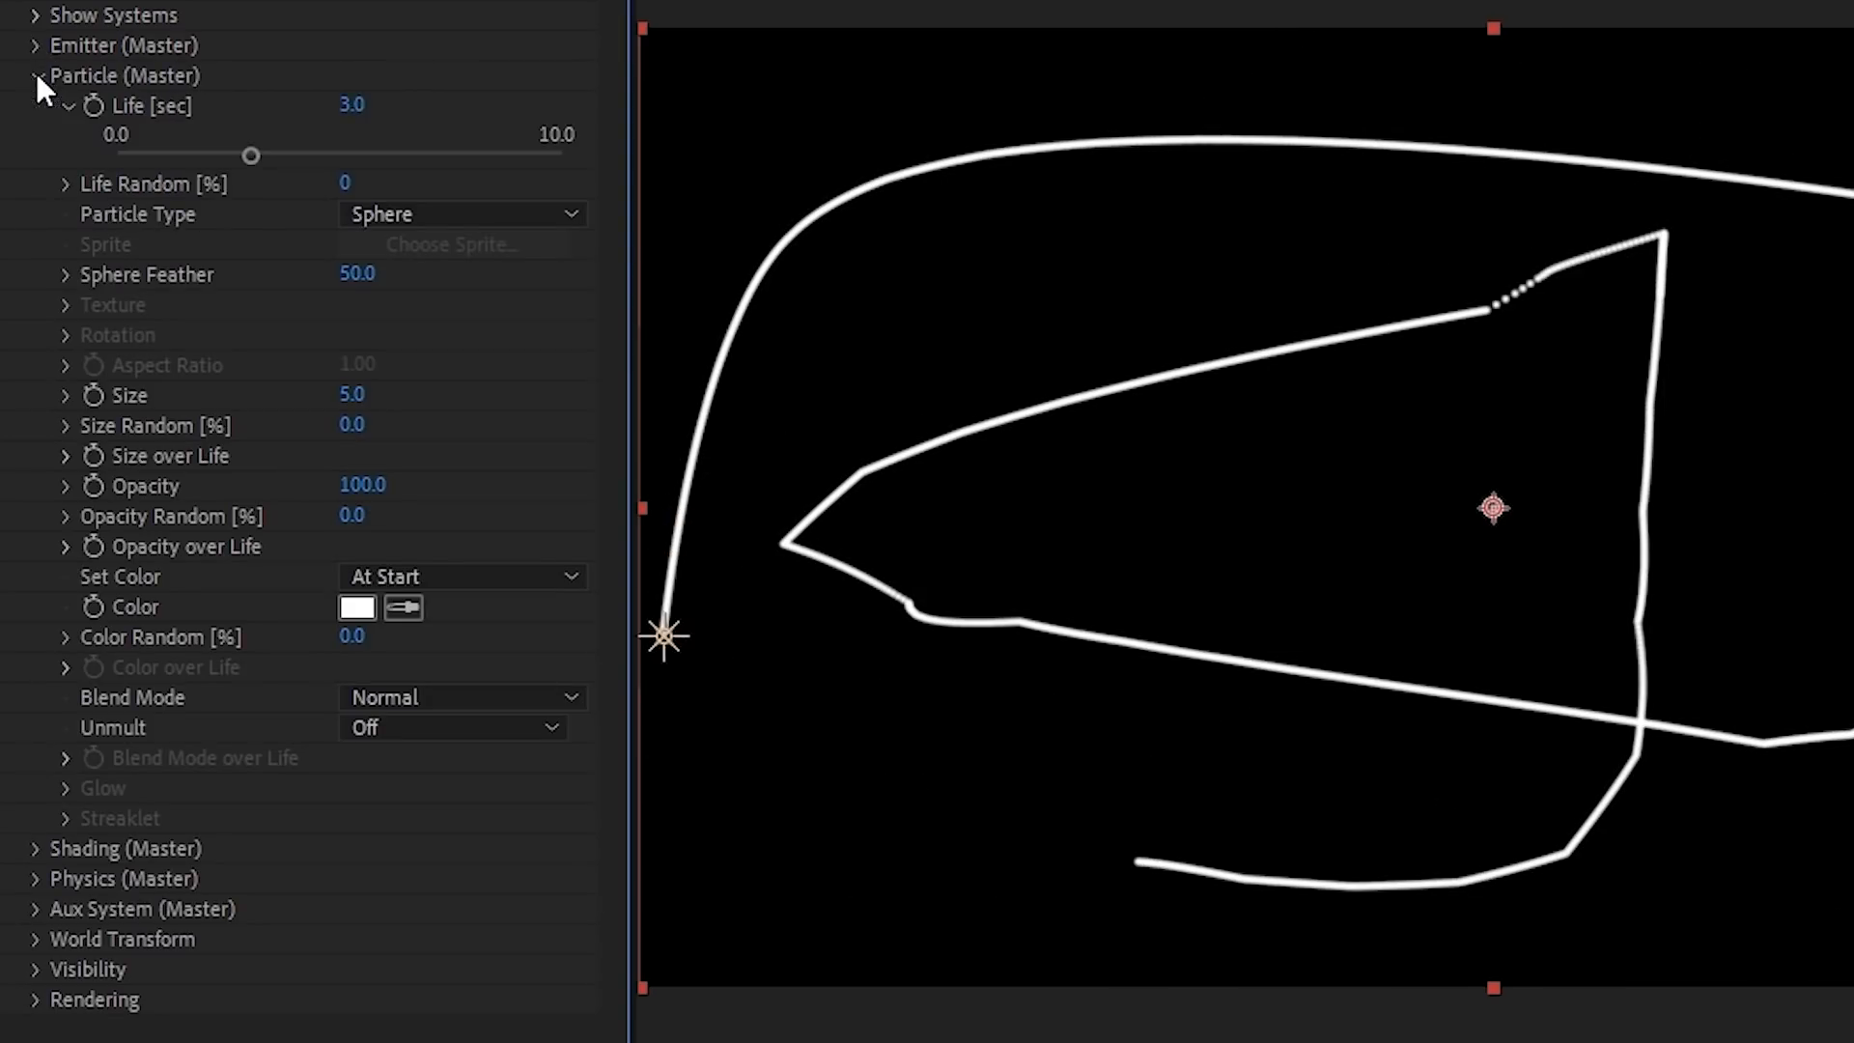
{"action": "left_click_drag", "start_coordinate": [223, 154], "coordinate": [160, 155]}
{"action": "left_click", "coordinate": [64, 183]}
{"action": "left_click_drag", "start_coordinate": [118, 232], "coordinate": [229, 234]}
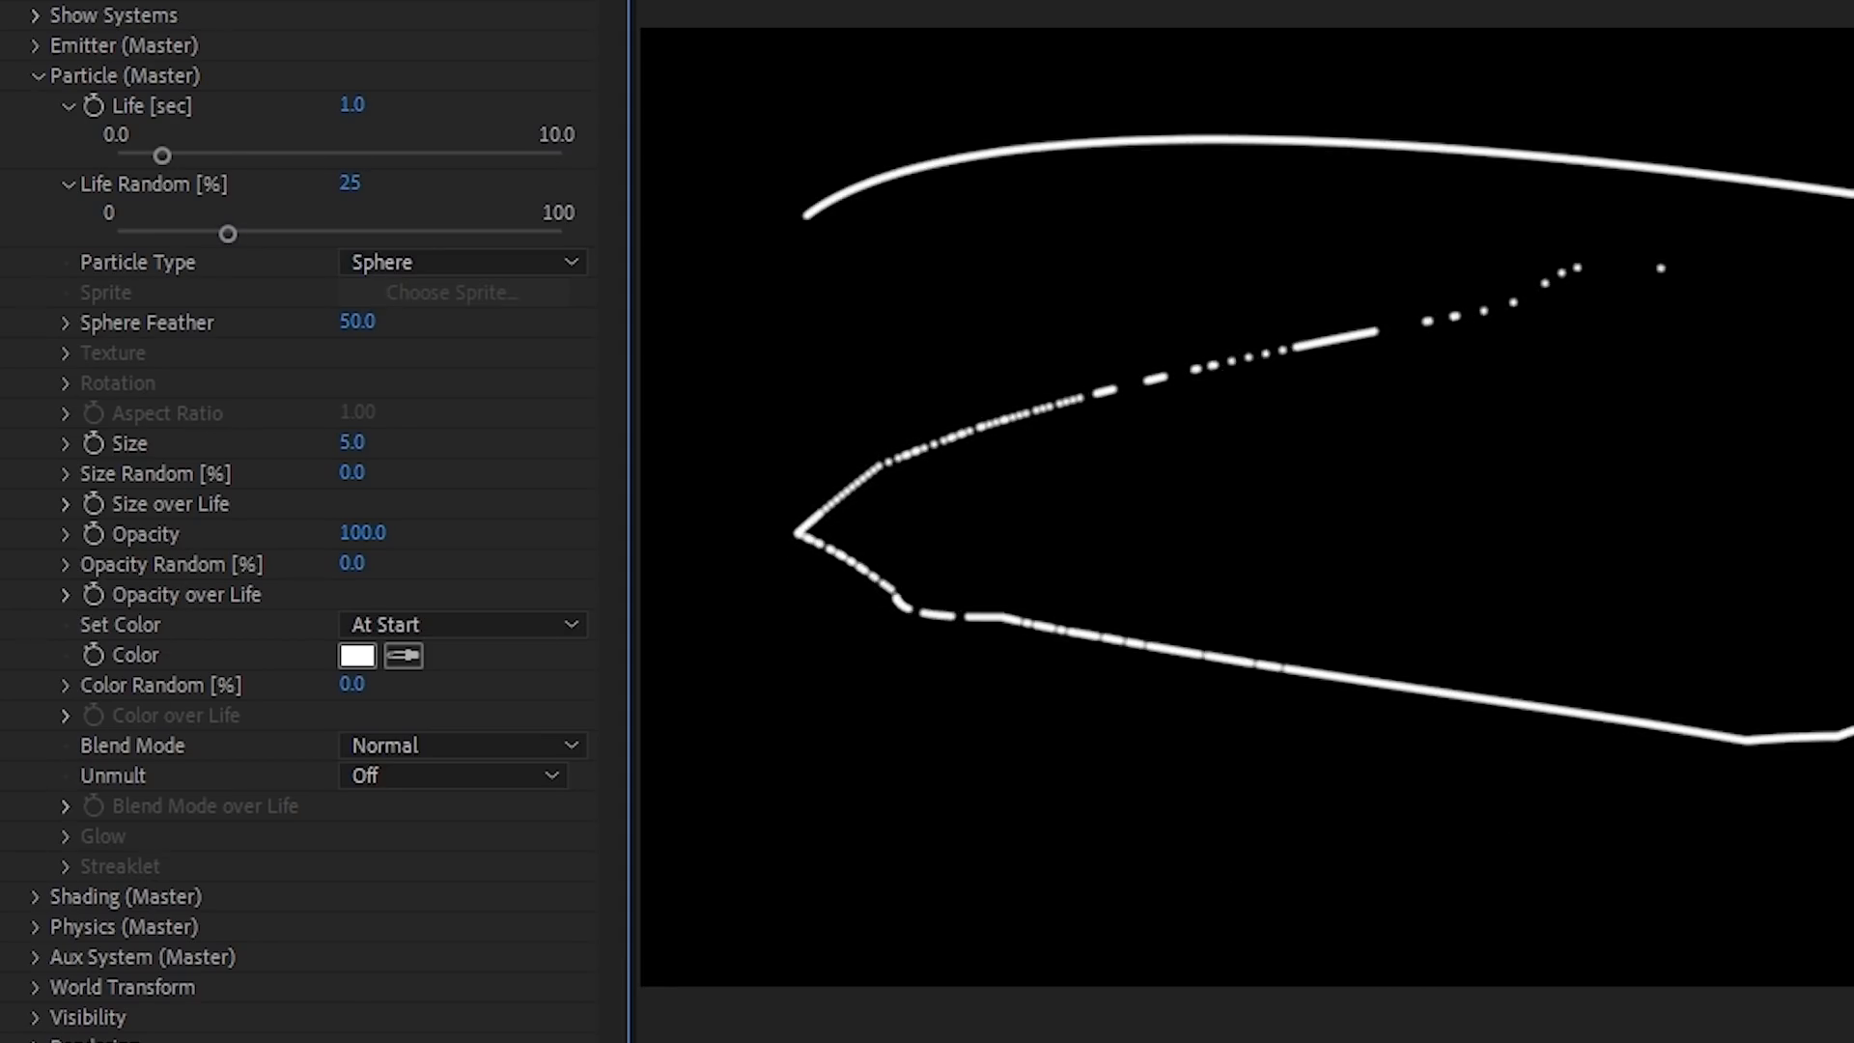
Step: Keep Sphere as the particle type, and set the particles' Size to about 62 and Size Random to about 61%
{"action": "left_click", "coordinate": [521, 265]}
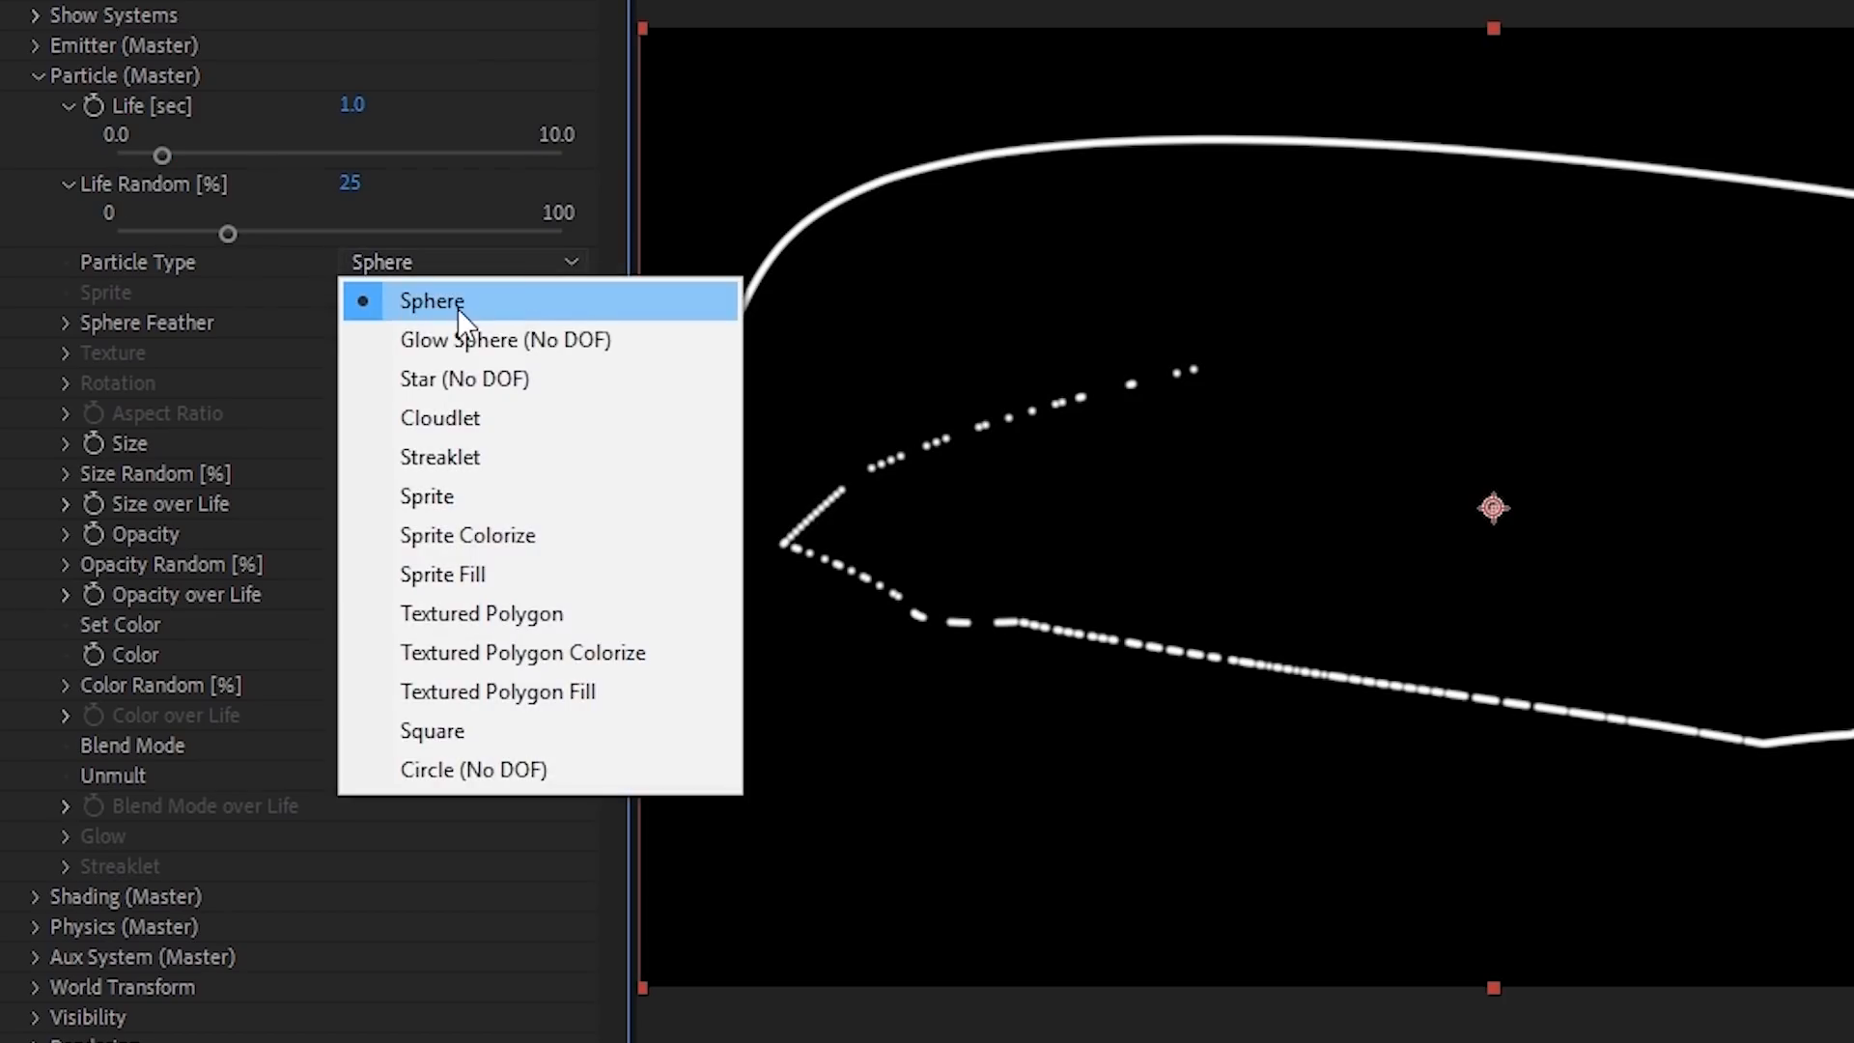
{"action": "left_click", "coordinate": [457, 309]}
{"action": "left_click", "coordinate": [422, 272]}
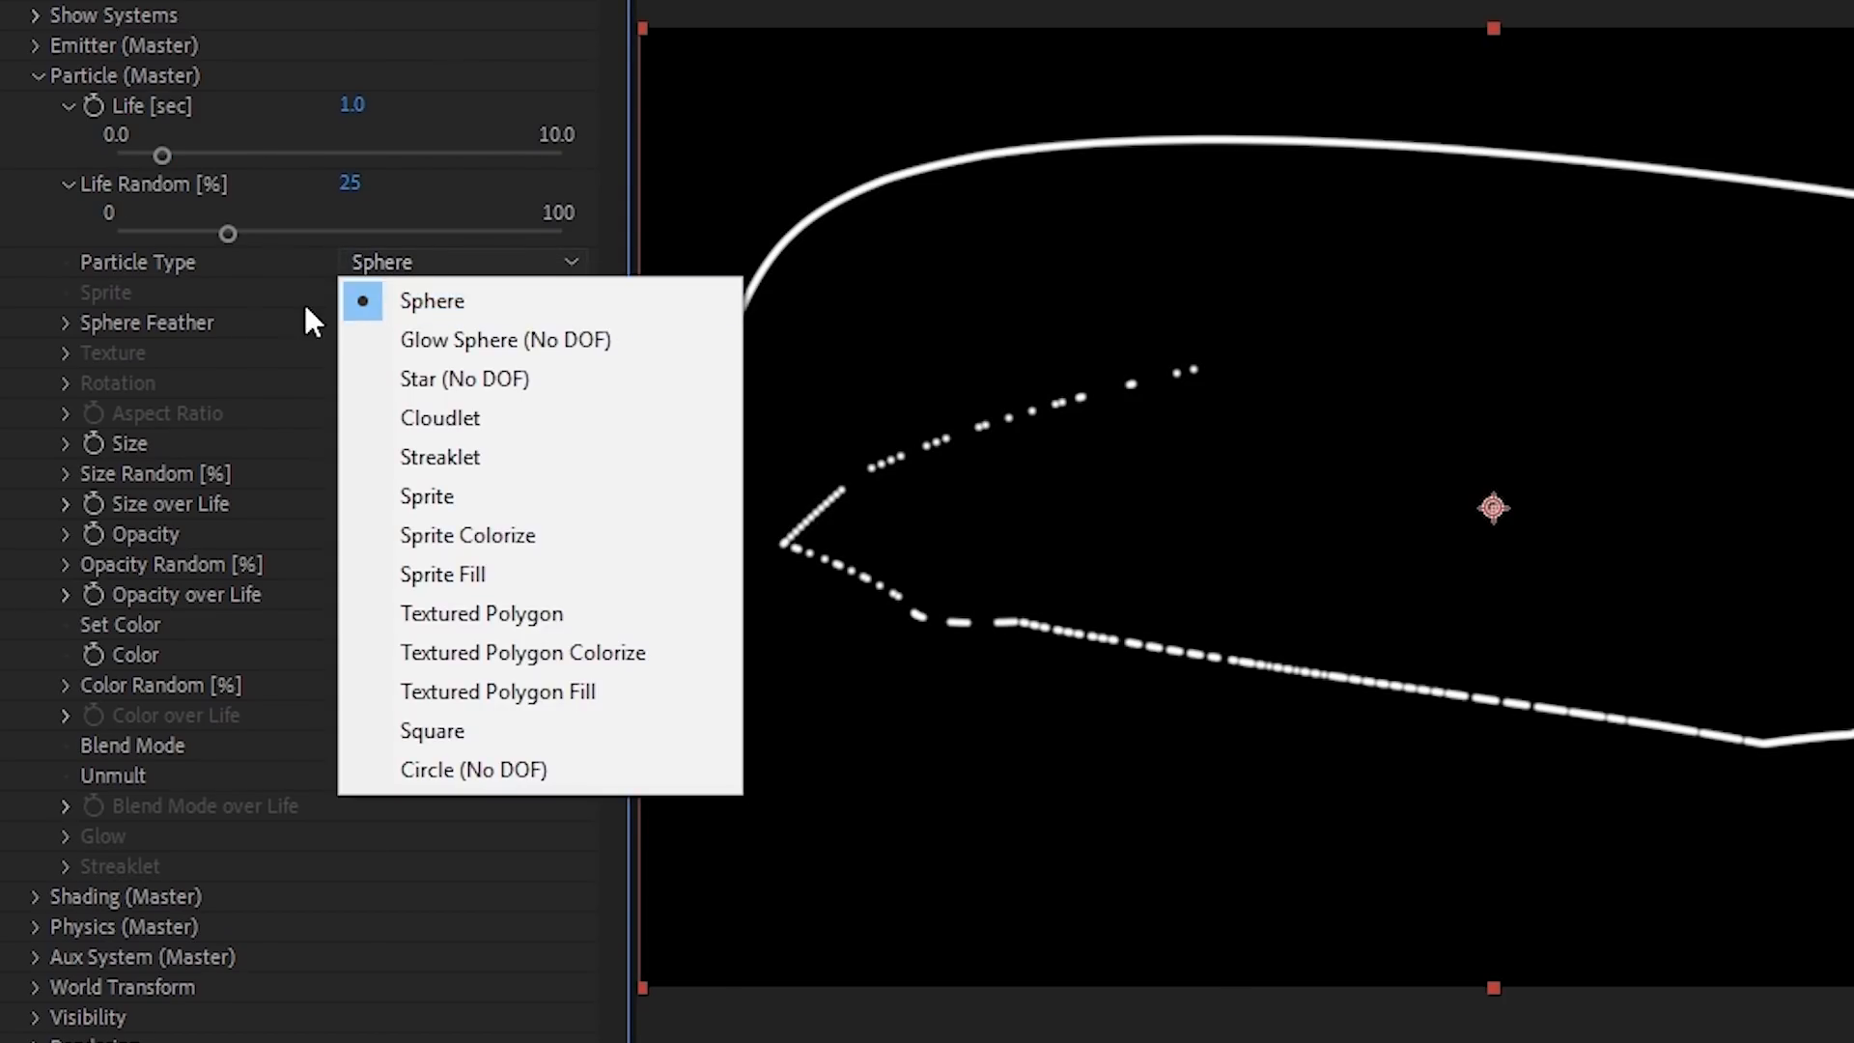
{"action": "left_click", "coordinate": [432, 300]}
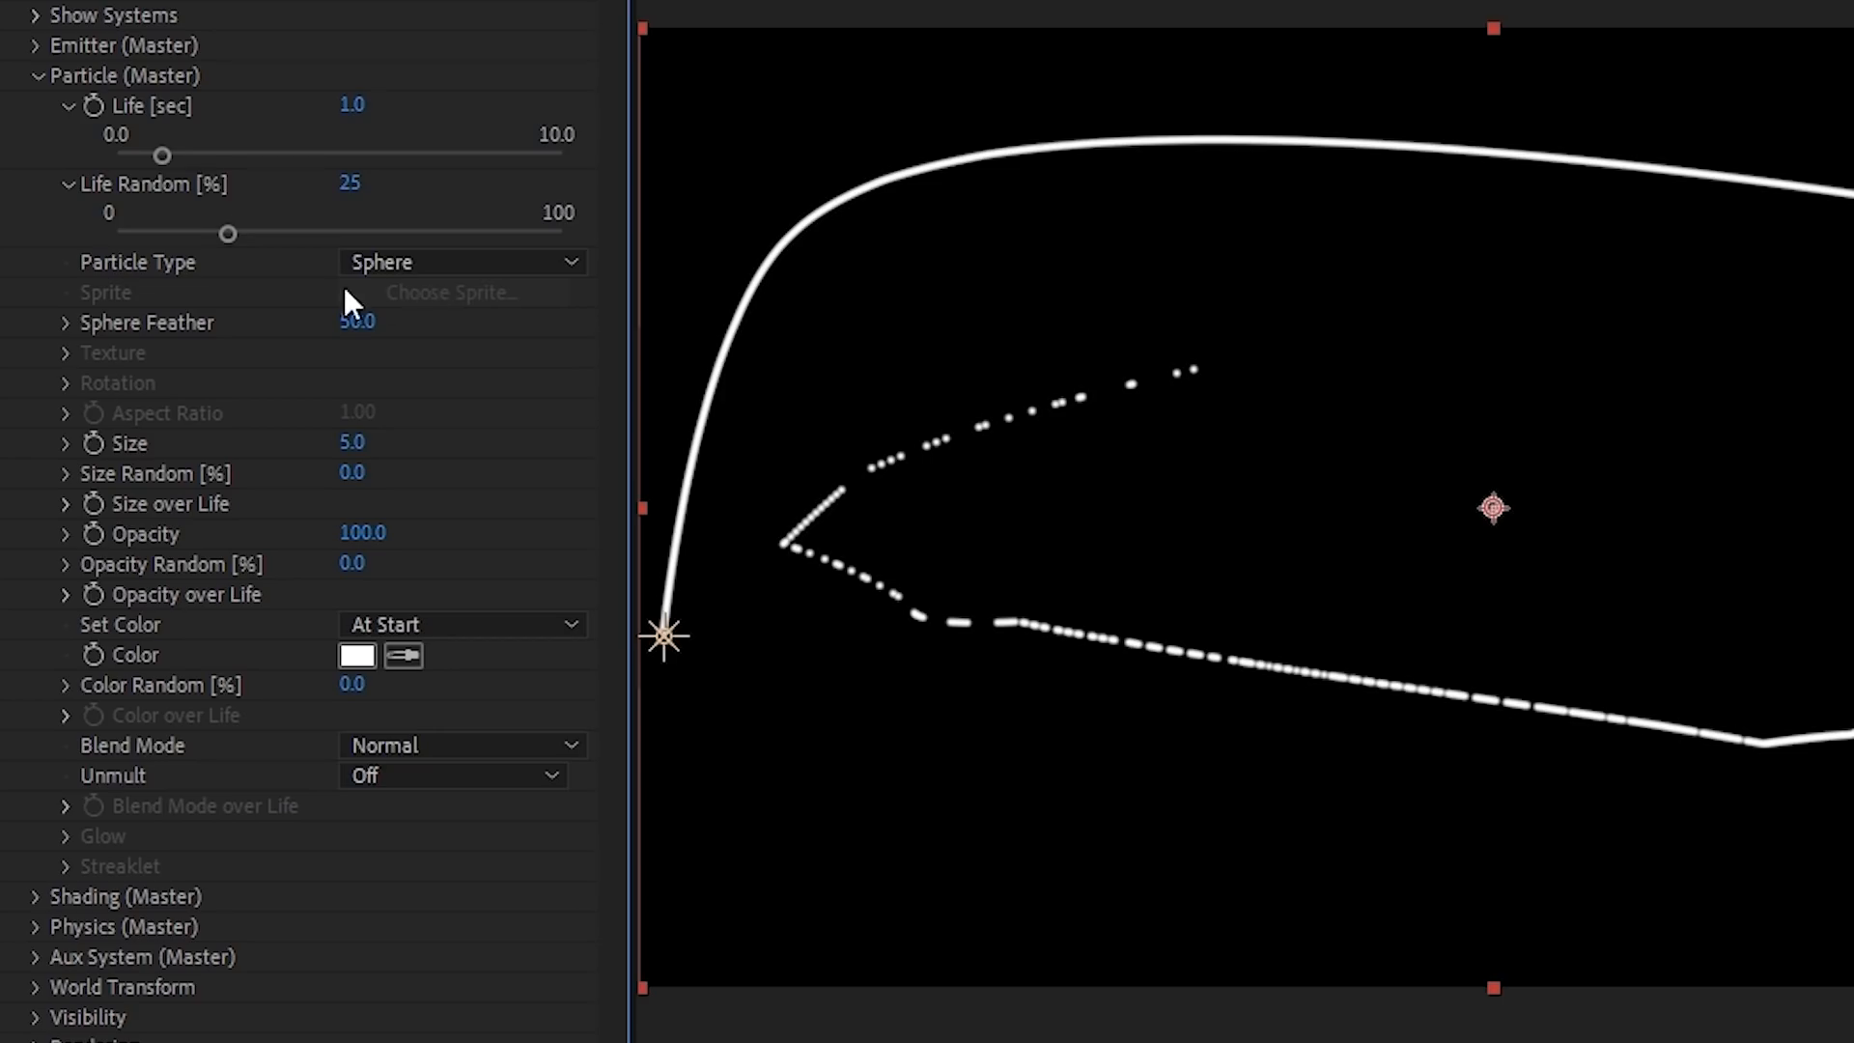
{"action": "left_click", "coordinate": [400, 270]}
{"action": "left_click", "coordinate": [398, 297]}
{"action": "left_click_drag", "start_coordinate": [349, 444], "coordinate": [449, 435]}
{"action": "left_click_drag", "start_coordinate": [360, 473], "coordinate": [467, 468]}
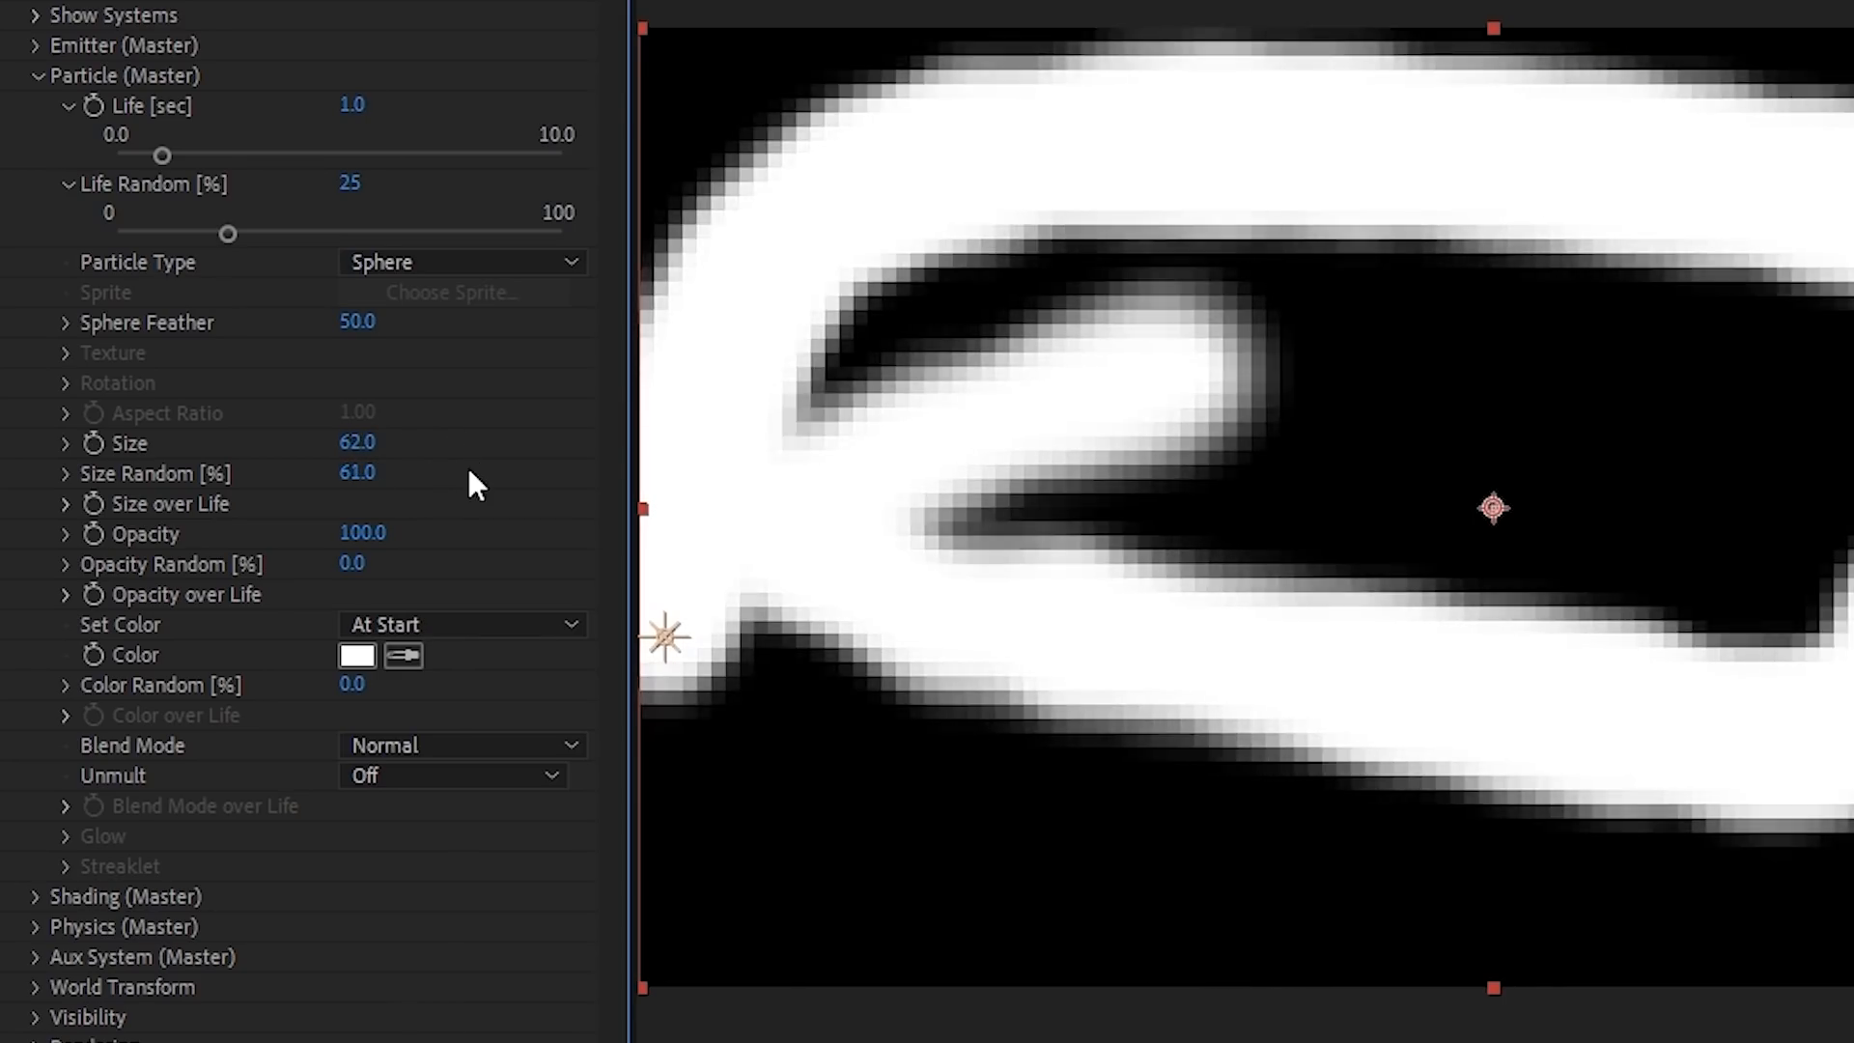
Step: Turn on Shadowlet for Main, set the shadowlet Opacity to 10 and choose its Placement
{"action": "left_click", "coordinate": [39, 75]}
{"action": "left_click", "coordinate": [34, 105]}
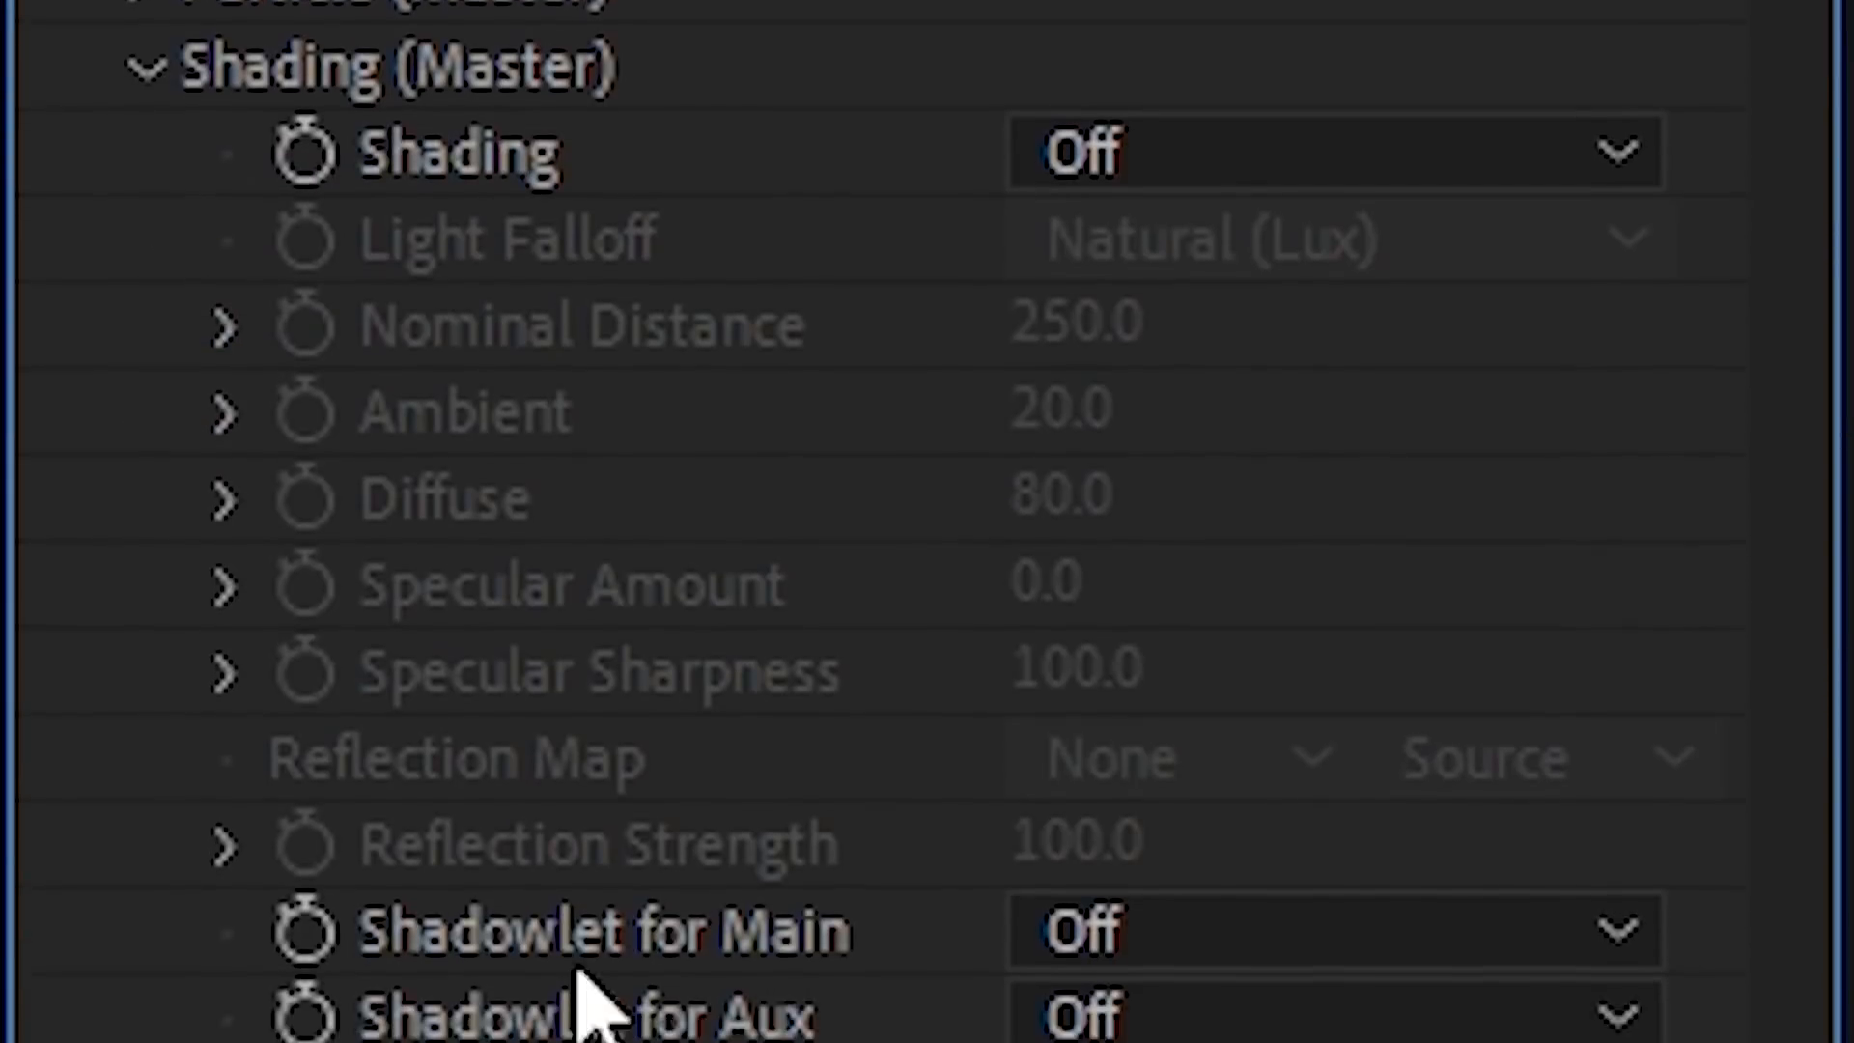
{"action": "left_click", "coordinate": [395, 409]}
{"action": "left_click", "coordinate": [1283, 960]}
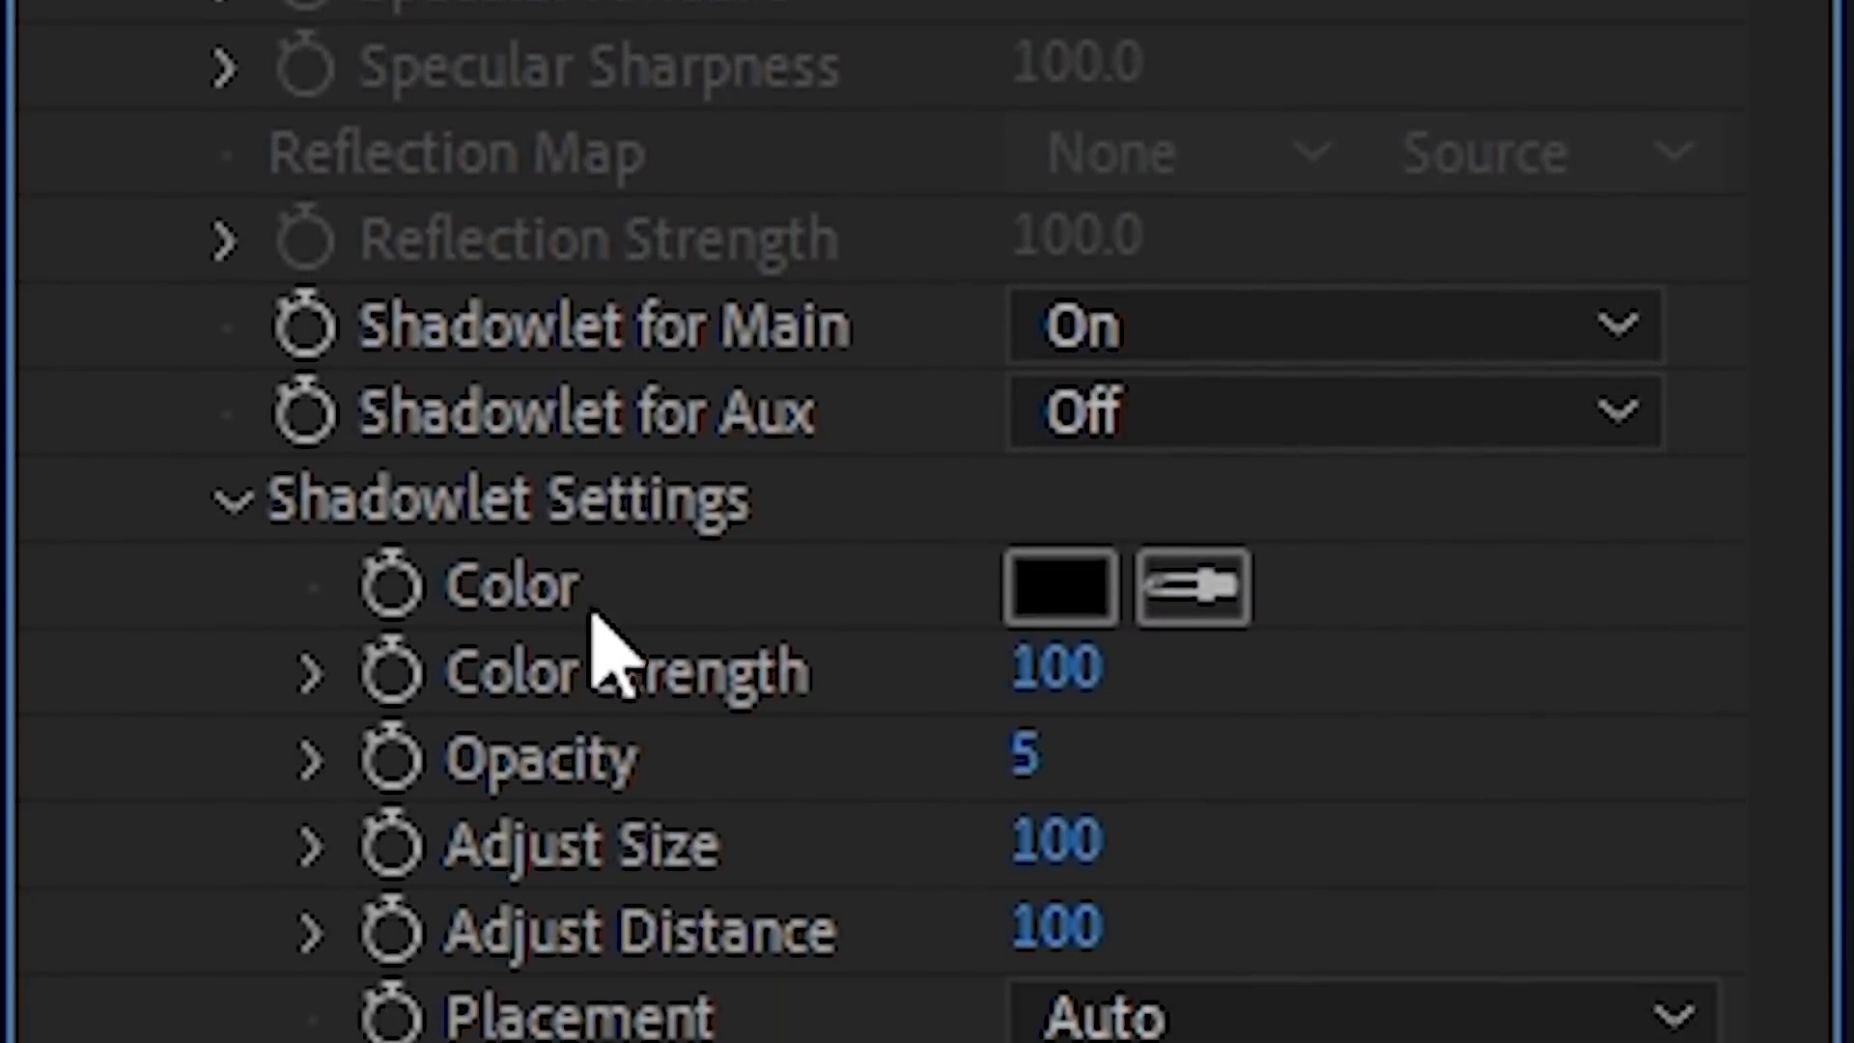
{"action": "left_click", "coordinate": [311, 761]}
{"action": "left_click_drag", "start_coordinate": [1052, 900], "coordinate": [1820, 898]}
{"action": "left_click", "coordinate": [318, 365]}
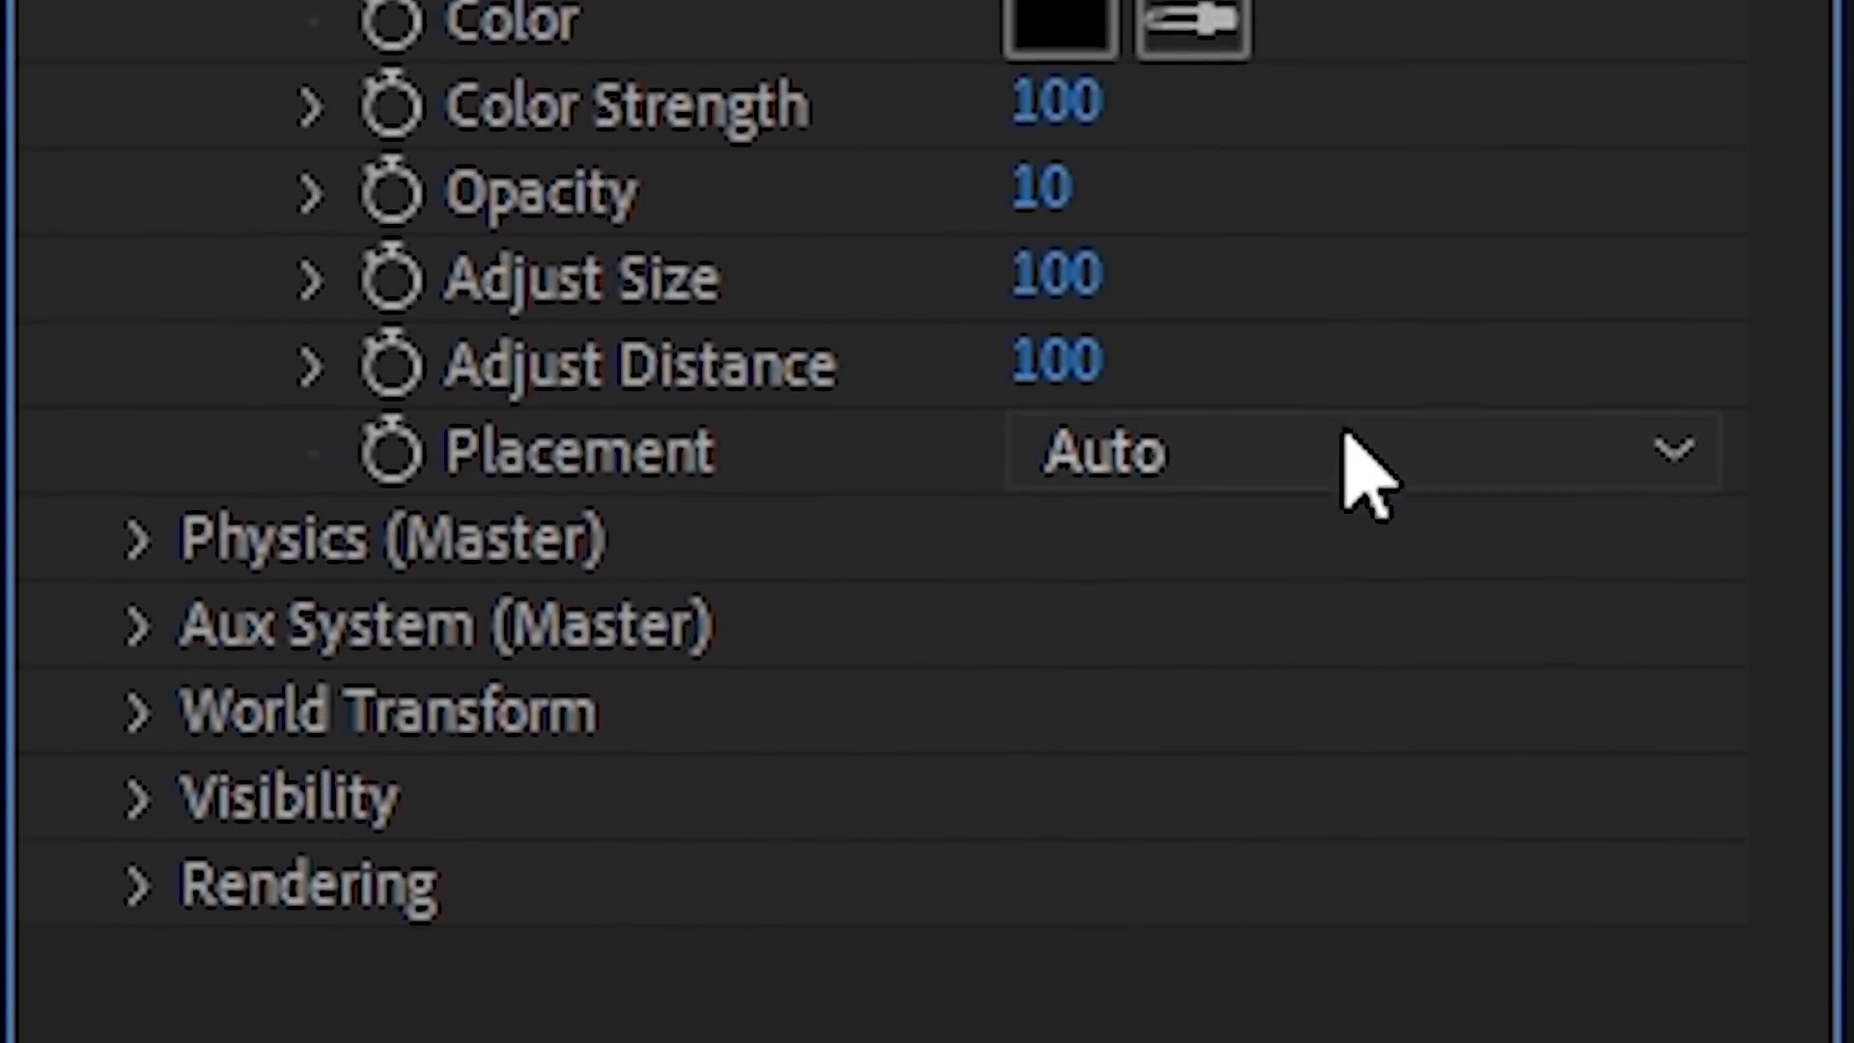
{"action": "left_click", "coordinate": [1338, 763]}
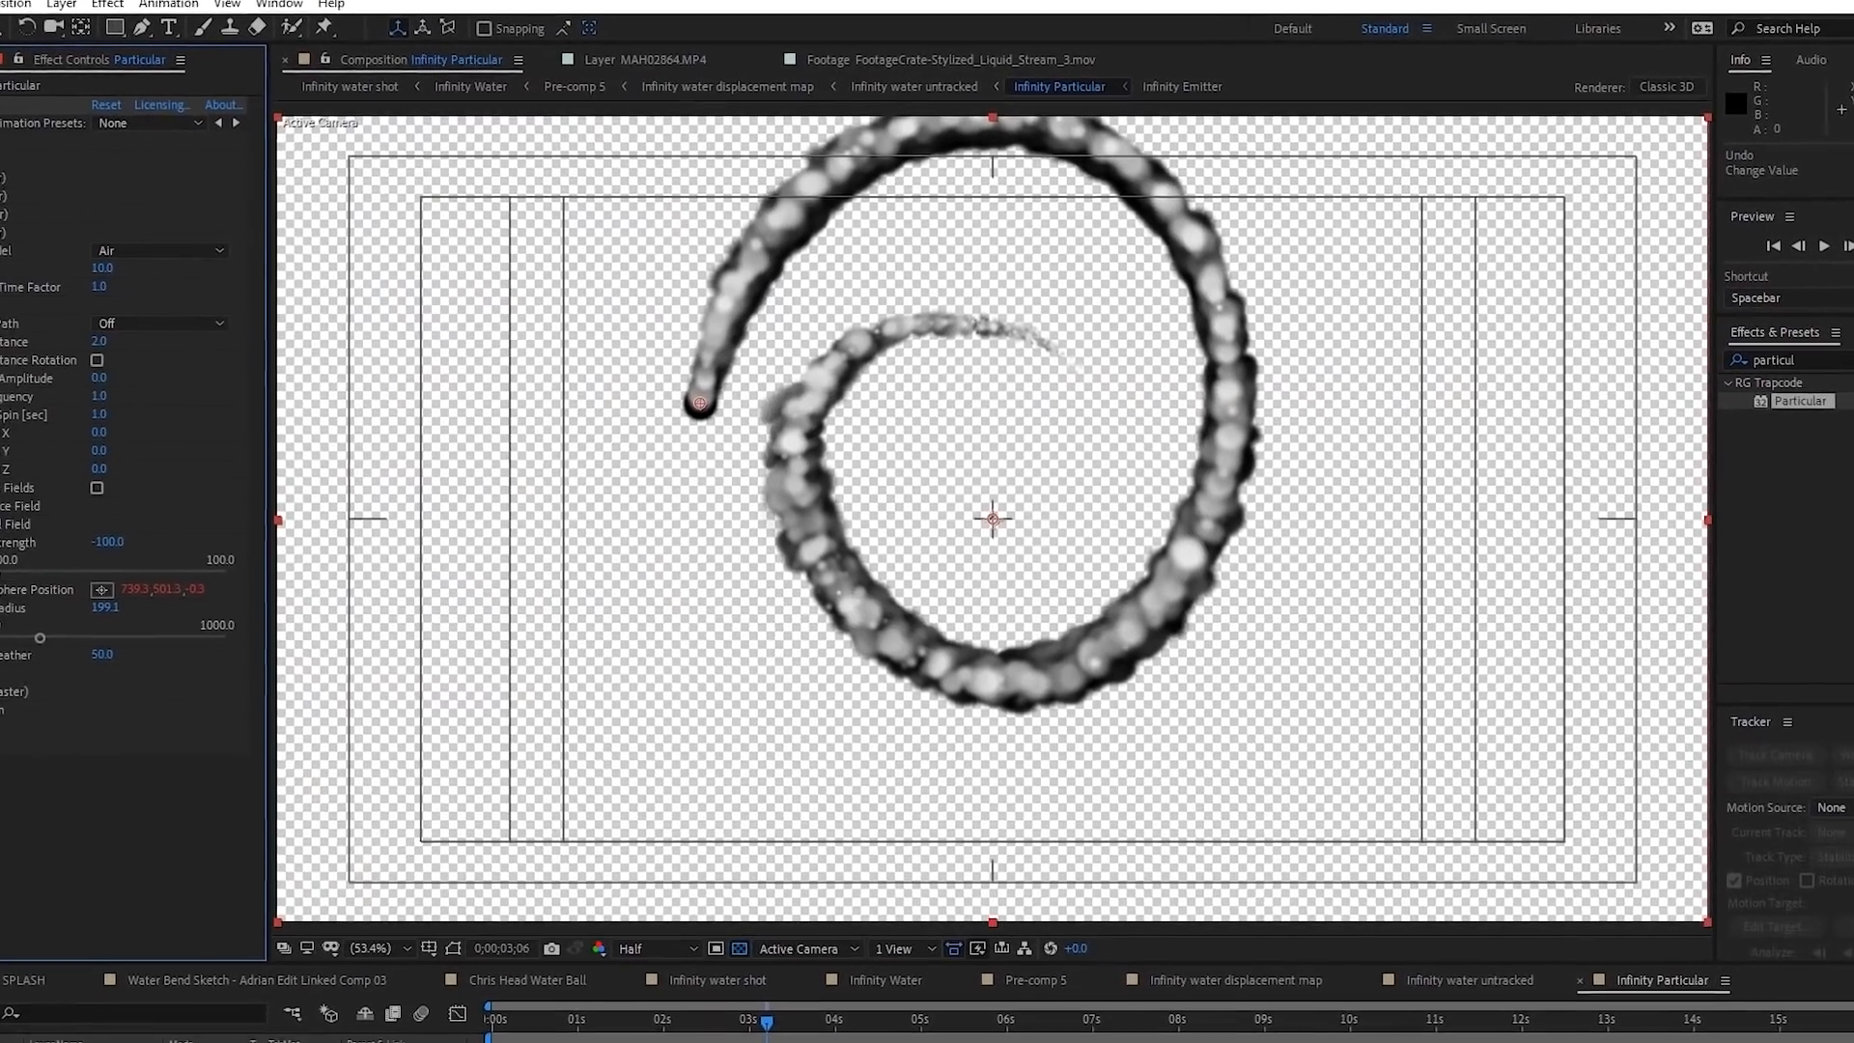
Step: Increase the particle physics field settings to give the spiral stream a thicker, more irregular and turbulent shape
{"action": "left_click", "coordinate": [2, 501]}
{"action": "mouse_move", "coordinate": [129, 534]}
{"action": "left_mouse_down"}
{"action": "mouse_move", "coordinate": [155, 532]}
{"action": "mouse_move", "coordinate": [129, 564]}
{"action": "left_mouse_up"}
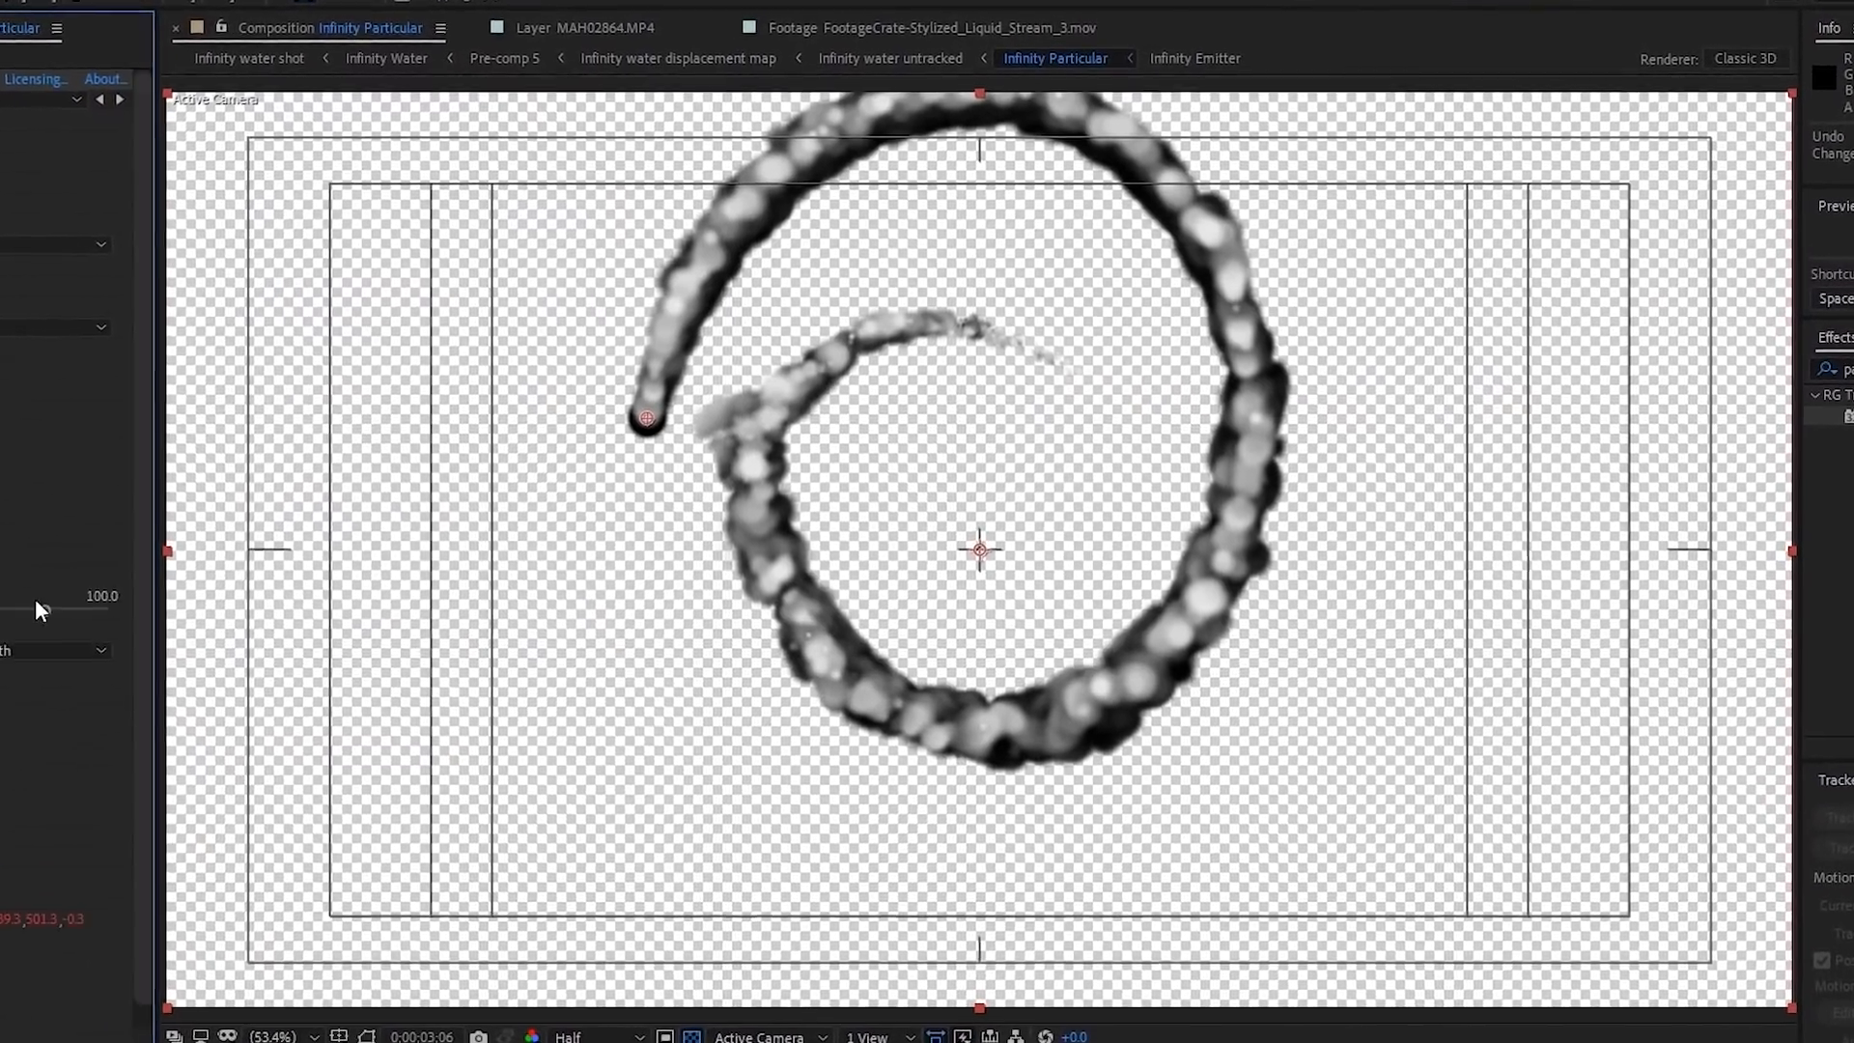
{"action": "left_click_drag", "start_coordinate": [43, 609], "coordinate": [104, 611]}
{"action": "left_click_drag", "start_coordinate": [3, 577], "coordinate": [120, 576]}
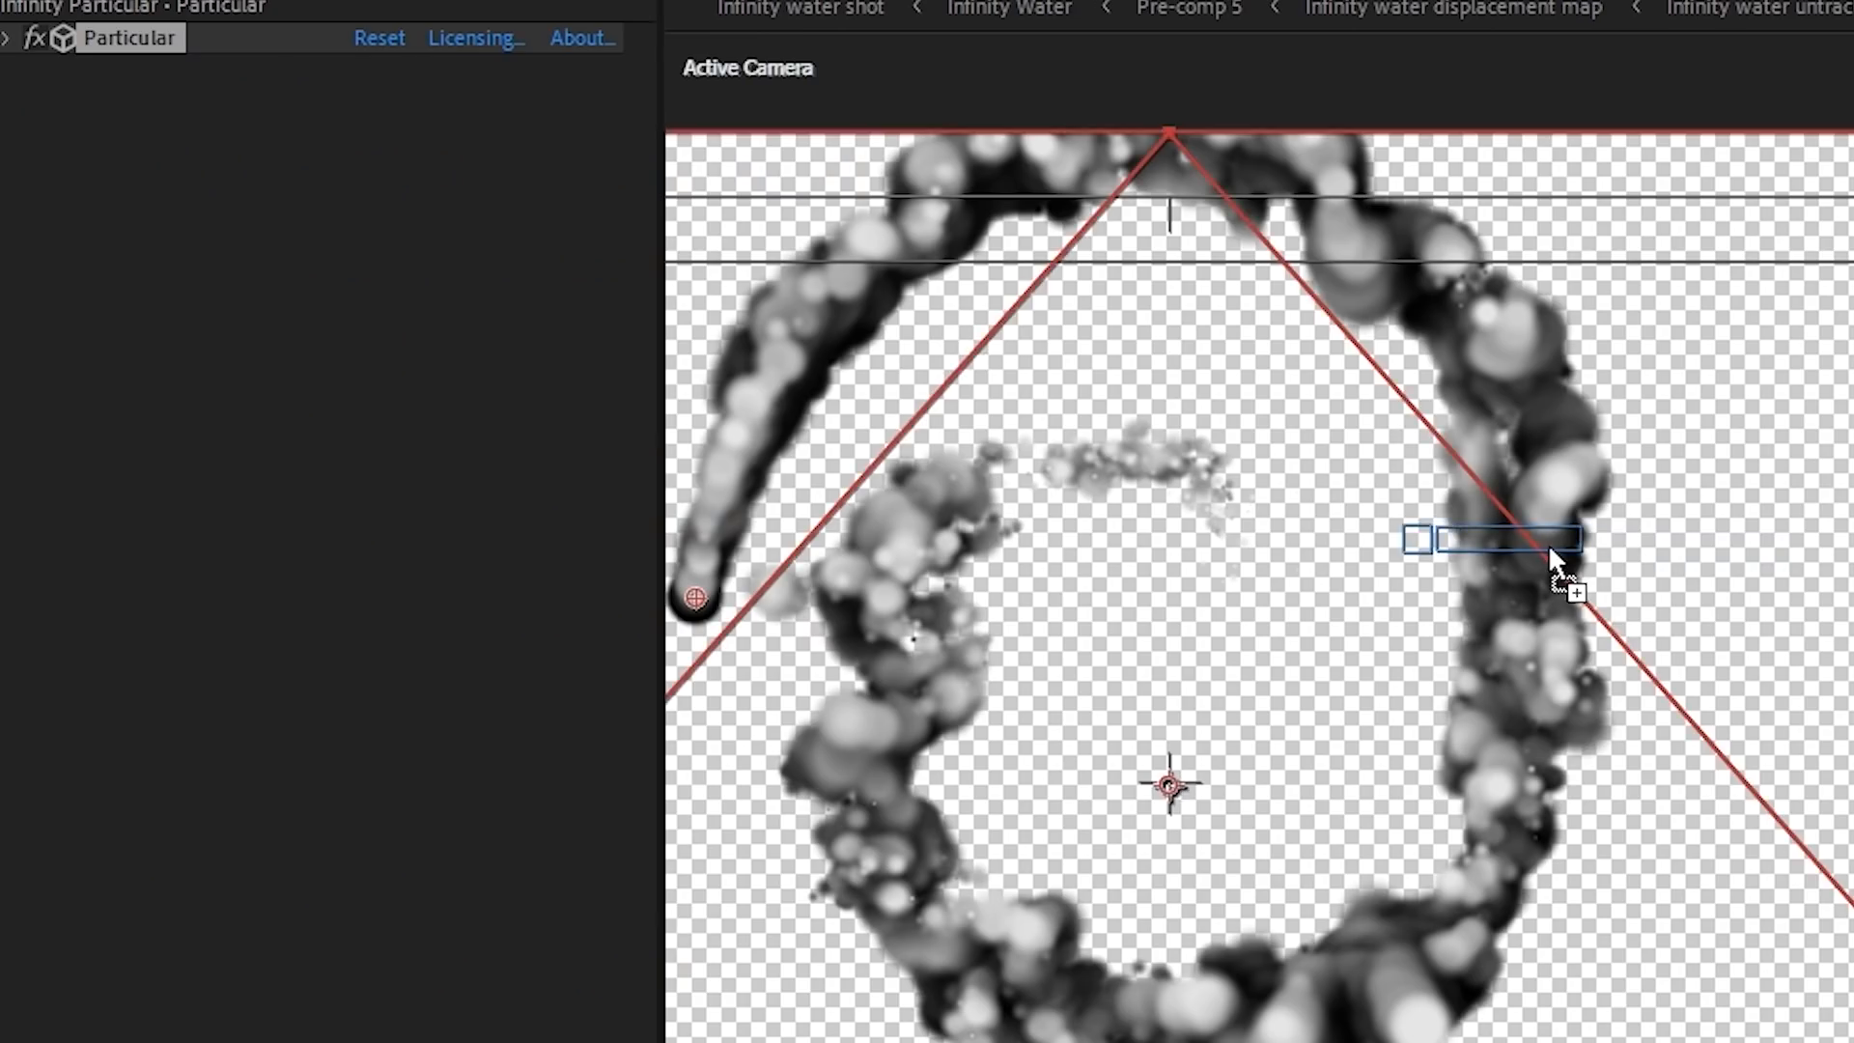
Step: Apply CC Glass to the particle stream
{"action": "left_click_drag", "start_coordinate": [1549, 543], "coordinate": [1544, 547]}
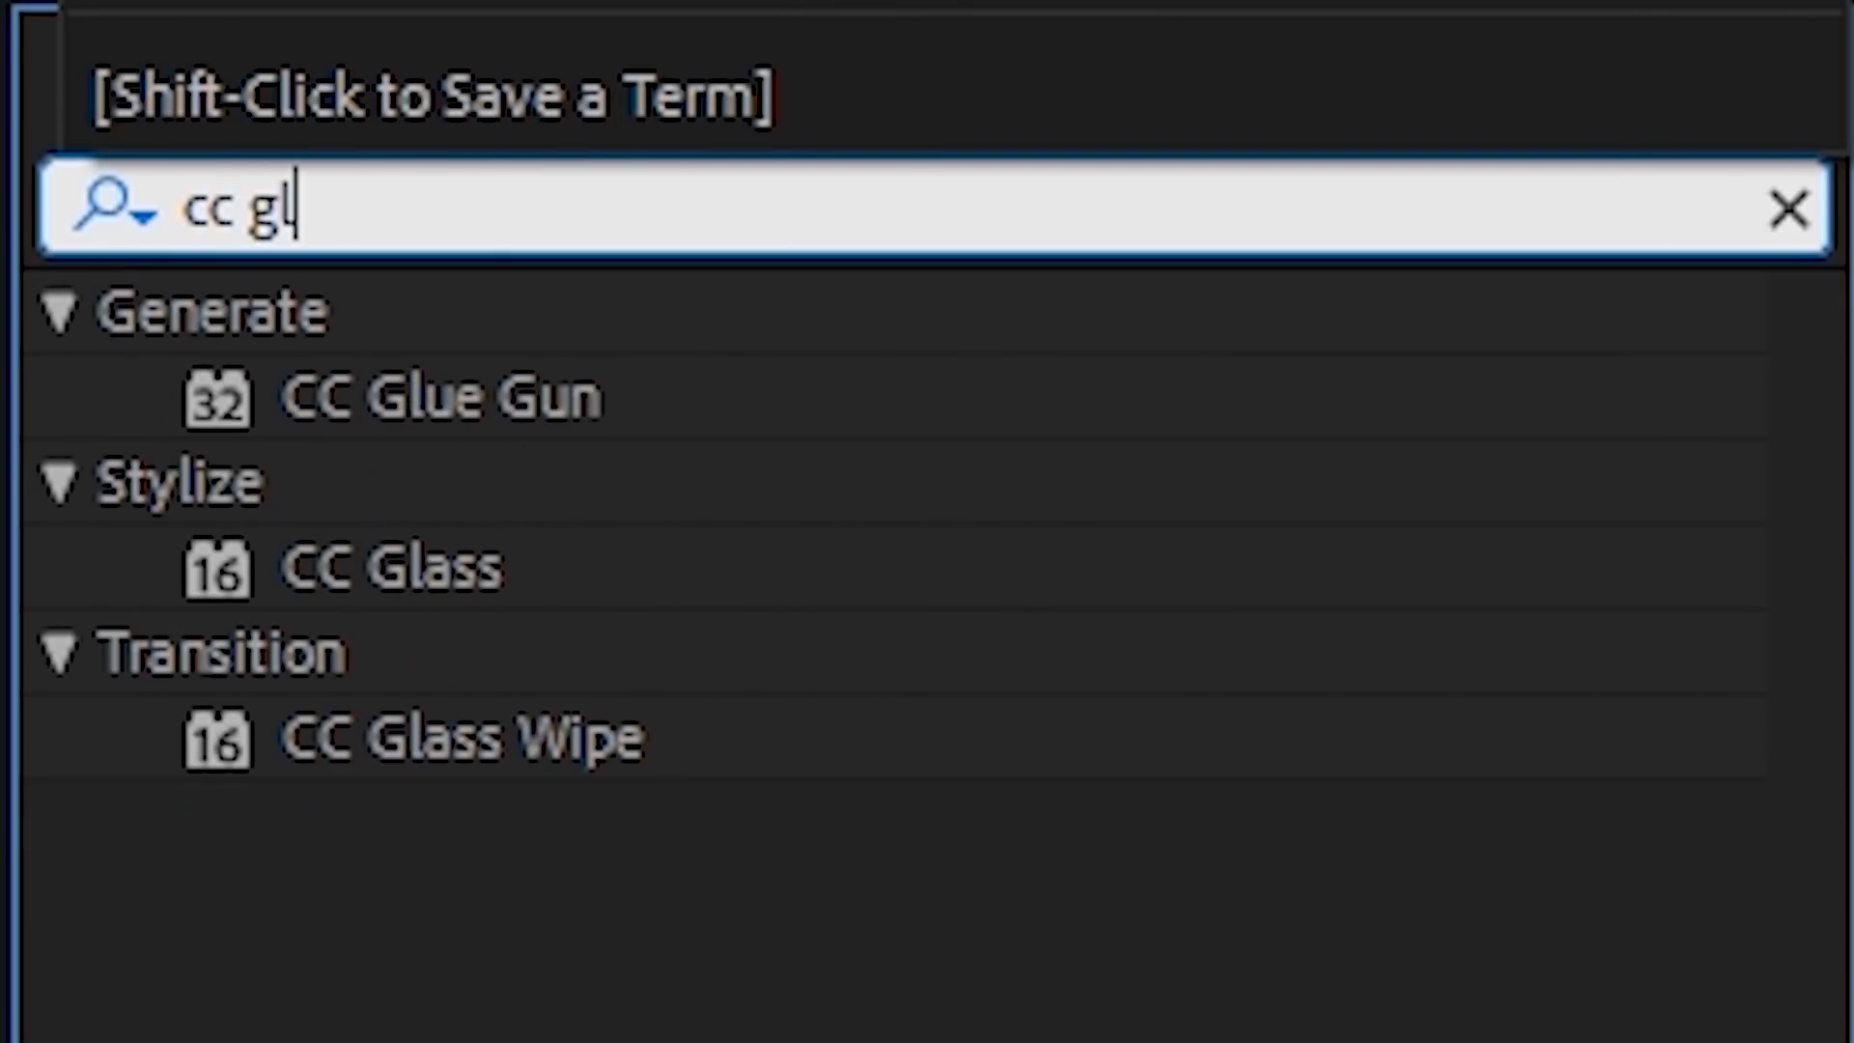
{"action": "left_click", "coordinate": [437, 591]}
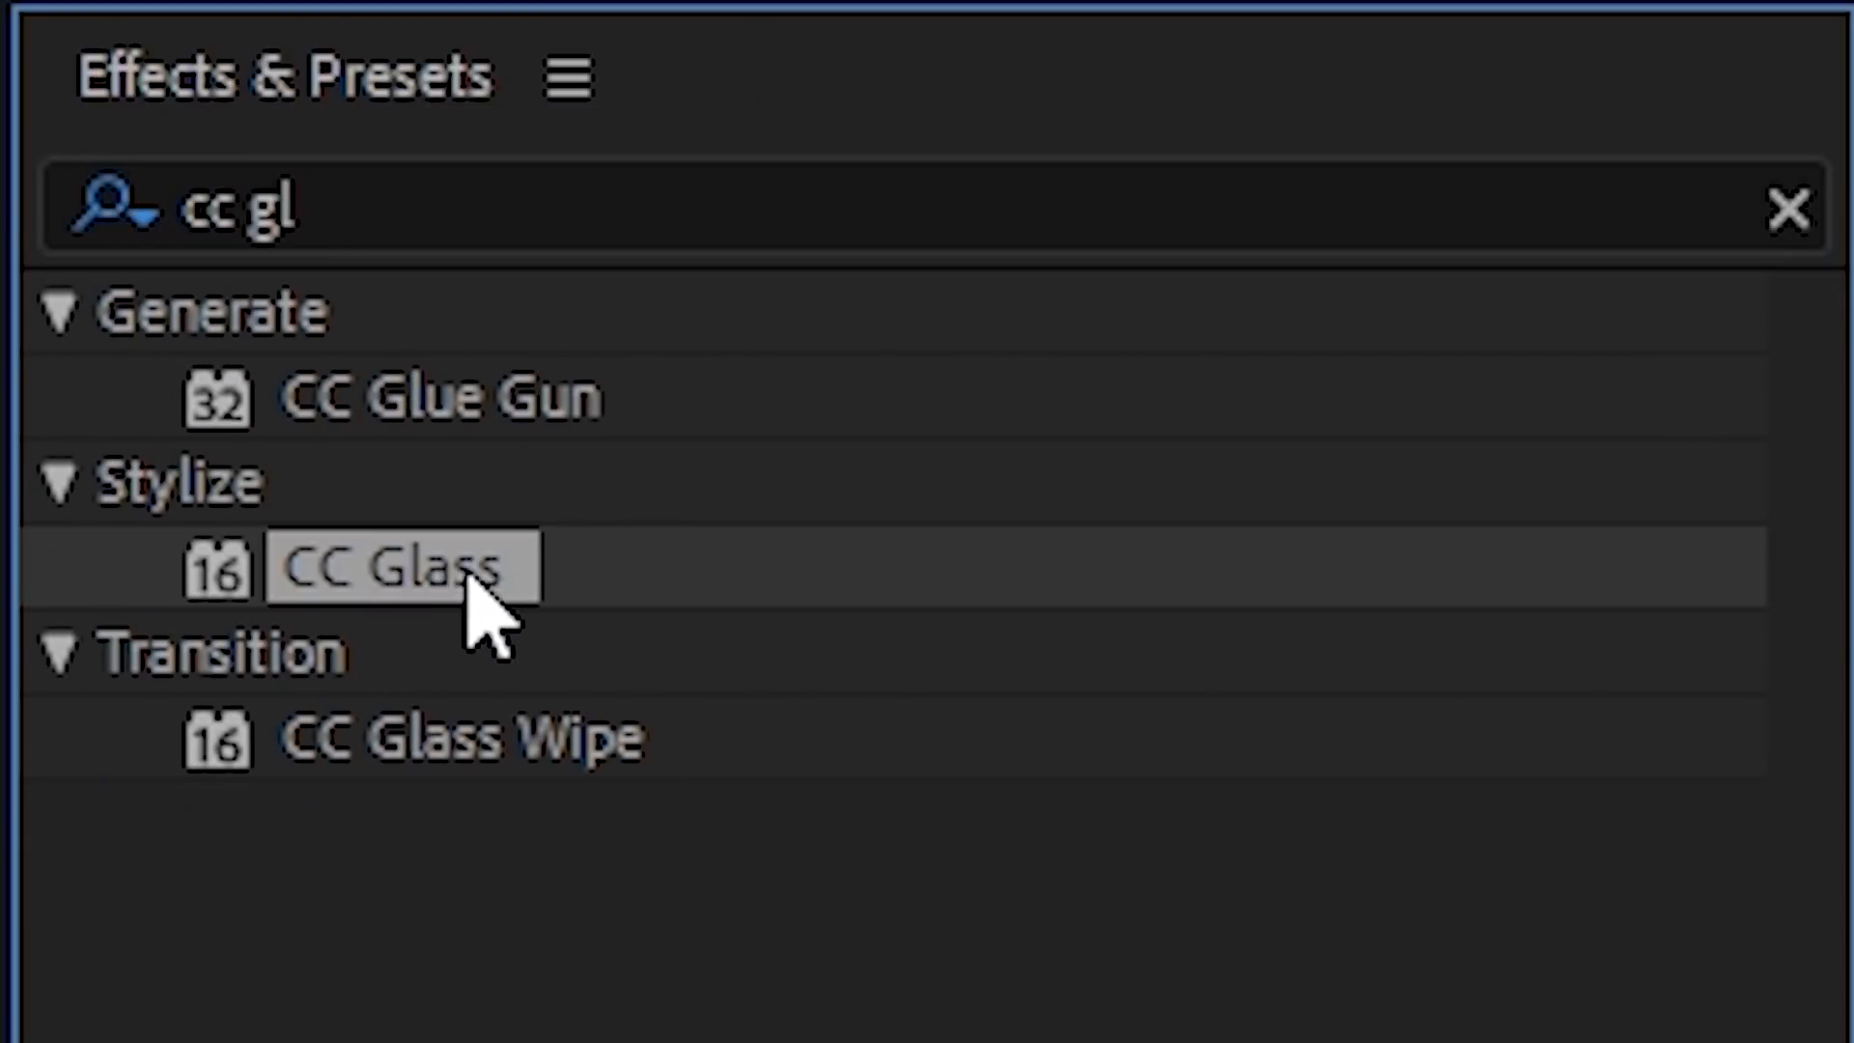
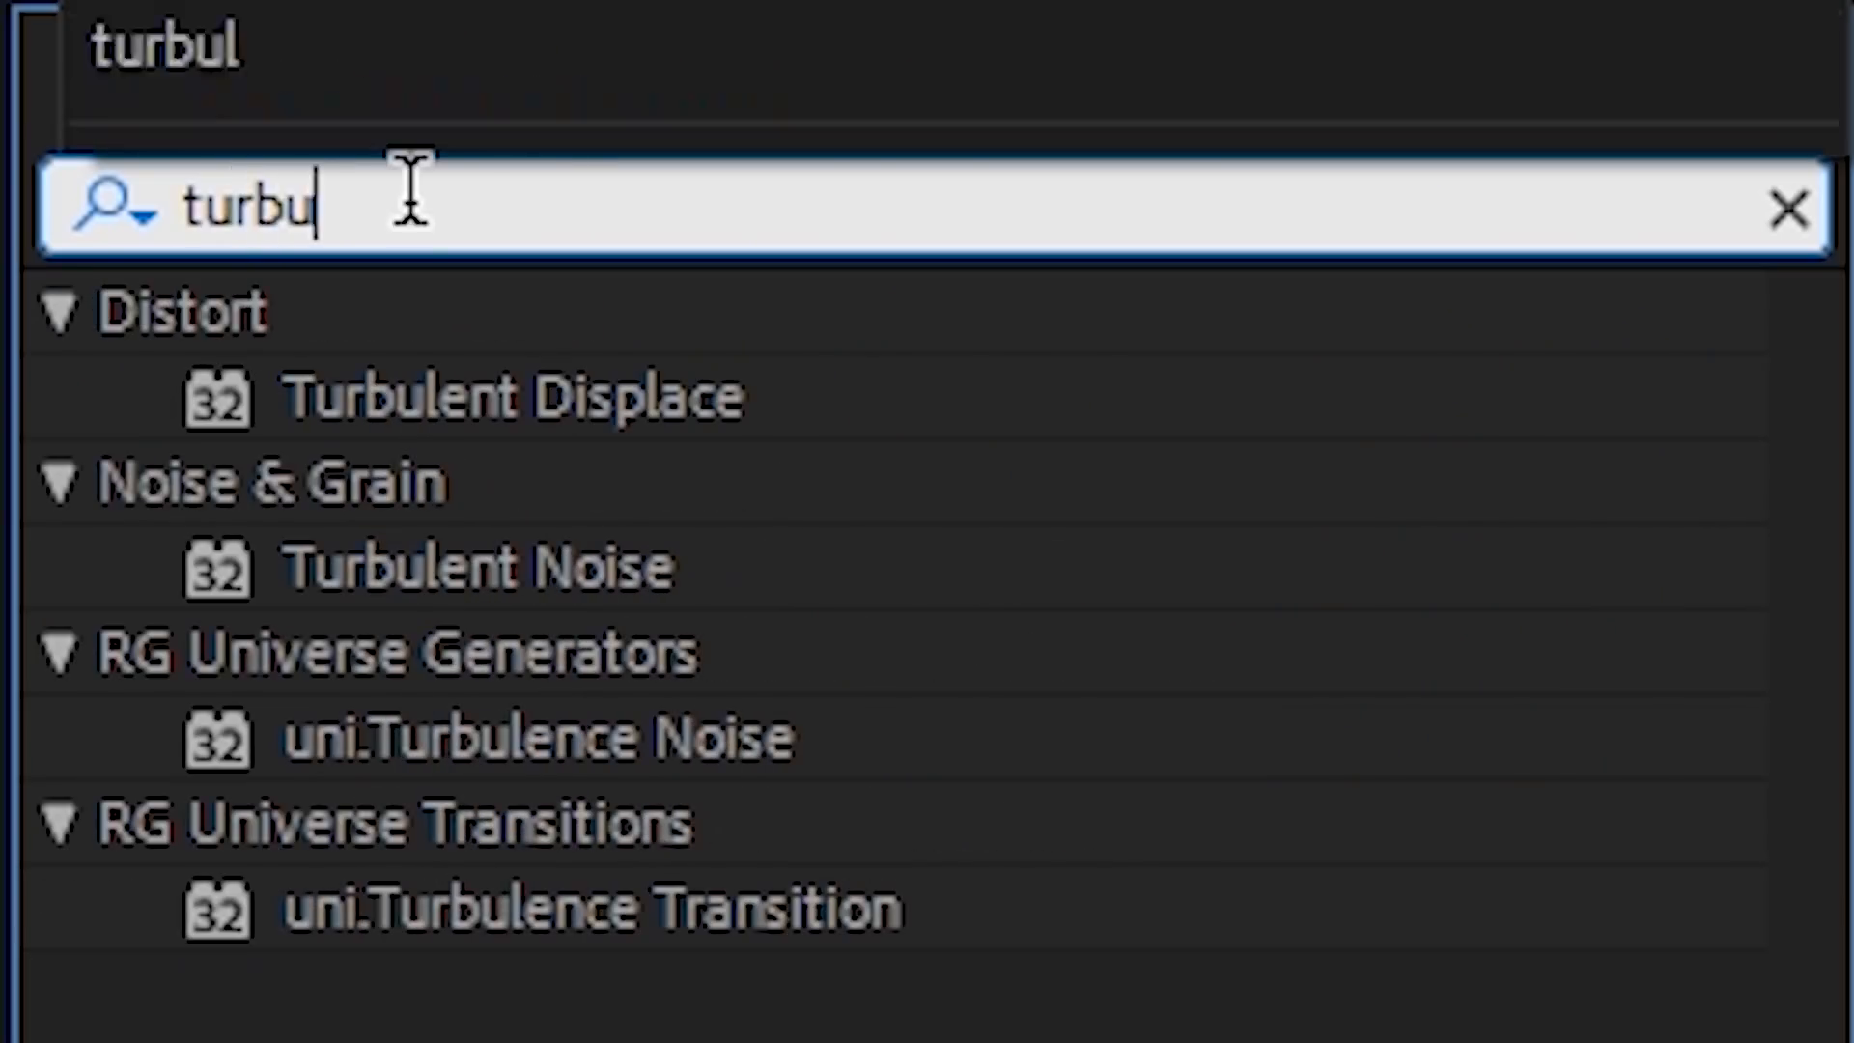
Step: Apply Turbulent Displace to the adjustment layer over the footage, with Amount 100 and Size about 133
{"action": "type", "text": "l"}
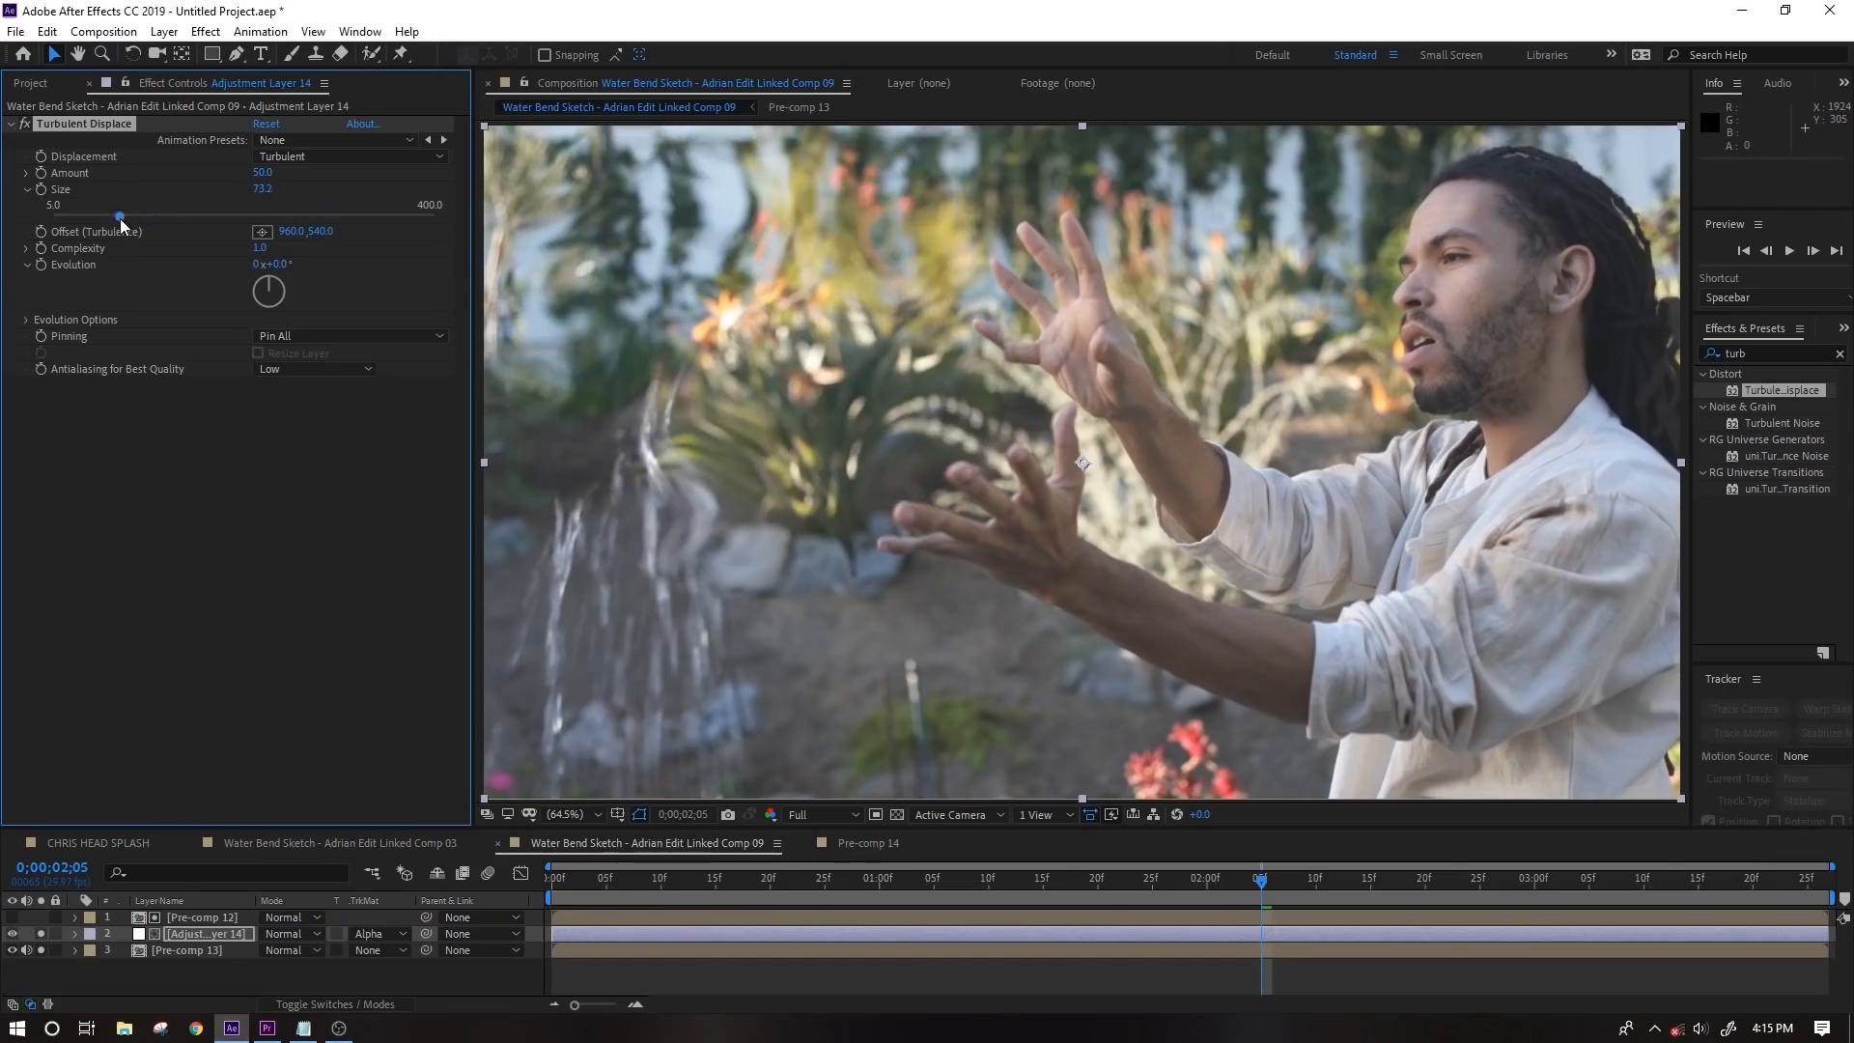
{"action": "left_click_drag", "start_coordinate": [97, 210], "coordinate": [453, 214]}
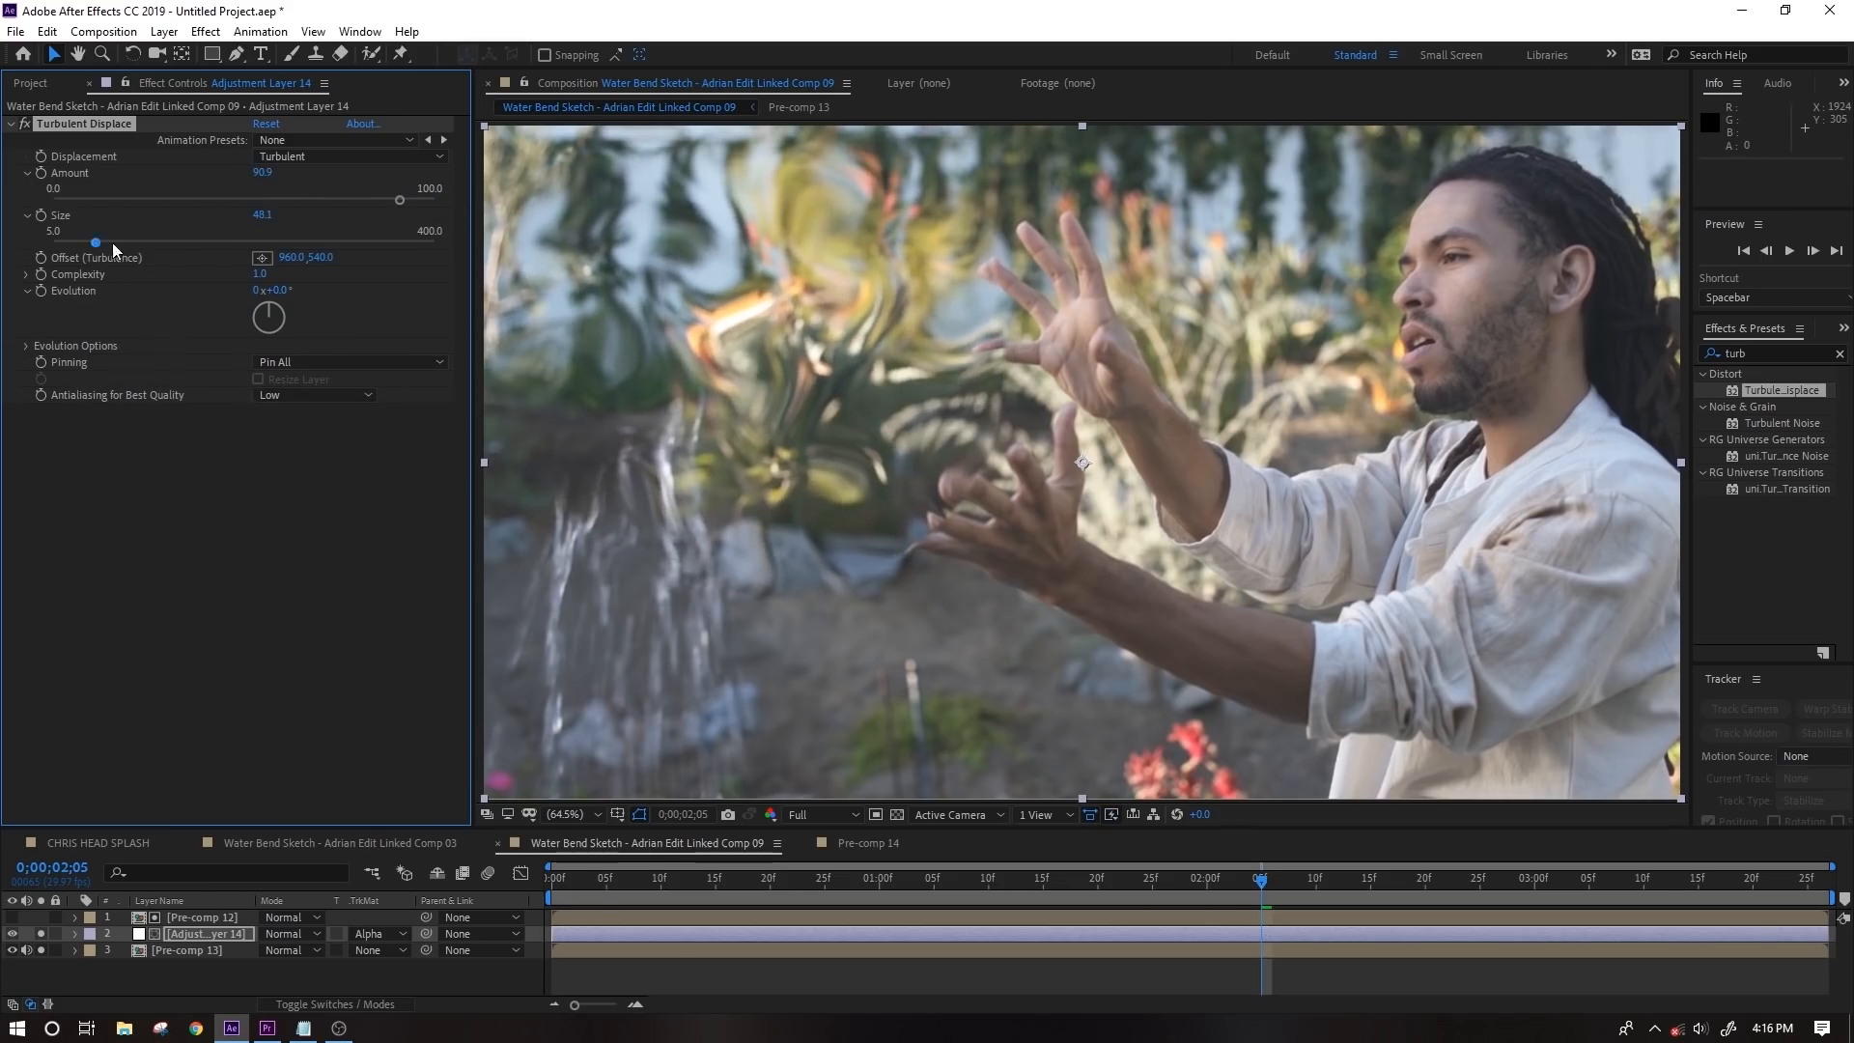
{"action": "left_click_drag", "start_coordinate": [112, 242], "coordinate": [178, 254]}
Step: Try the Twist displacement type on the Turbulent Displace effect and switch back to Turbulent
{"action": "left_click", "coordinate": [319, 156]}
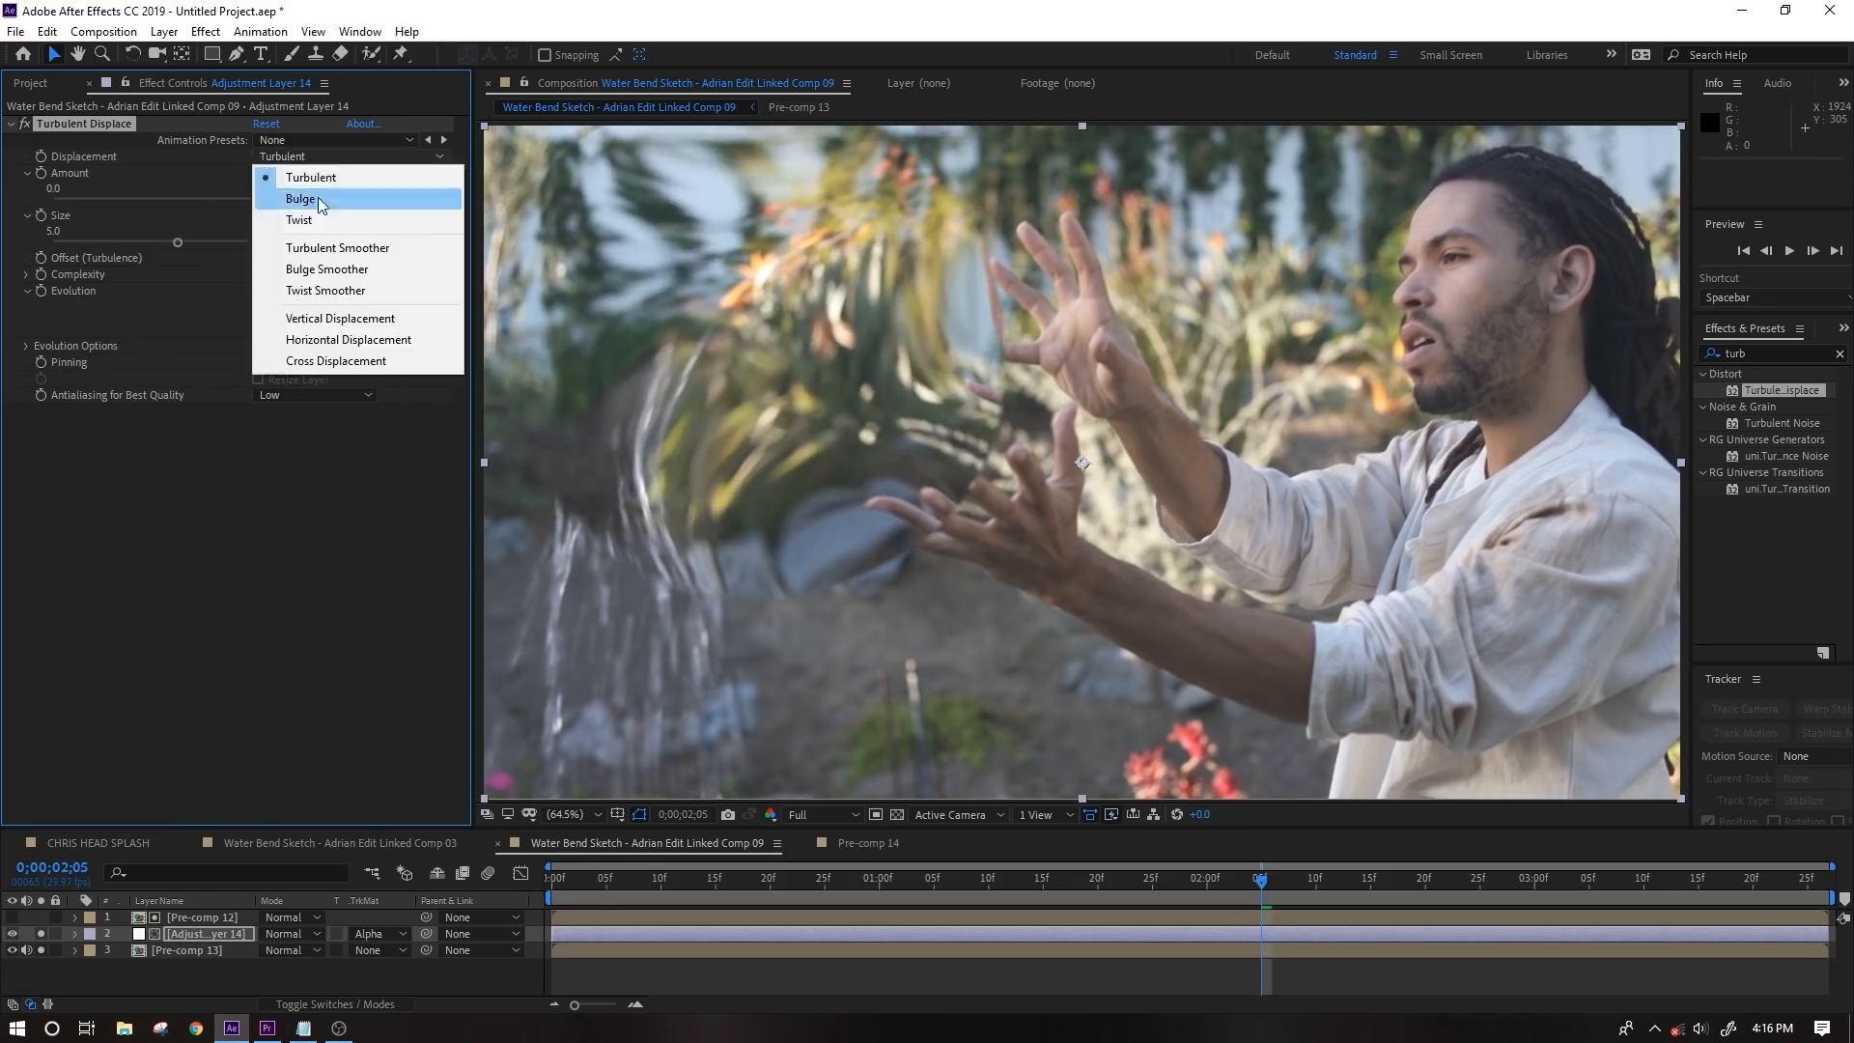
{"action": "left_click", "coordinate": [319, 219]}
{"action": "left_click", "coordinate": [319, 156]}
{"action": "left_click", "coordinate": [309, 176]}
Step: Set the turbulence offset to 960, 554 and preview the distortion from the start of the composition
{"action": "mouse_move", "coordinate": [319, 258]}
{"action": "left_mouse_down"}
{"action": "mouse_move", "coordinate": [222, 277]}
{"action": "mouse_move", "coordinate": [812, 302]}
{"action": "mouse_move", "coordinate": [332, 280]}
{"action": "left_mouse_up"}
{"action": "left_click_drag", "start_coordinate": [923, 879], "coordinate": [550, 884]}
{"action": "key", "text": "space"}
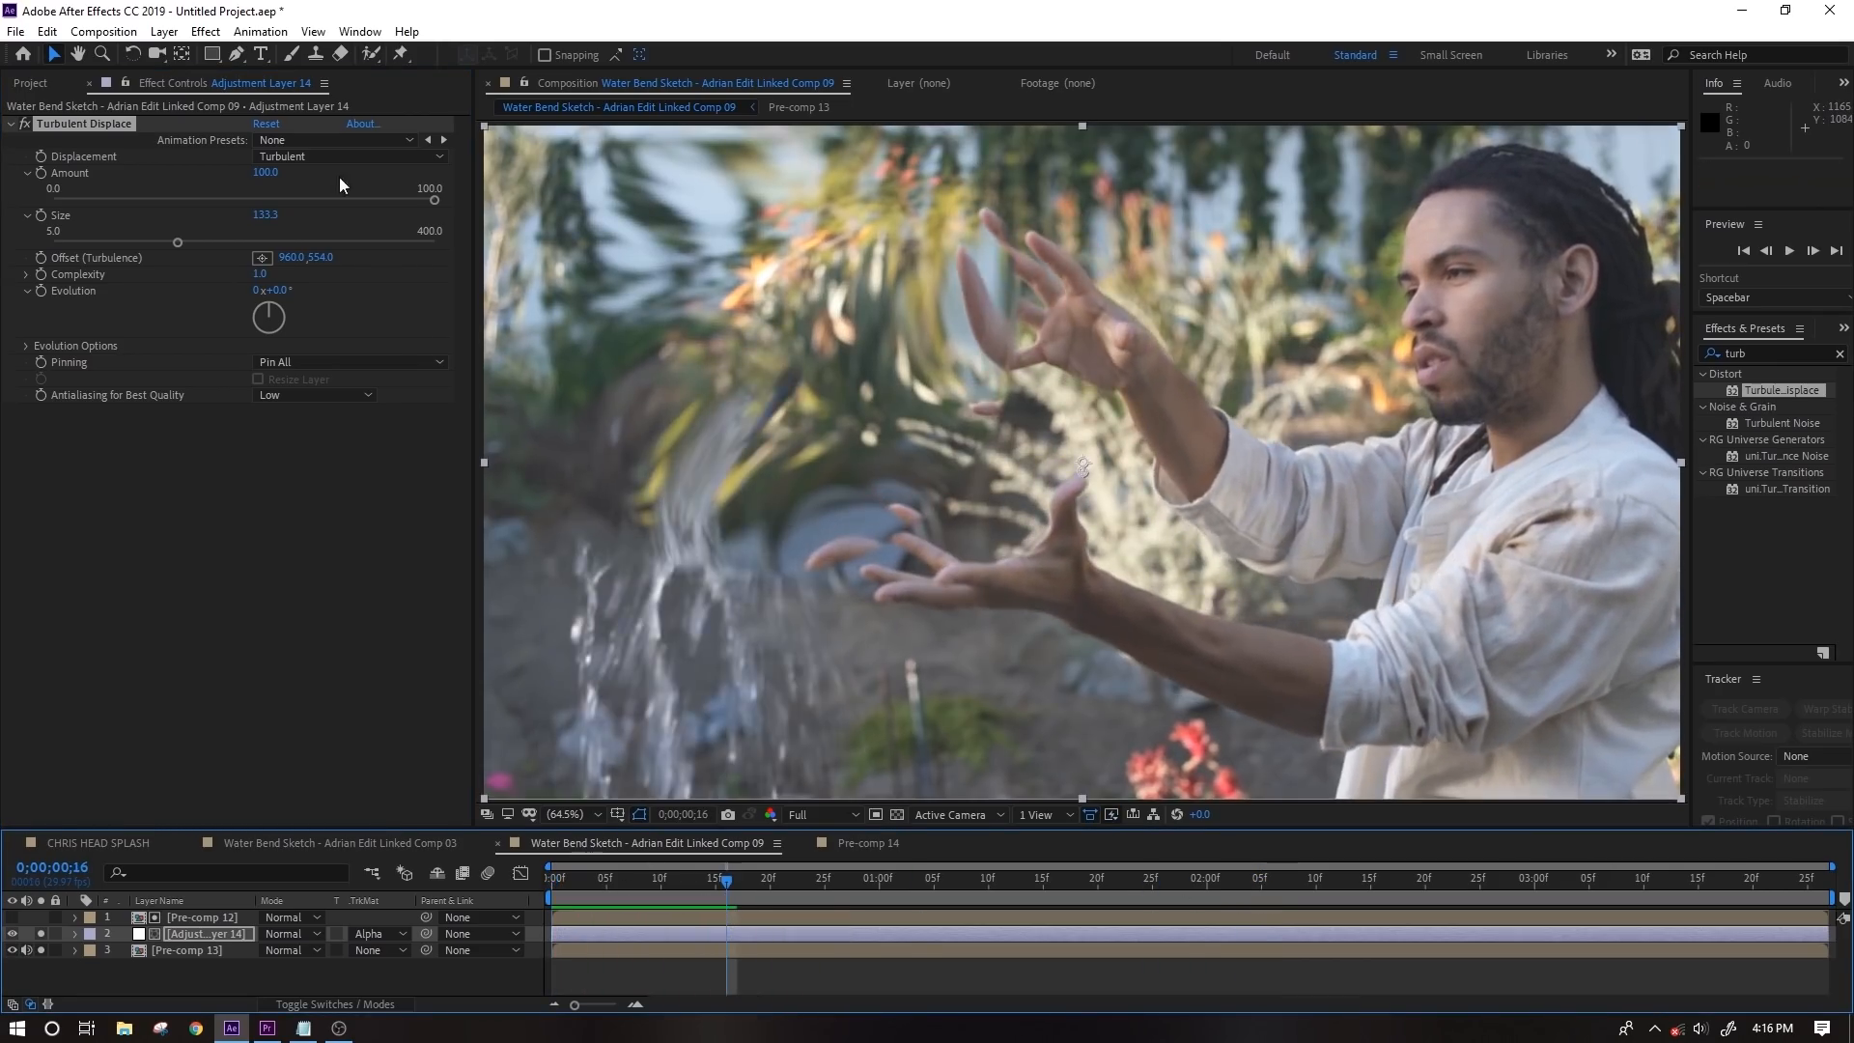
Step: Add Fast Box Blur to the adjustment layer with a Blur Radius of about 7.4 and Repeat Edge Pixels enabled
{"action": "type", "text": "fast b"}
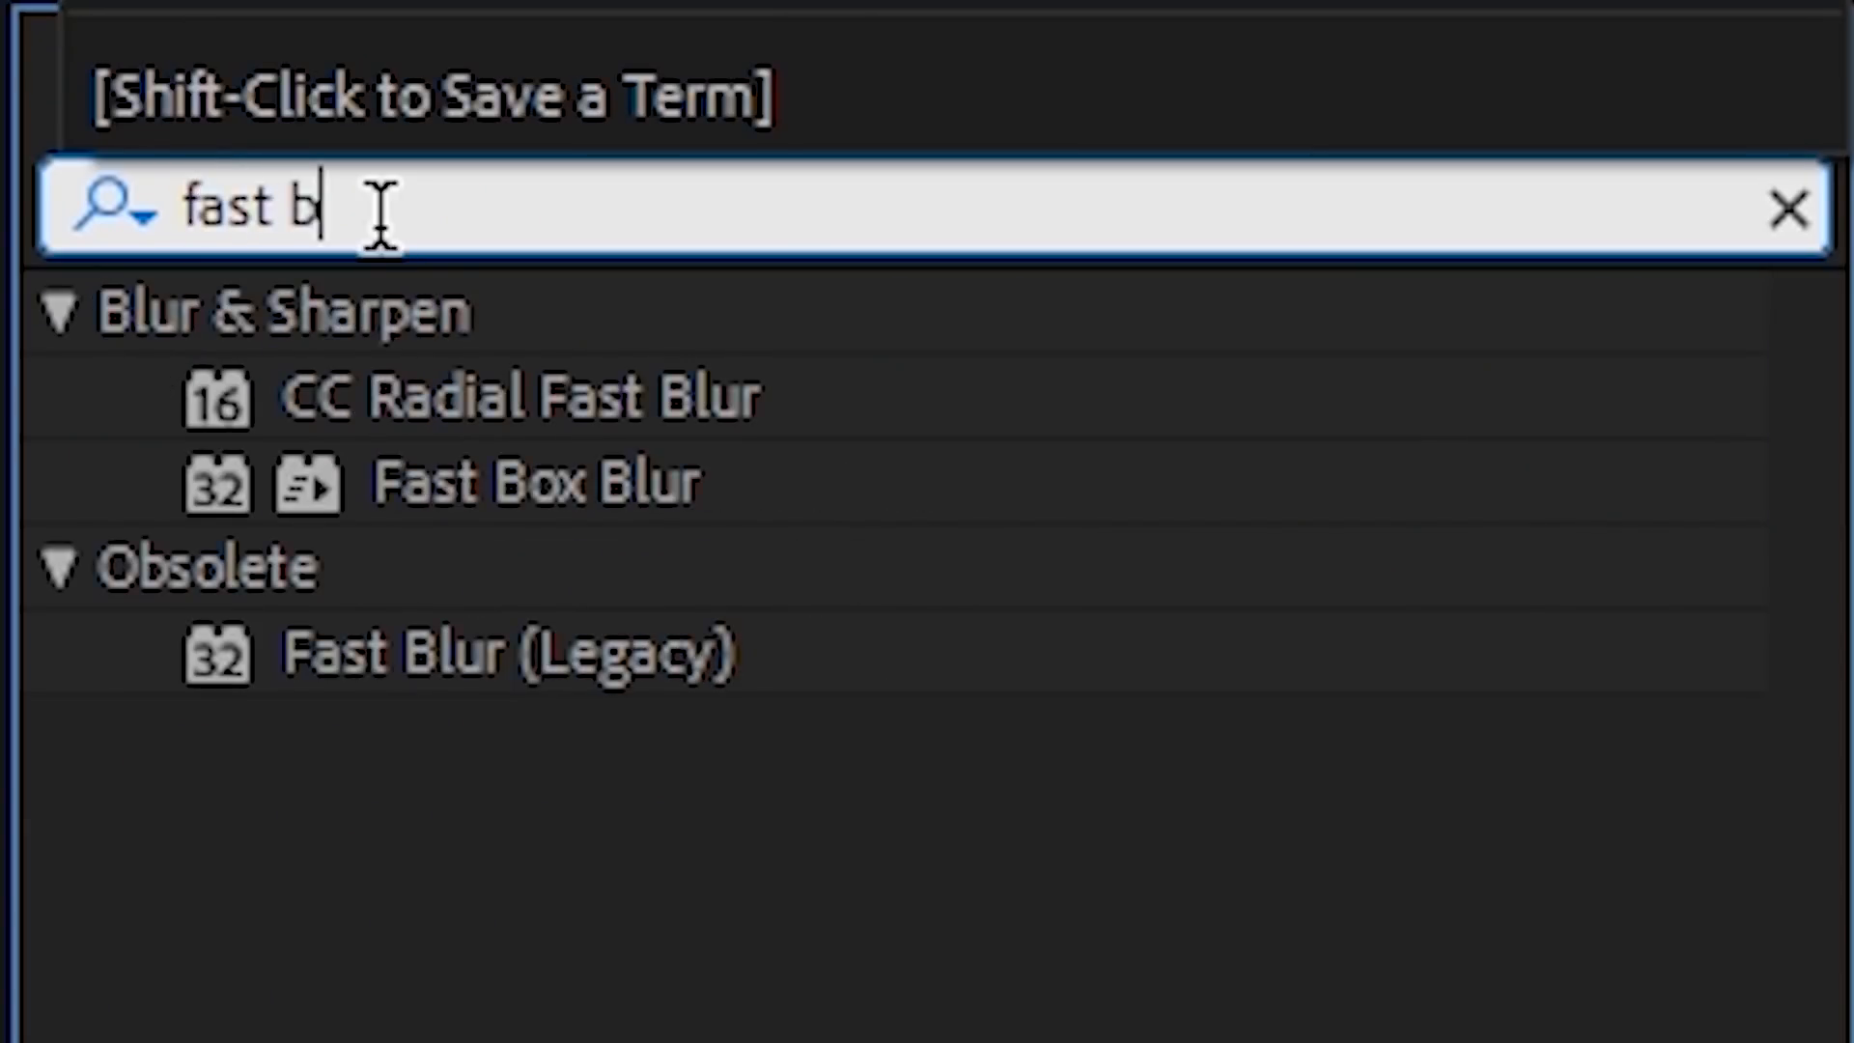
{"action": "left_click", "coordinate": [613, 487]}
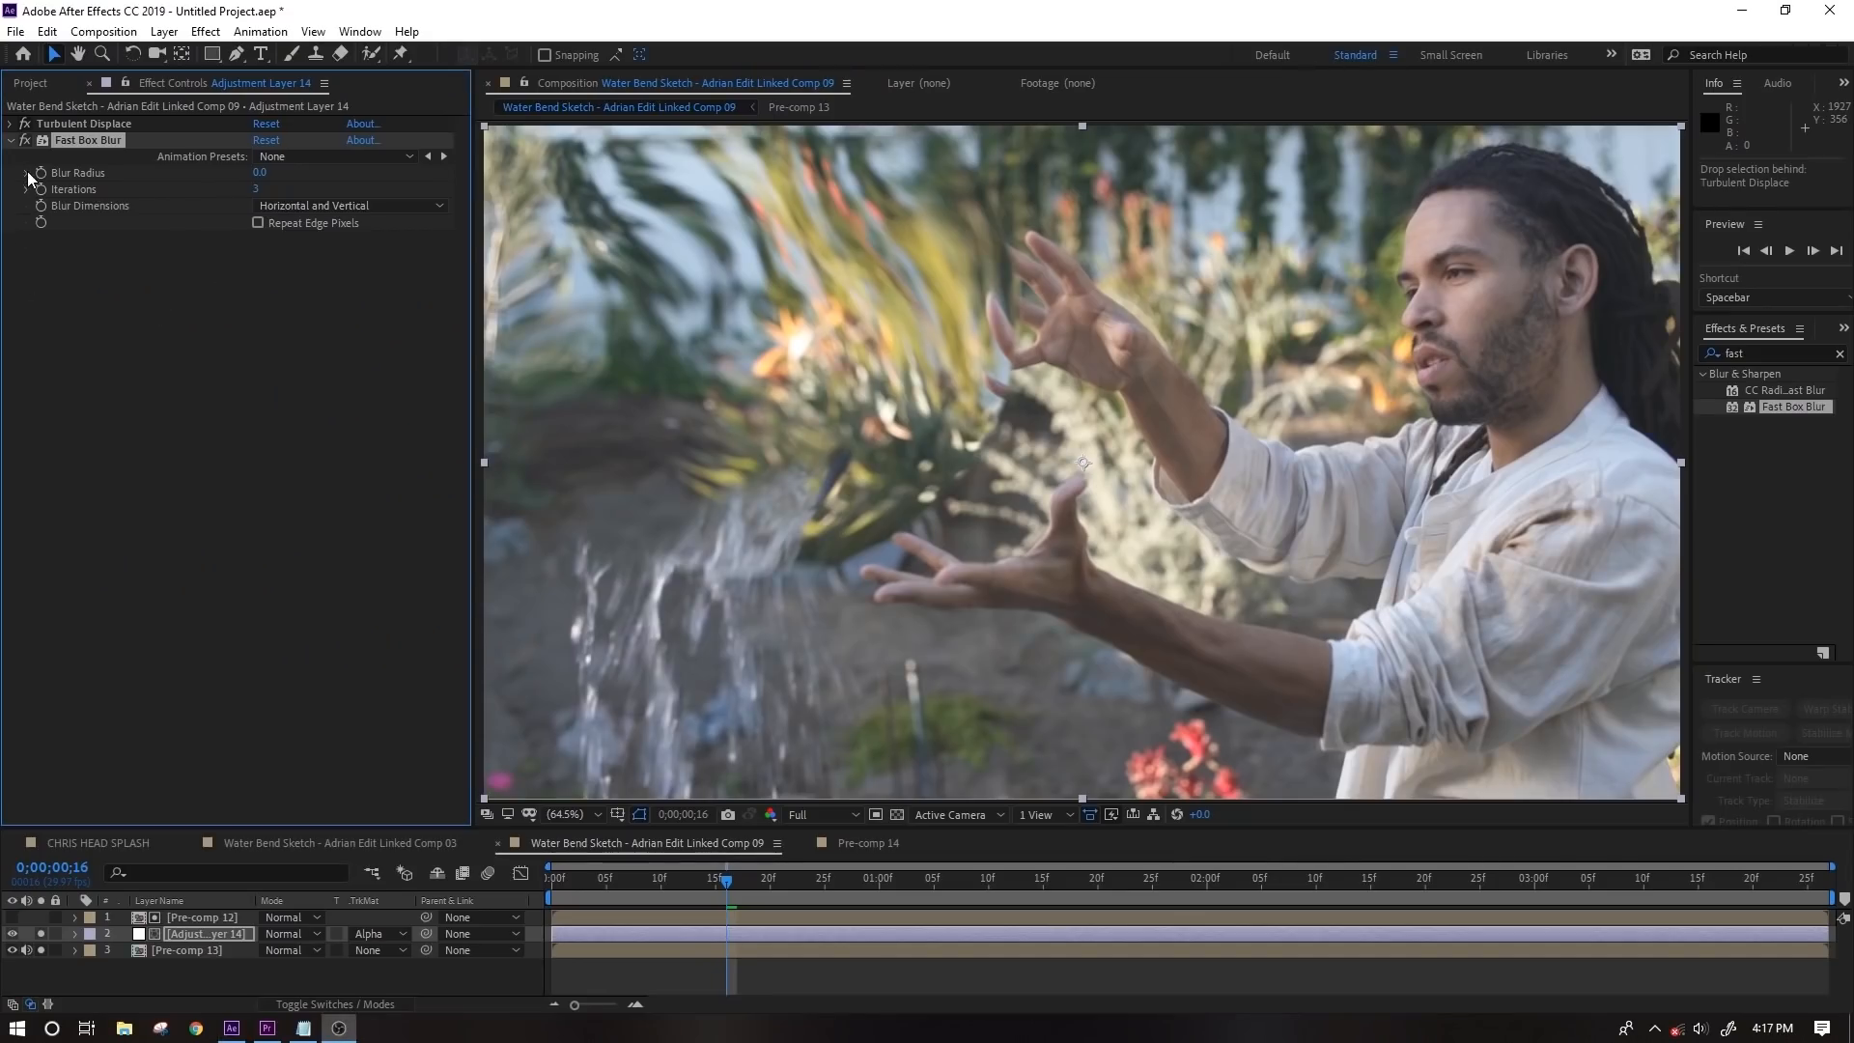
{"action": "mouse_move", "coordinate": [67, 203]}
{"action": "left_mouse_down"}
{"action": "mouse_move", "coordinate": [224, 201]}
{"action": "mouse_move", "coordinate": [84, 202]}
{"action": "left_mouse_up"}
{"action": "left_click", "coordinate": [258, 249]}
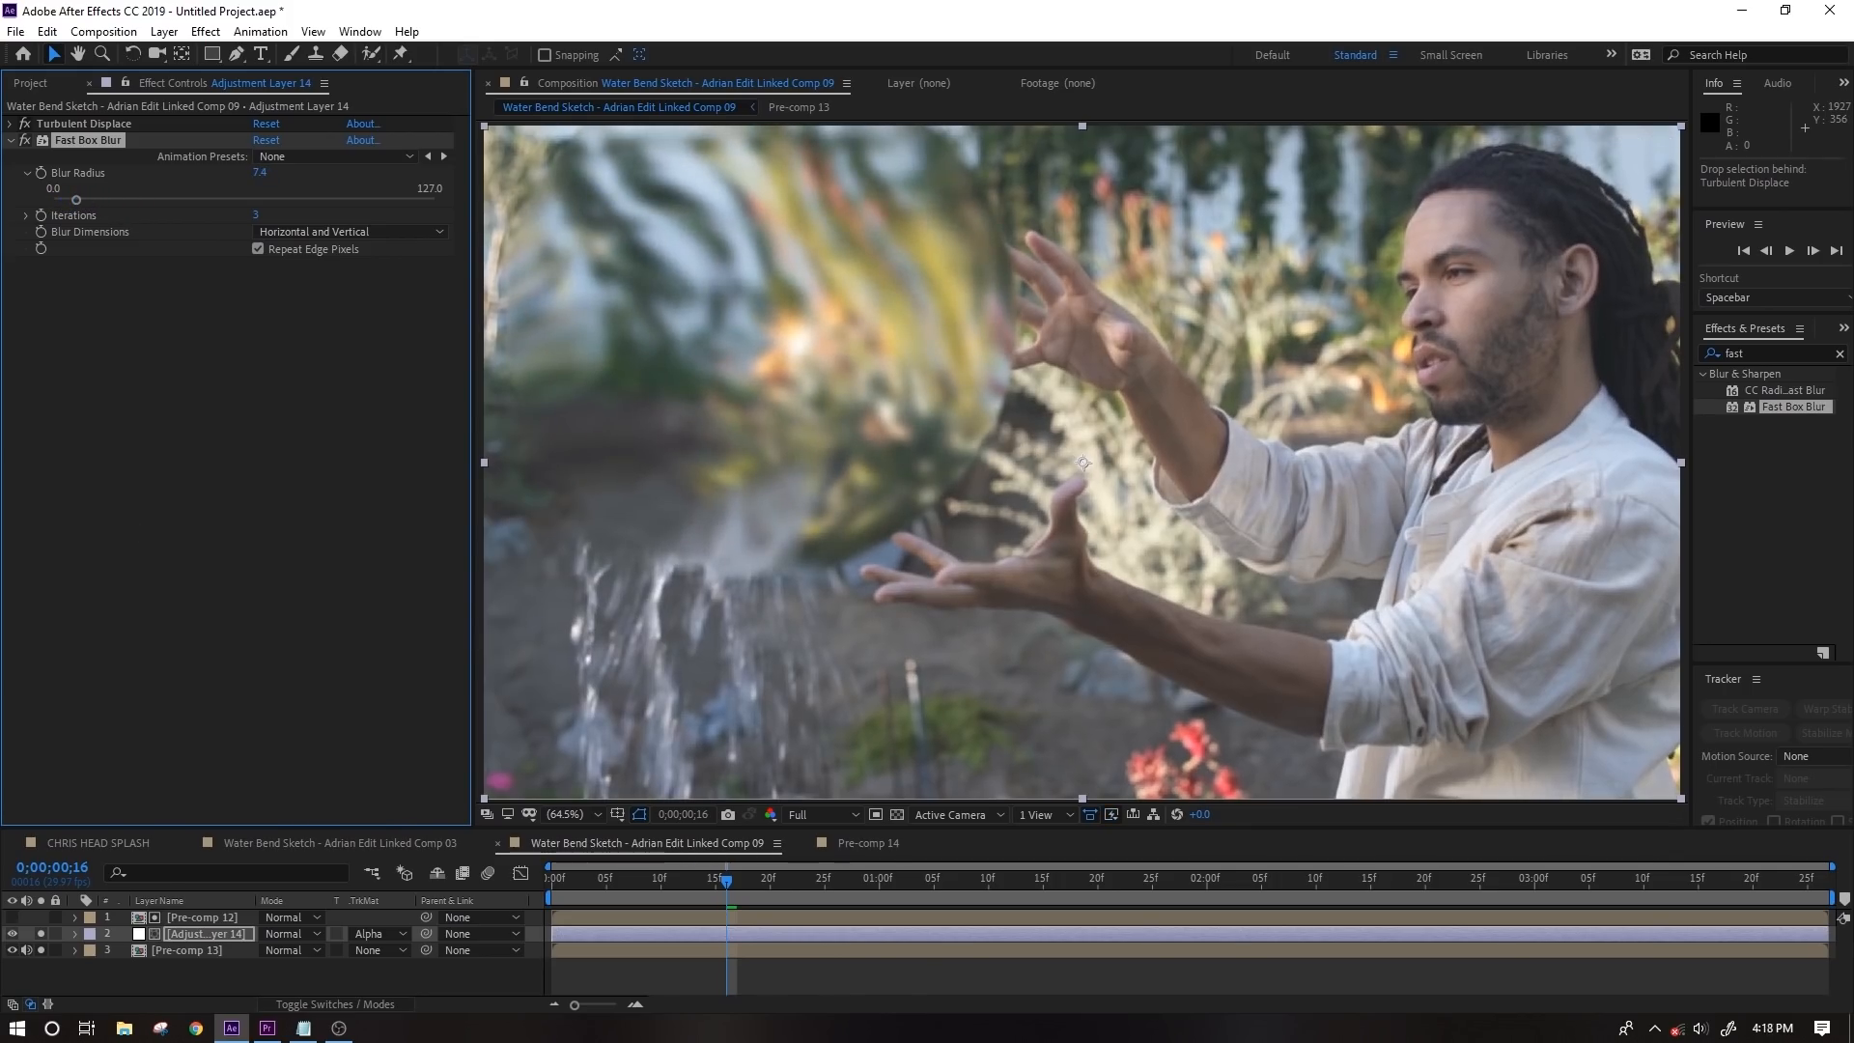
Step: Add a Displacement Map effect to the adjustment layer, using Pre-comp 12 as the displacement map layer
{"action": "left_click", "coordinate": [299, 177]}
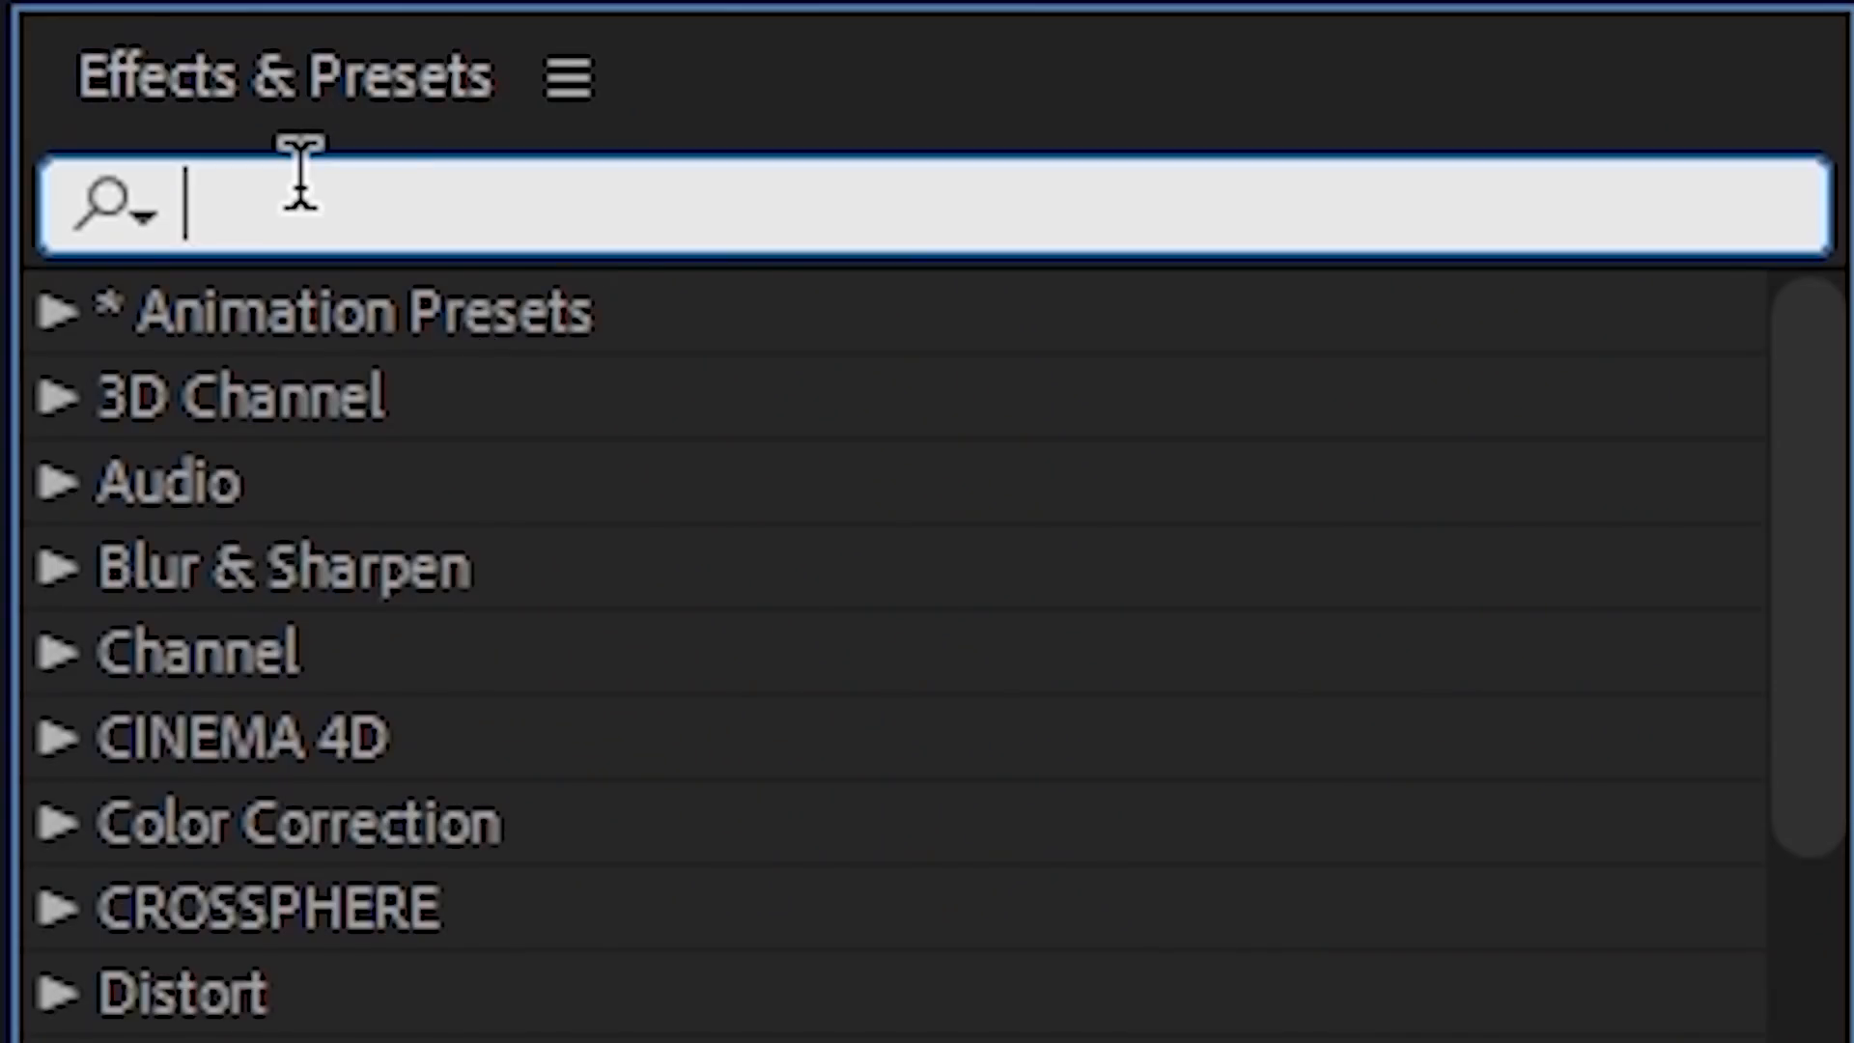
{"action": "type", "text": "displacem"}
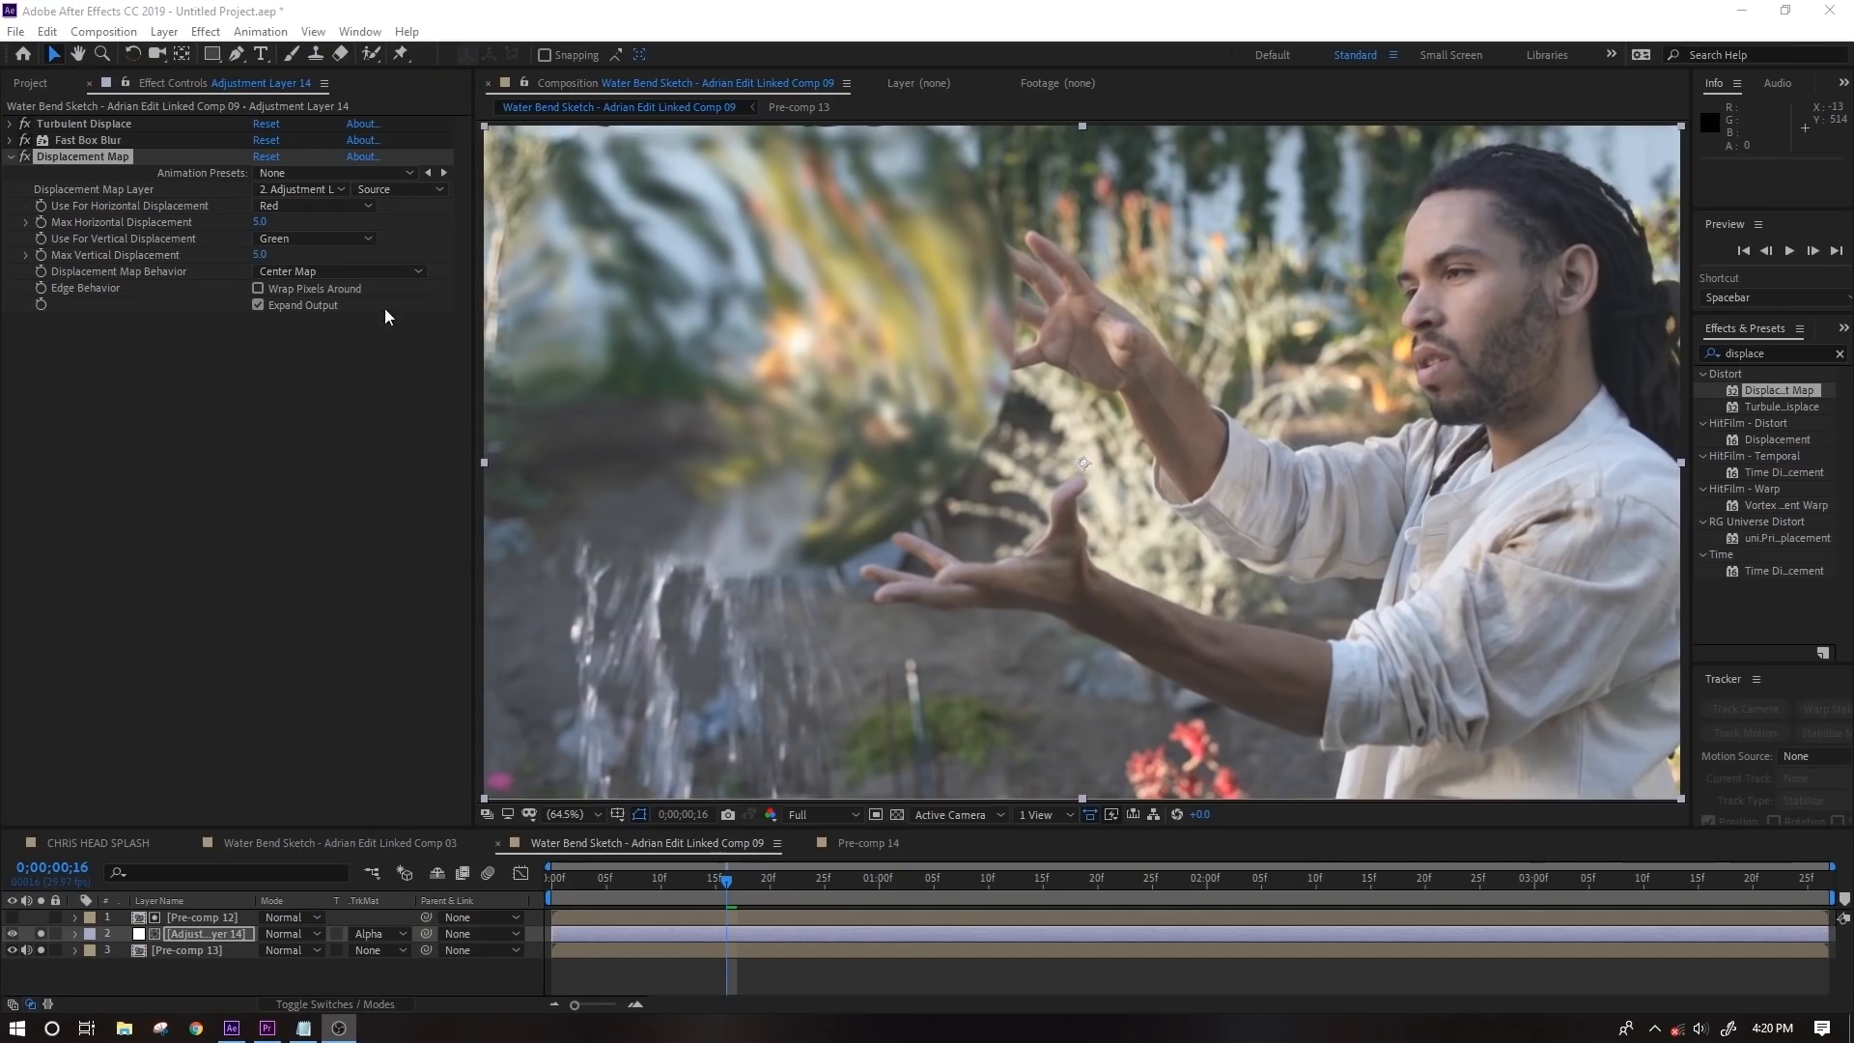
{"action": "left_click", "coordinate": [301, 189]}
{"action": "left_click", "coordinate": [318, 238]}
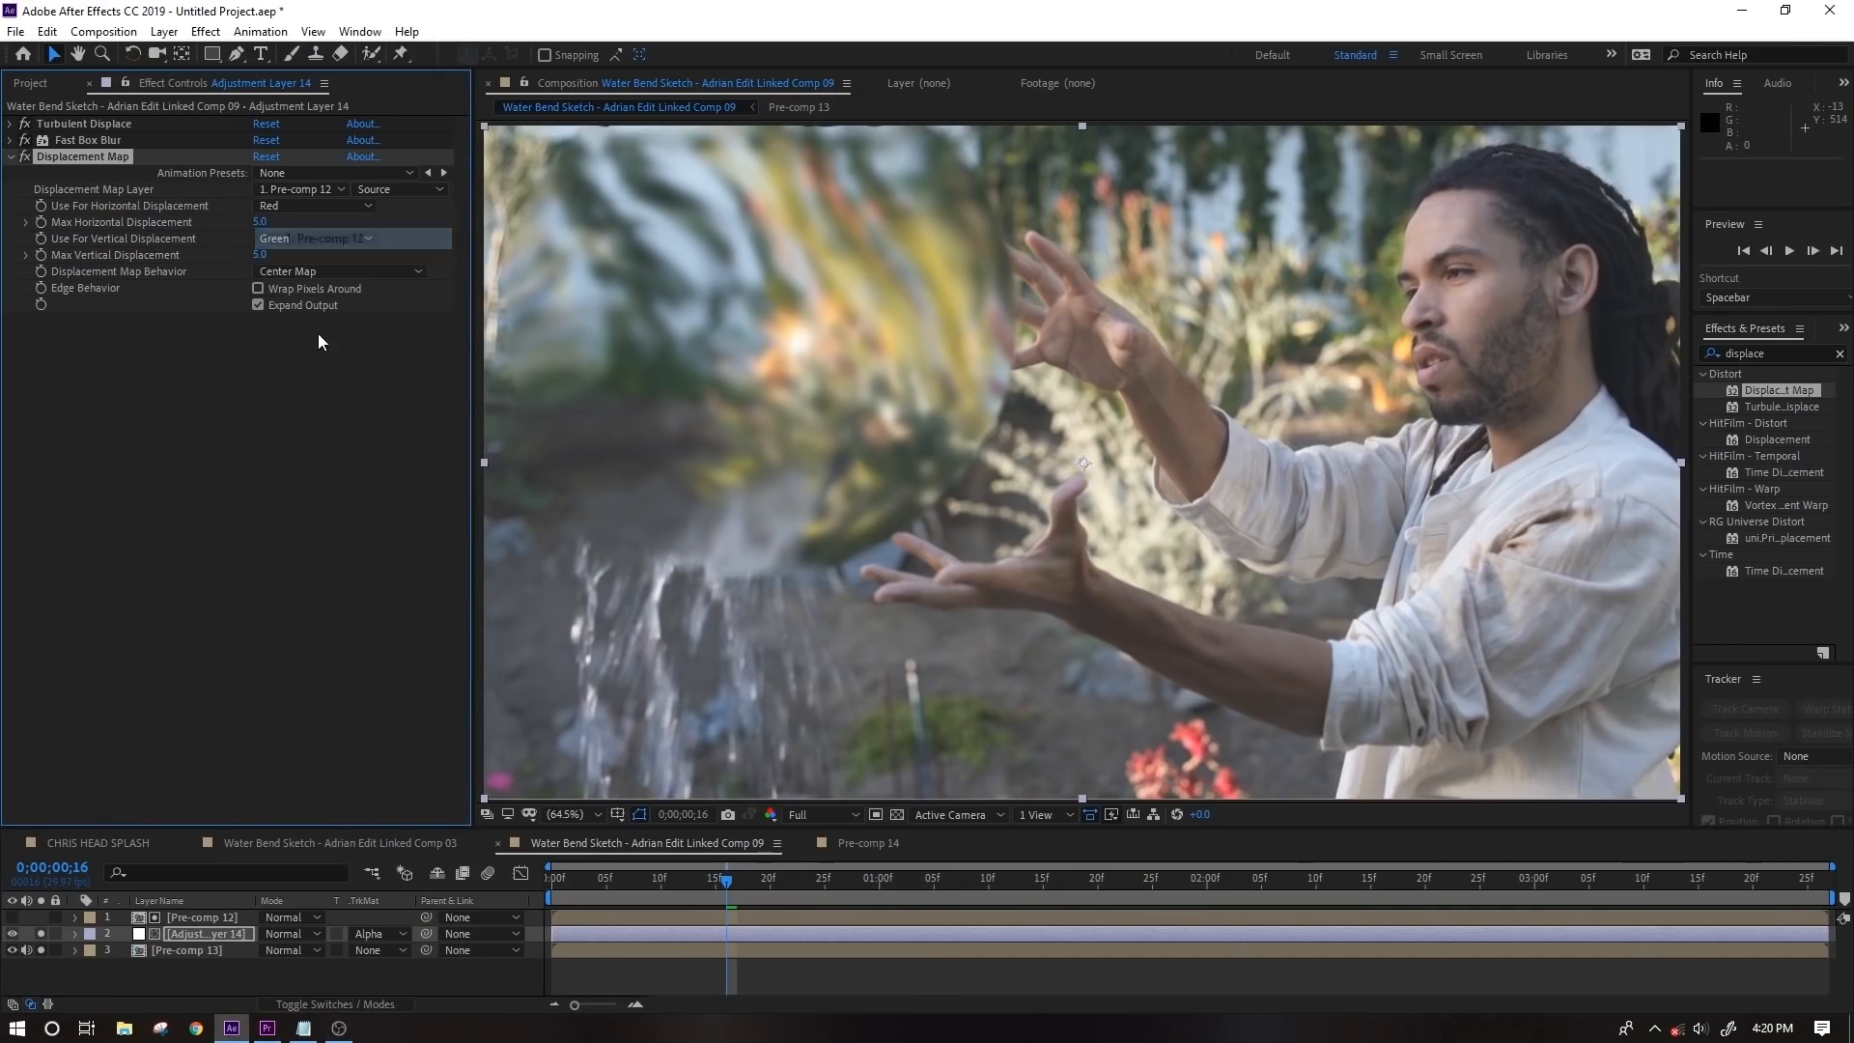
Step: Set the Displacement Map's Max Horizontal Displacement to 289 and Max Vertical Displacement to -298
{"action": "left_click_drag", "start_coordinate": [312, 250], "coordinate": [414, 250]}
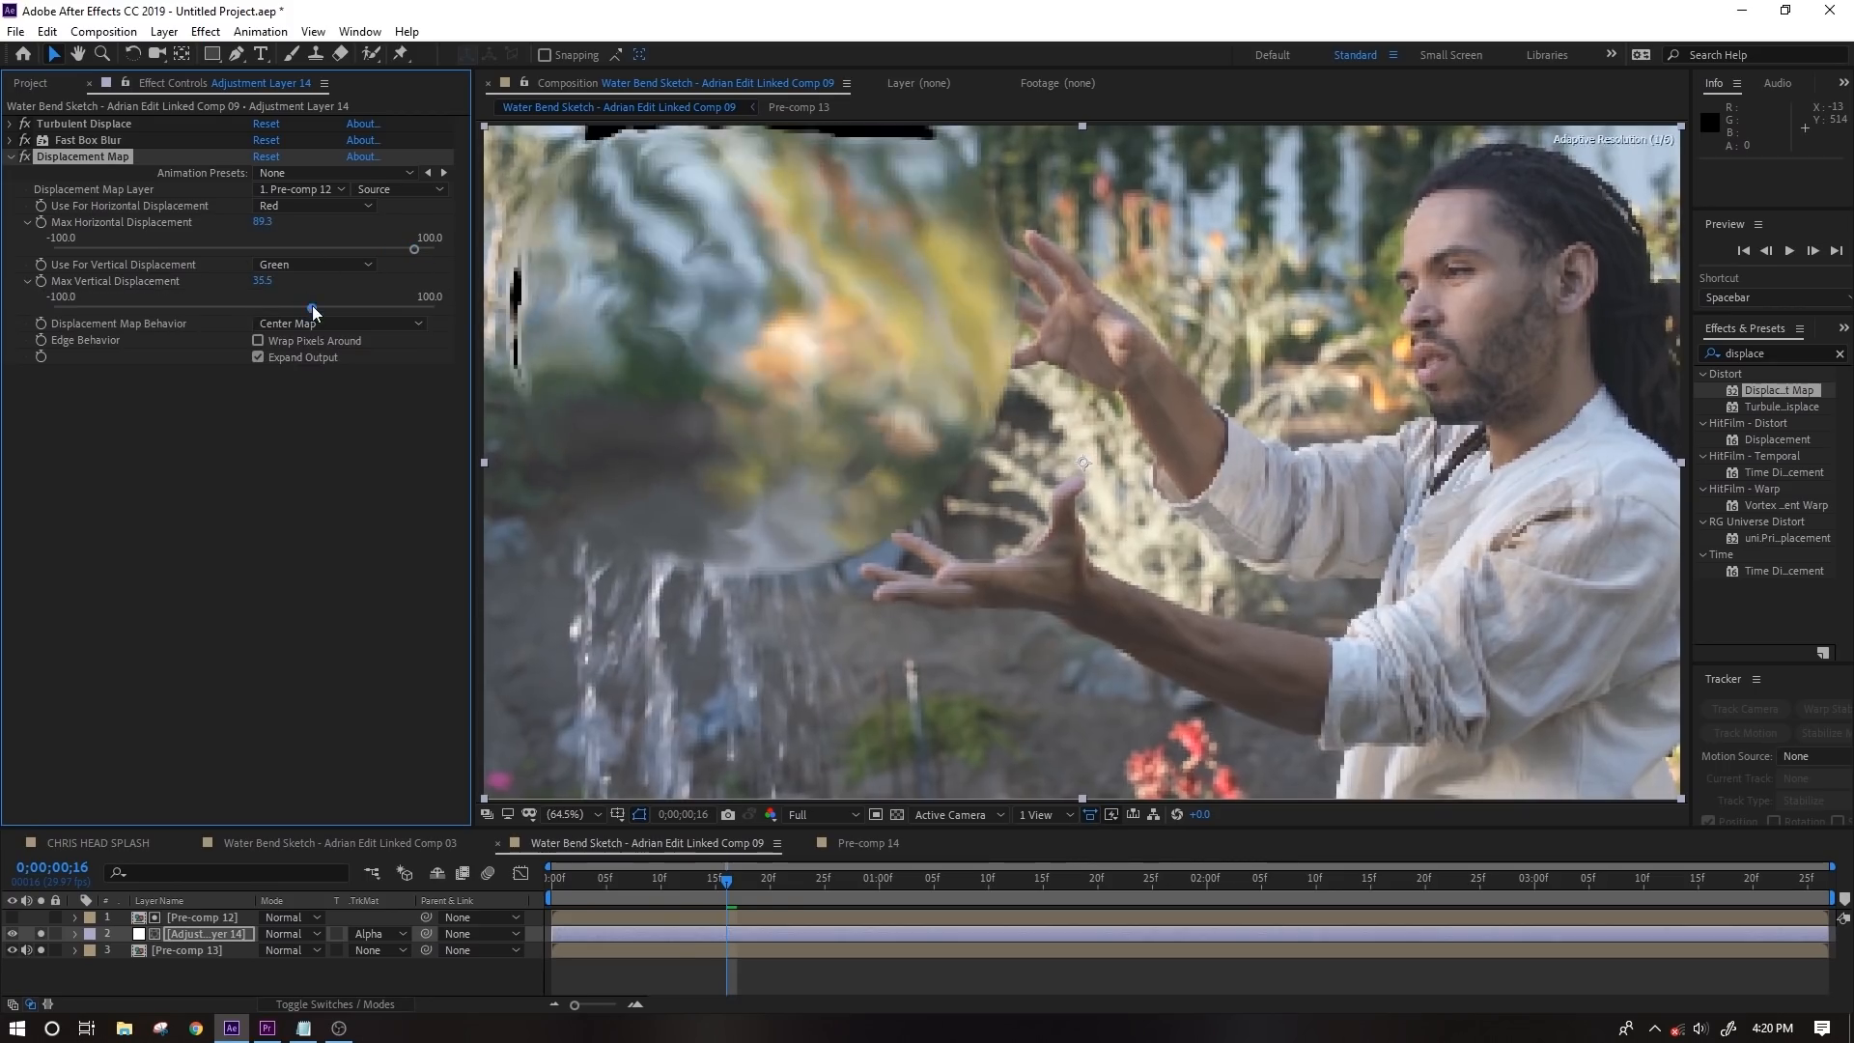
{"action": "left_click_drag", "start_coordinate": [261, 281], "coordinate": [194, 285]}
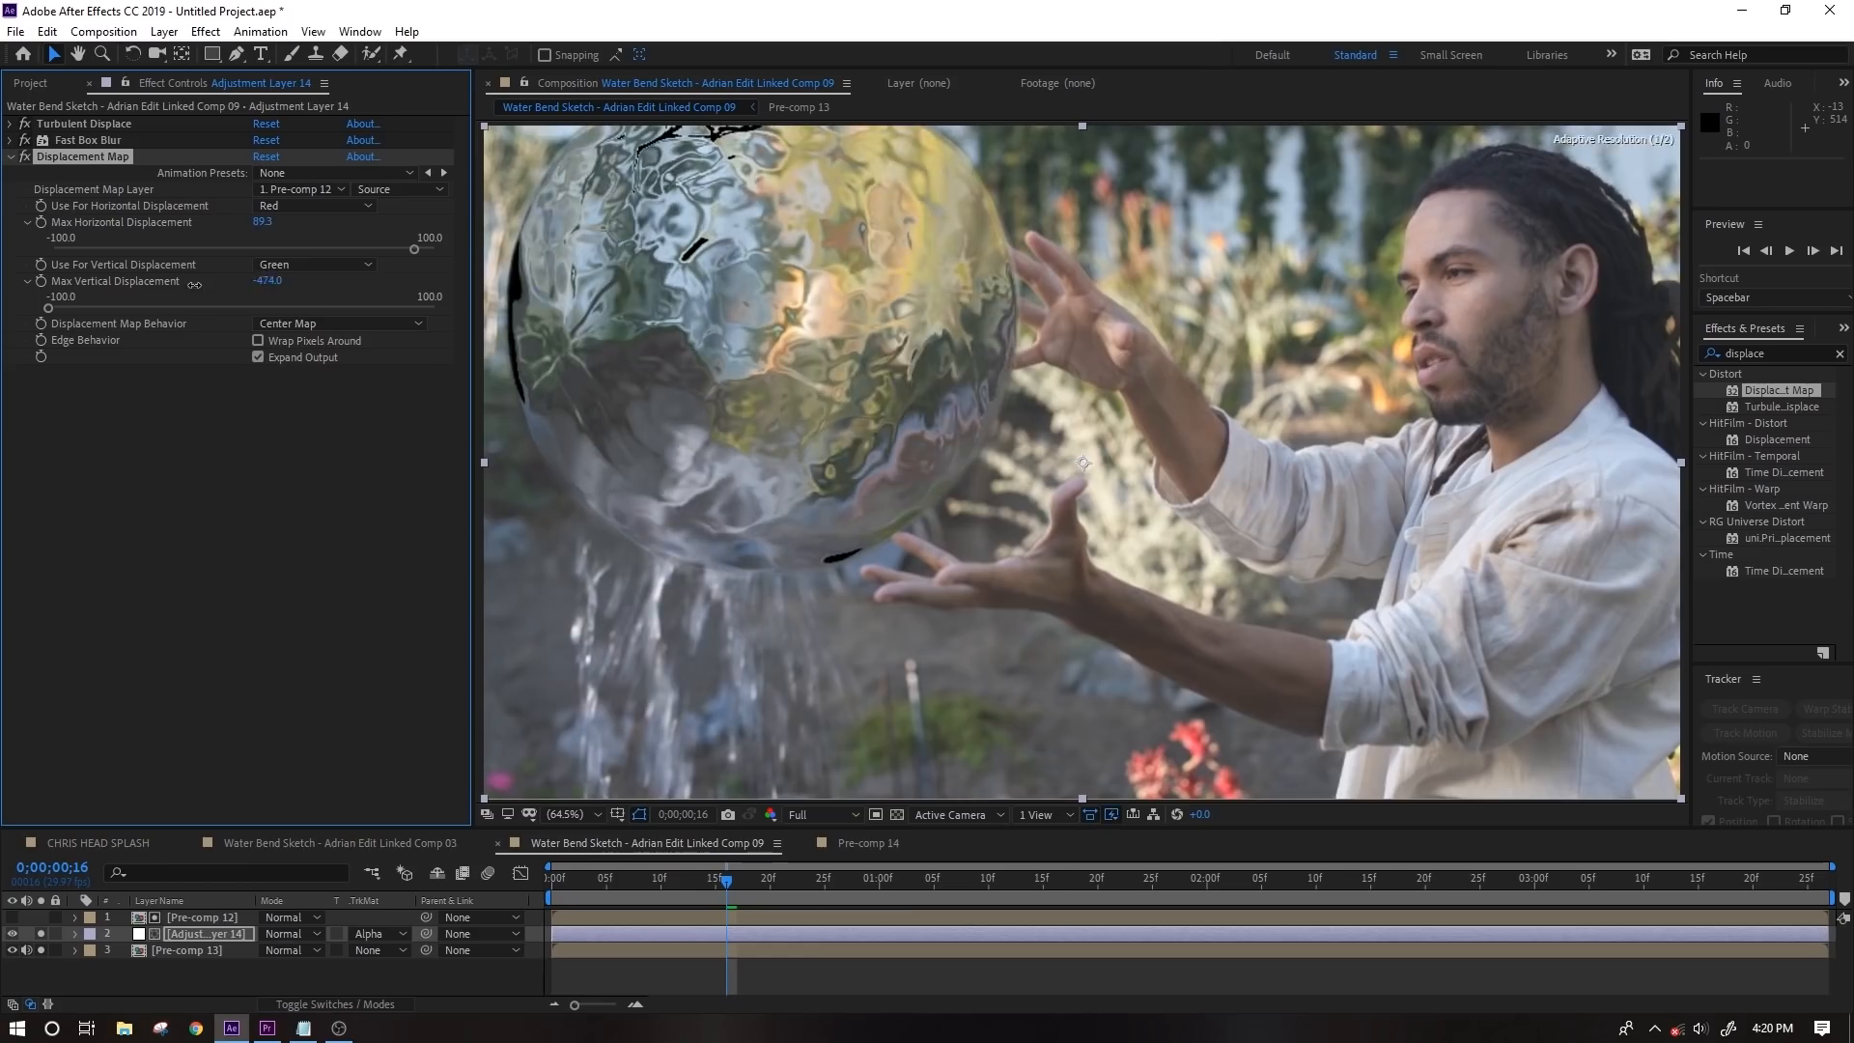
{"action": "left_click_drag", "start_coordinate": [276, 221], "coordinate": [319, 222]}
{"action": "mouse_move", "coordinate": [434, 249]}
{"action": "left_mouse_down"}
{"action": "mouse_move", "coordinate": [376, 252]}
{"action": "mouse_move", "coordinate": [451, 255]}
{"action": "left_mouse_up"}
{"action": "left_click_drag", "start_coordinate": [50, 309], "coordinate": [29, 310]}
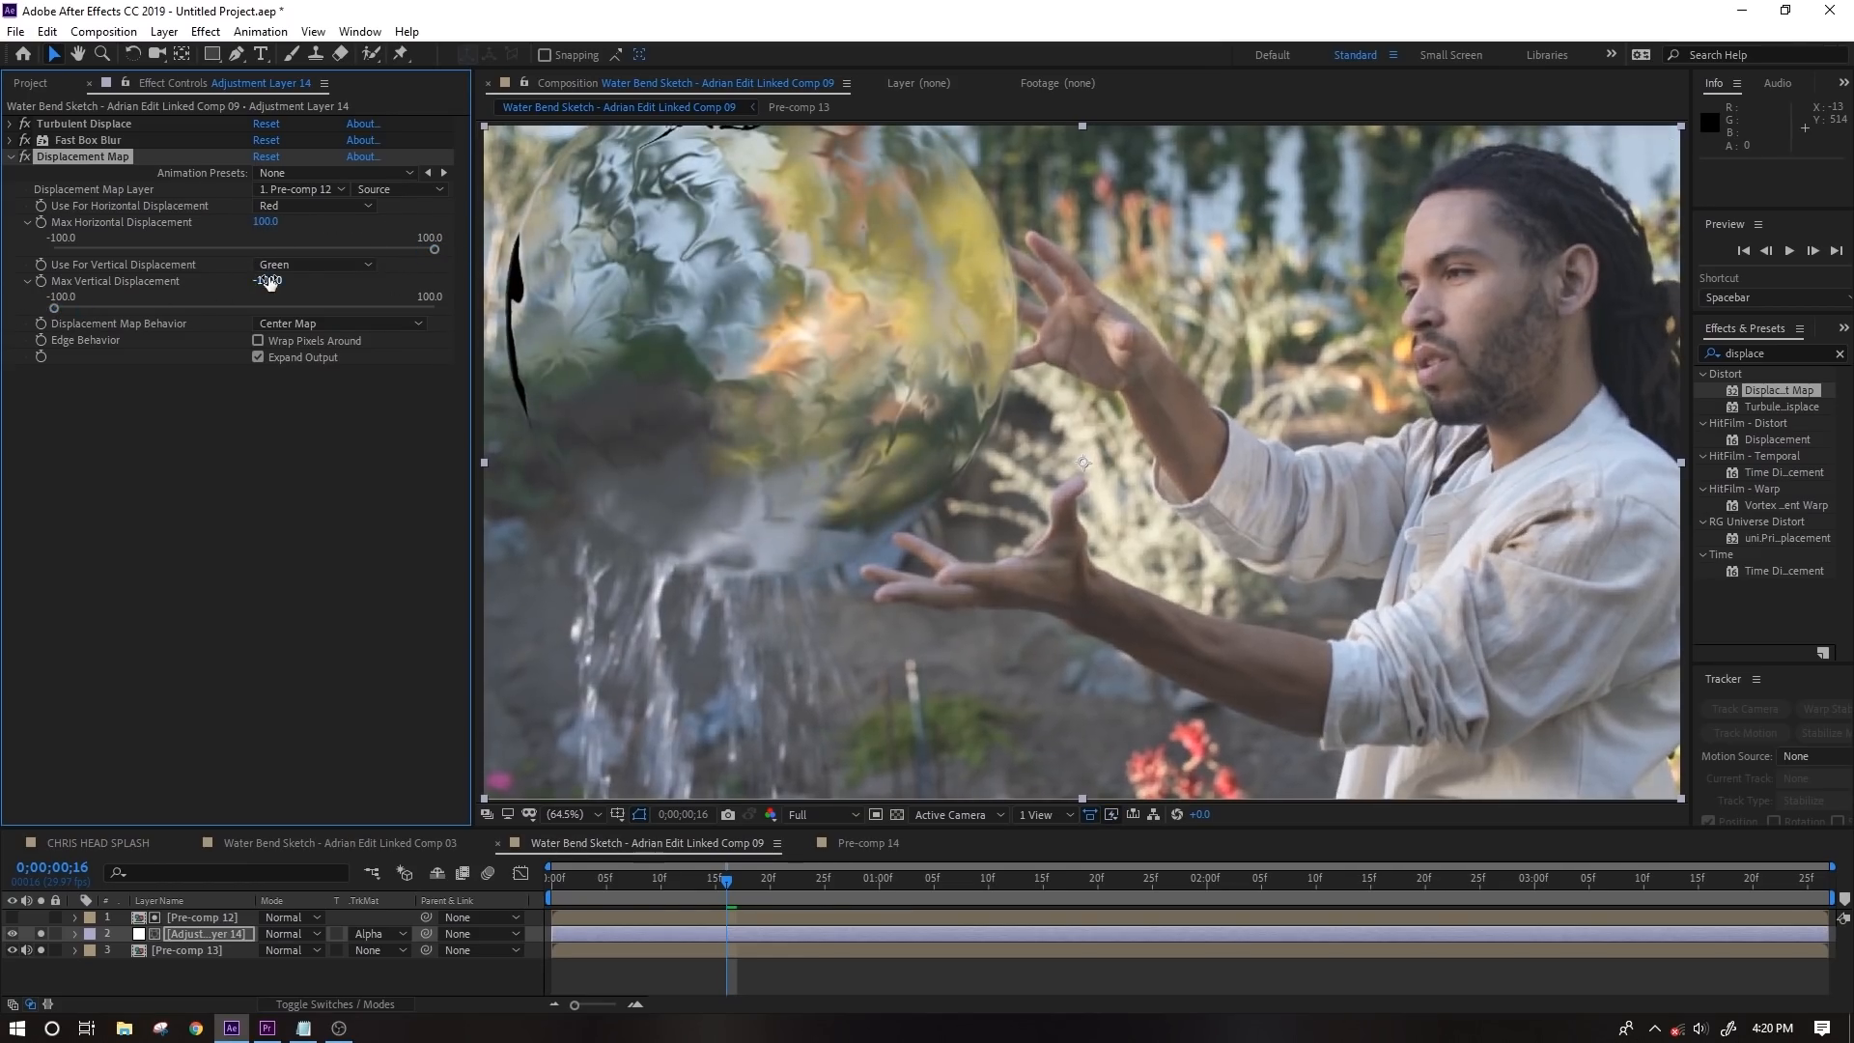
{"action": "left_click_drag", "start_coordinate": [269, 281], "coordinate": [126, 281]}
{"action": "left_click_drag", "start_coordinate": [265, 221], "coordinate": [447, 222]}
Step: Examine the water sphere's outer edge up close, with and without the transparency grid
{"action": "scroll", "coordinate": [691, 405], "scroll_direction": "up", "scroll_amount": 1}
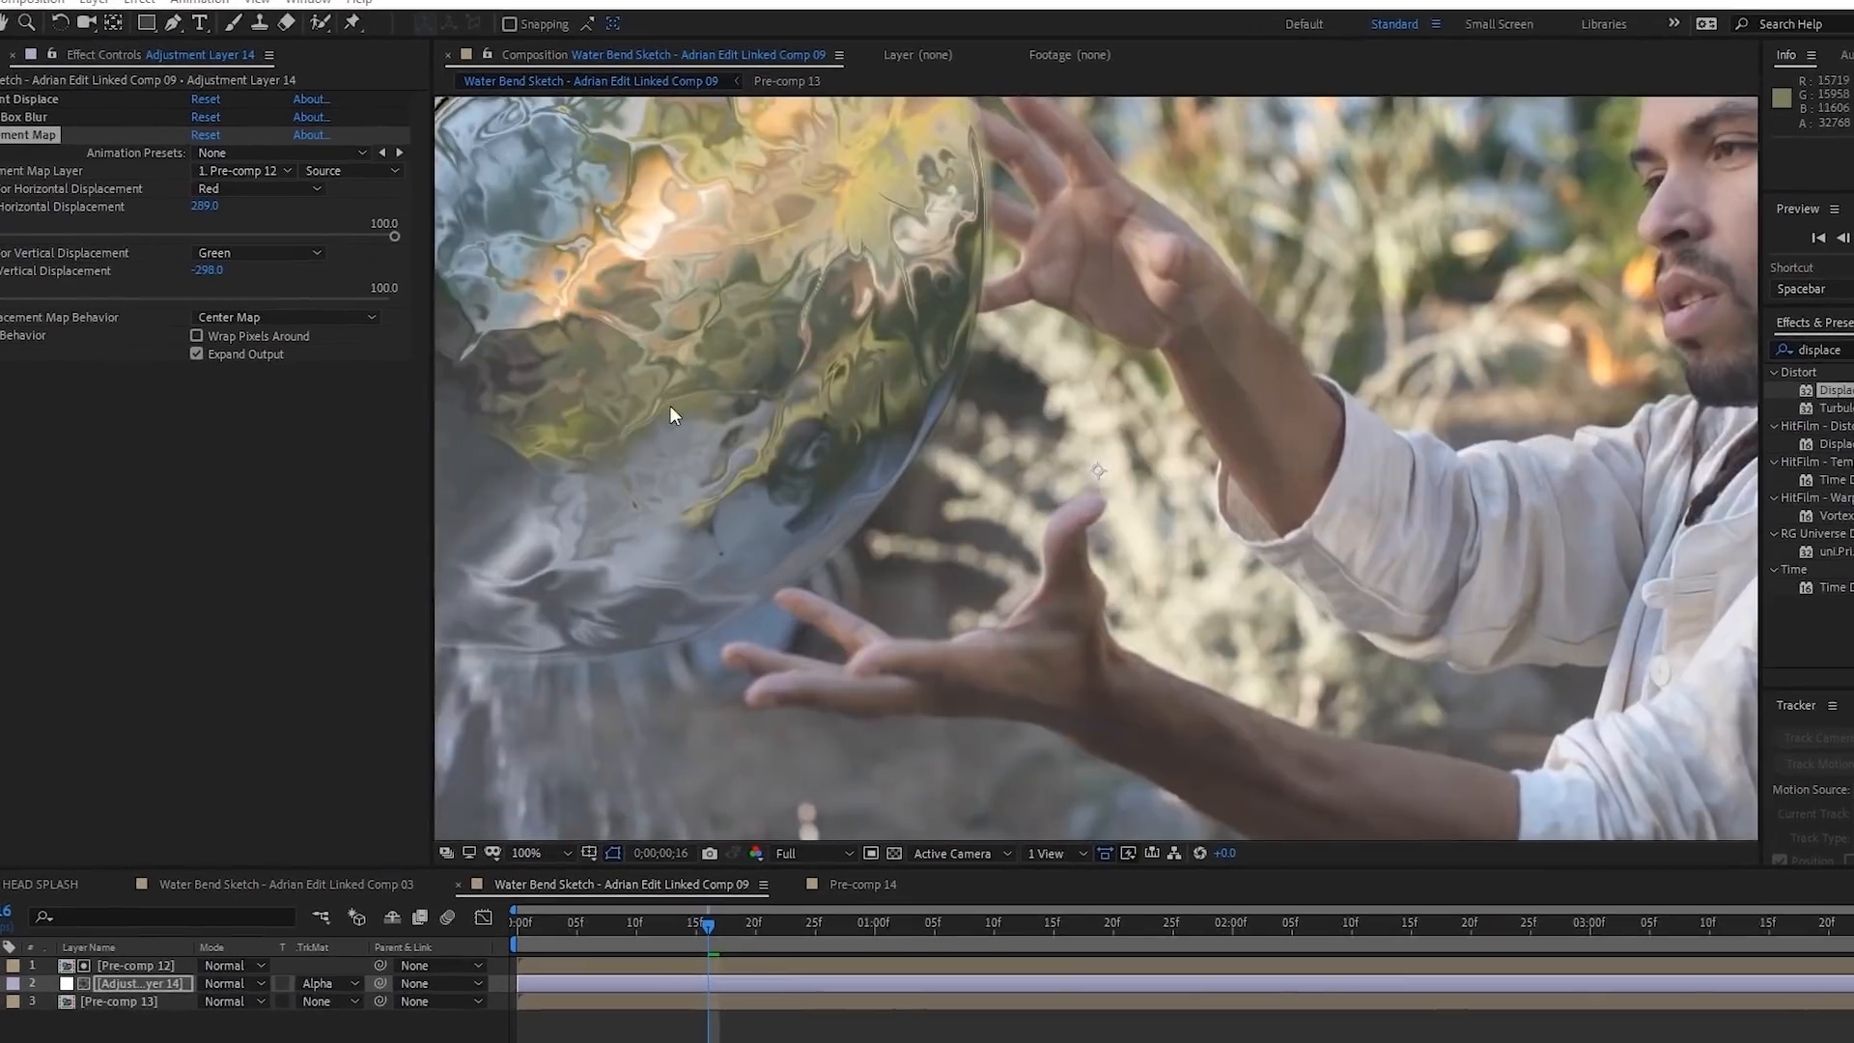
{"action": "scroll", "coordinate": [672, 413], "scroll_direction": "up", "scroll_amount": 2}
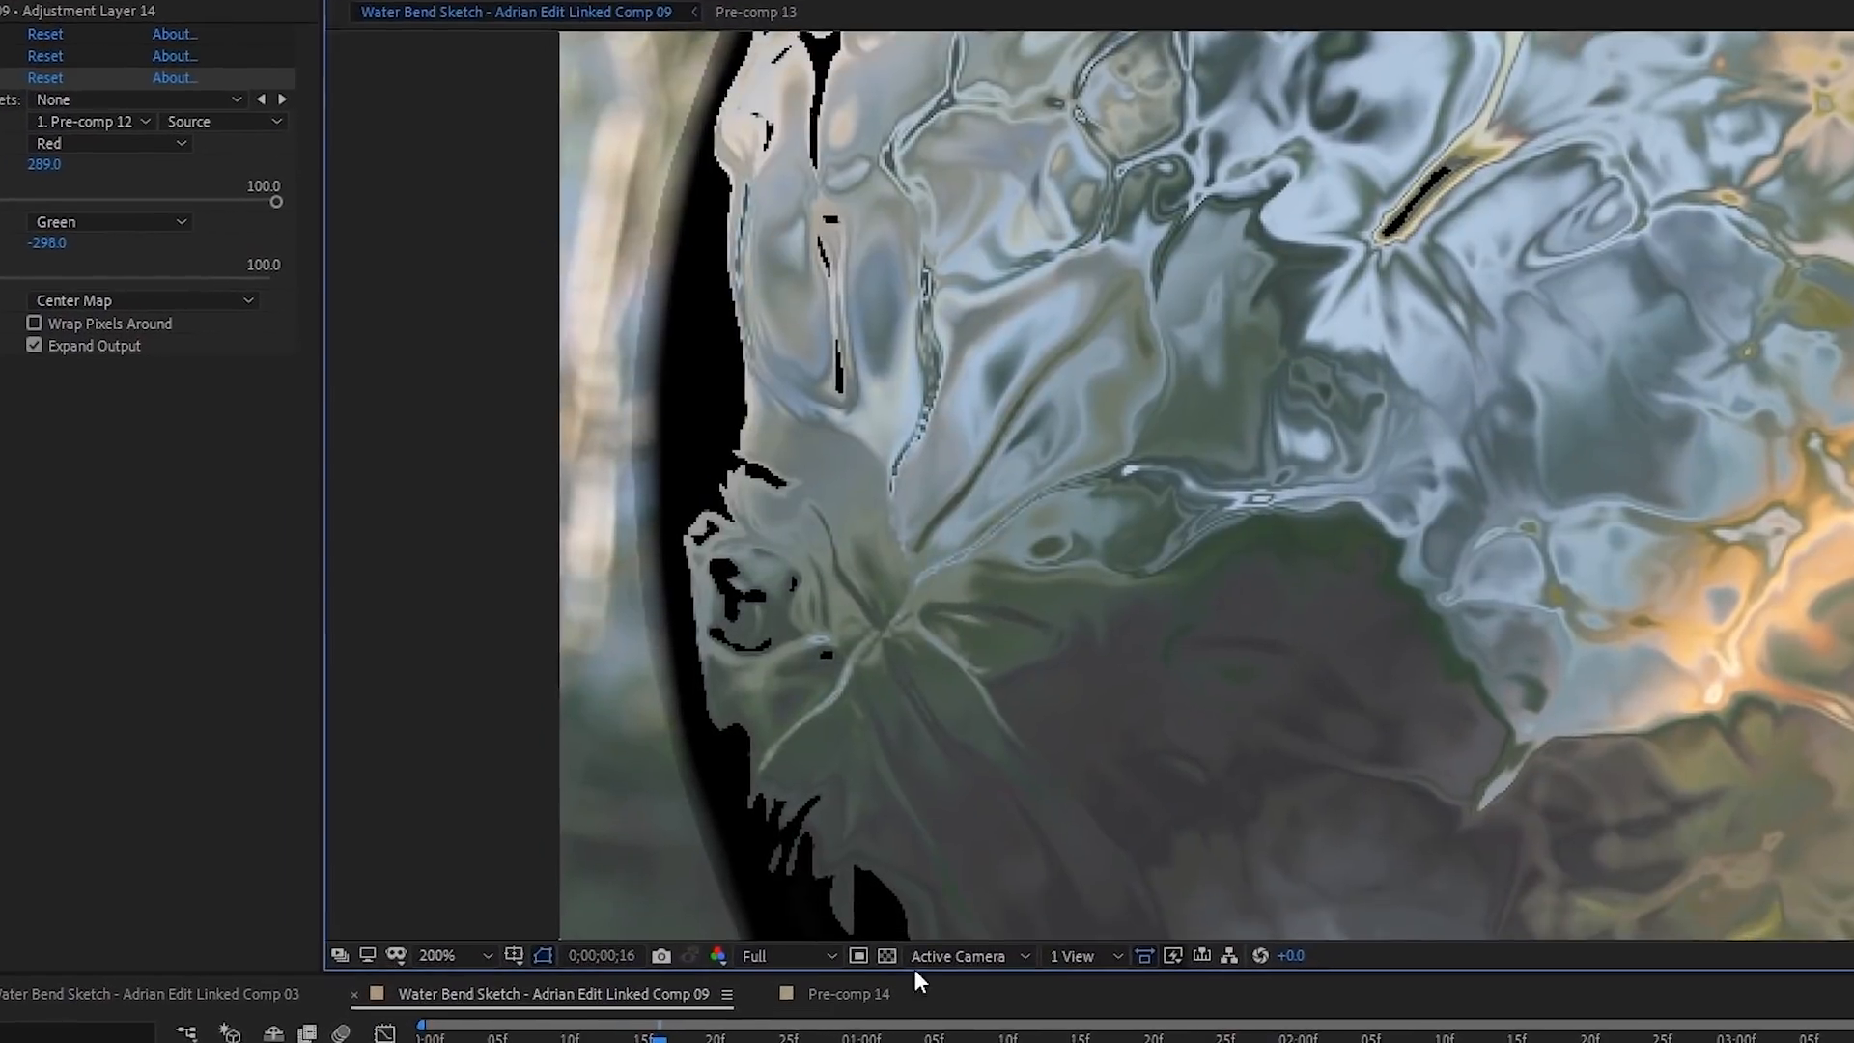
{"action": "left_click", "coordinate": [894, 853]}
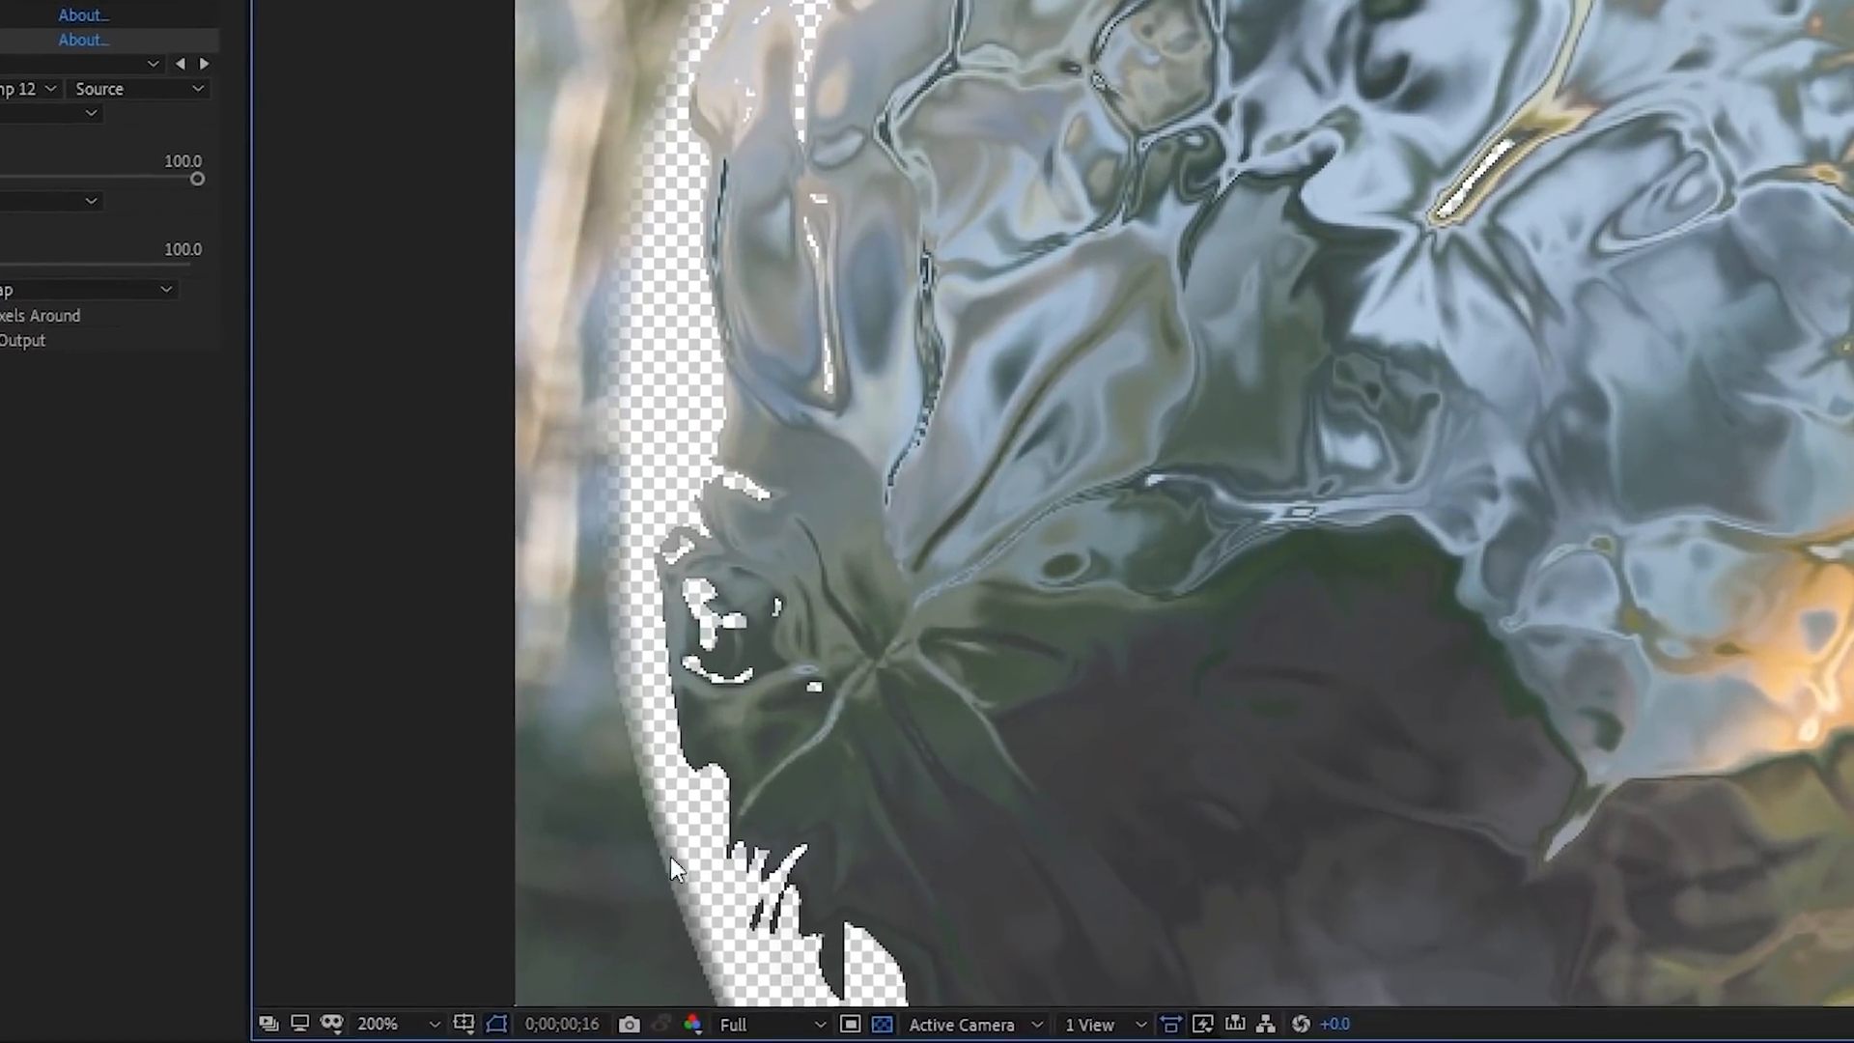
{"action": "left_click_drag", "start_coordinate": [4, 234], "coordinate": [182, 232]}
{"action": "left_click_drag", "start_coordinate": [19, 208], "coordinate": [0, 207]}
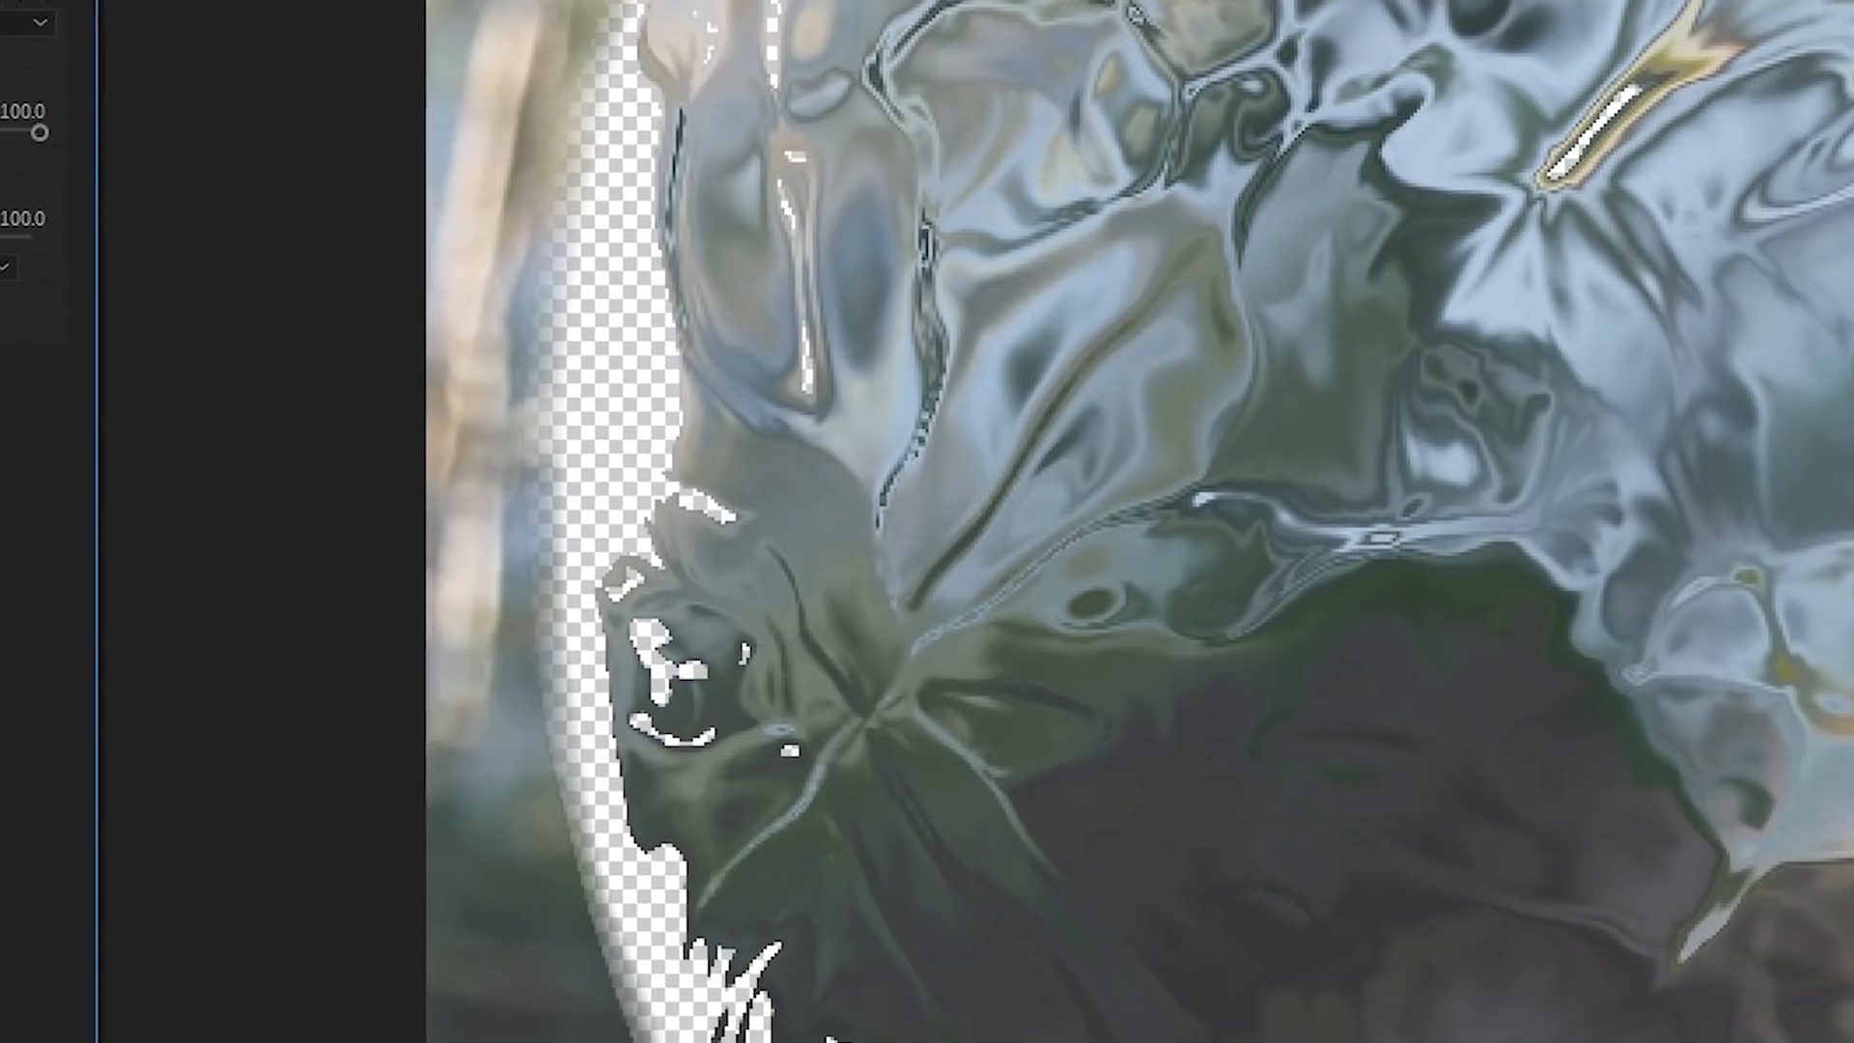
{"action": "left_click", "coordinate": [869, 1042]}
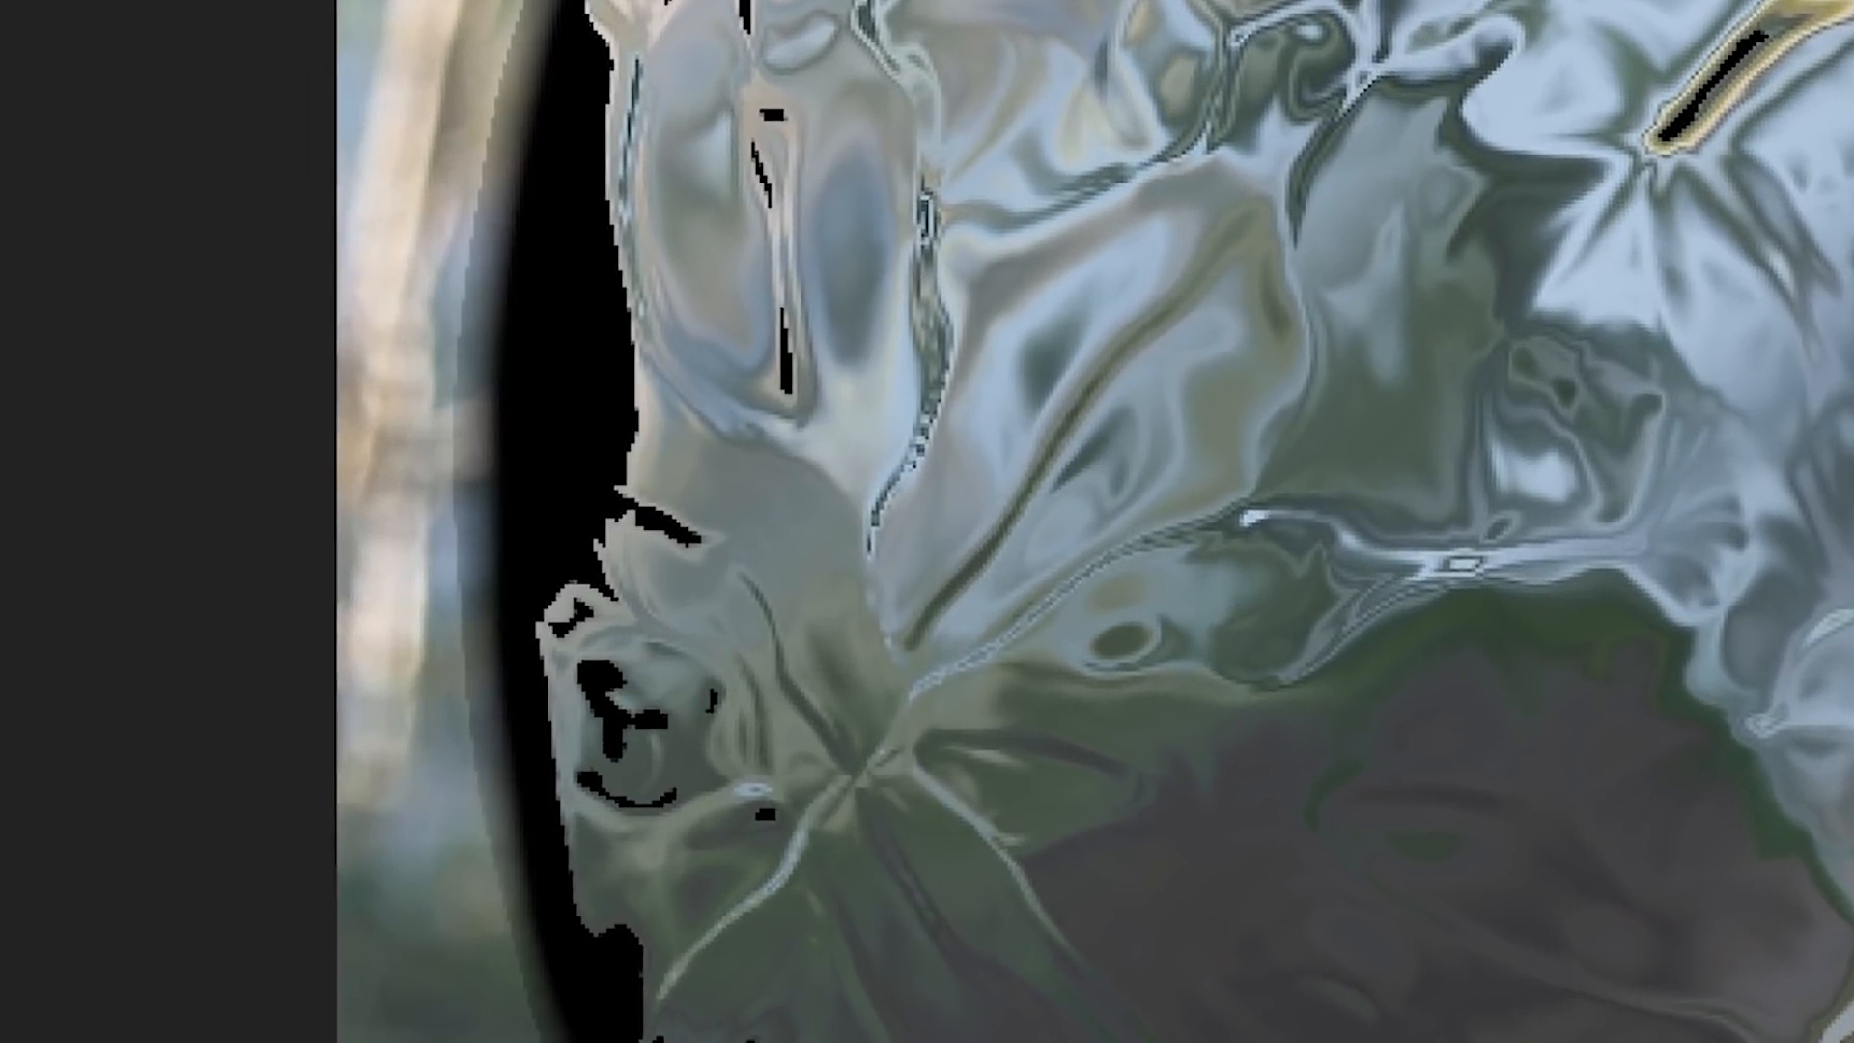
Step: Add a Motion Tile effect to the adjustment layer after the Displacement Map
{"action": "type", "text": "motion tile"}
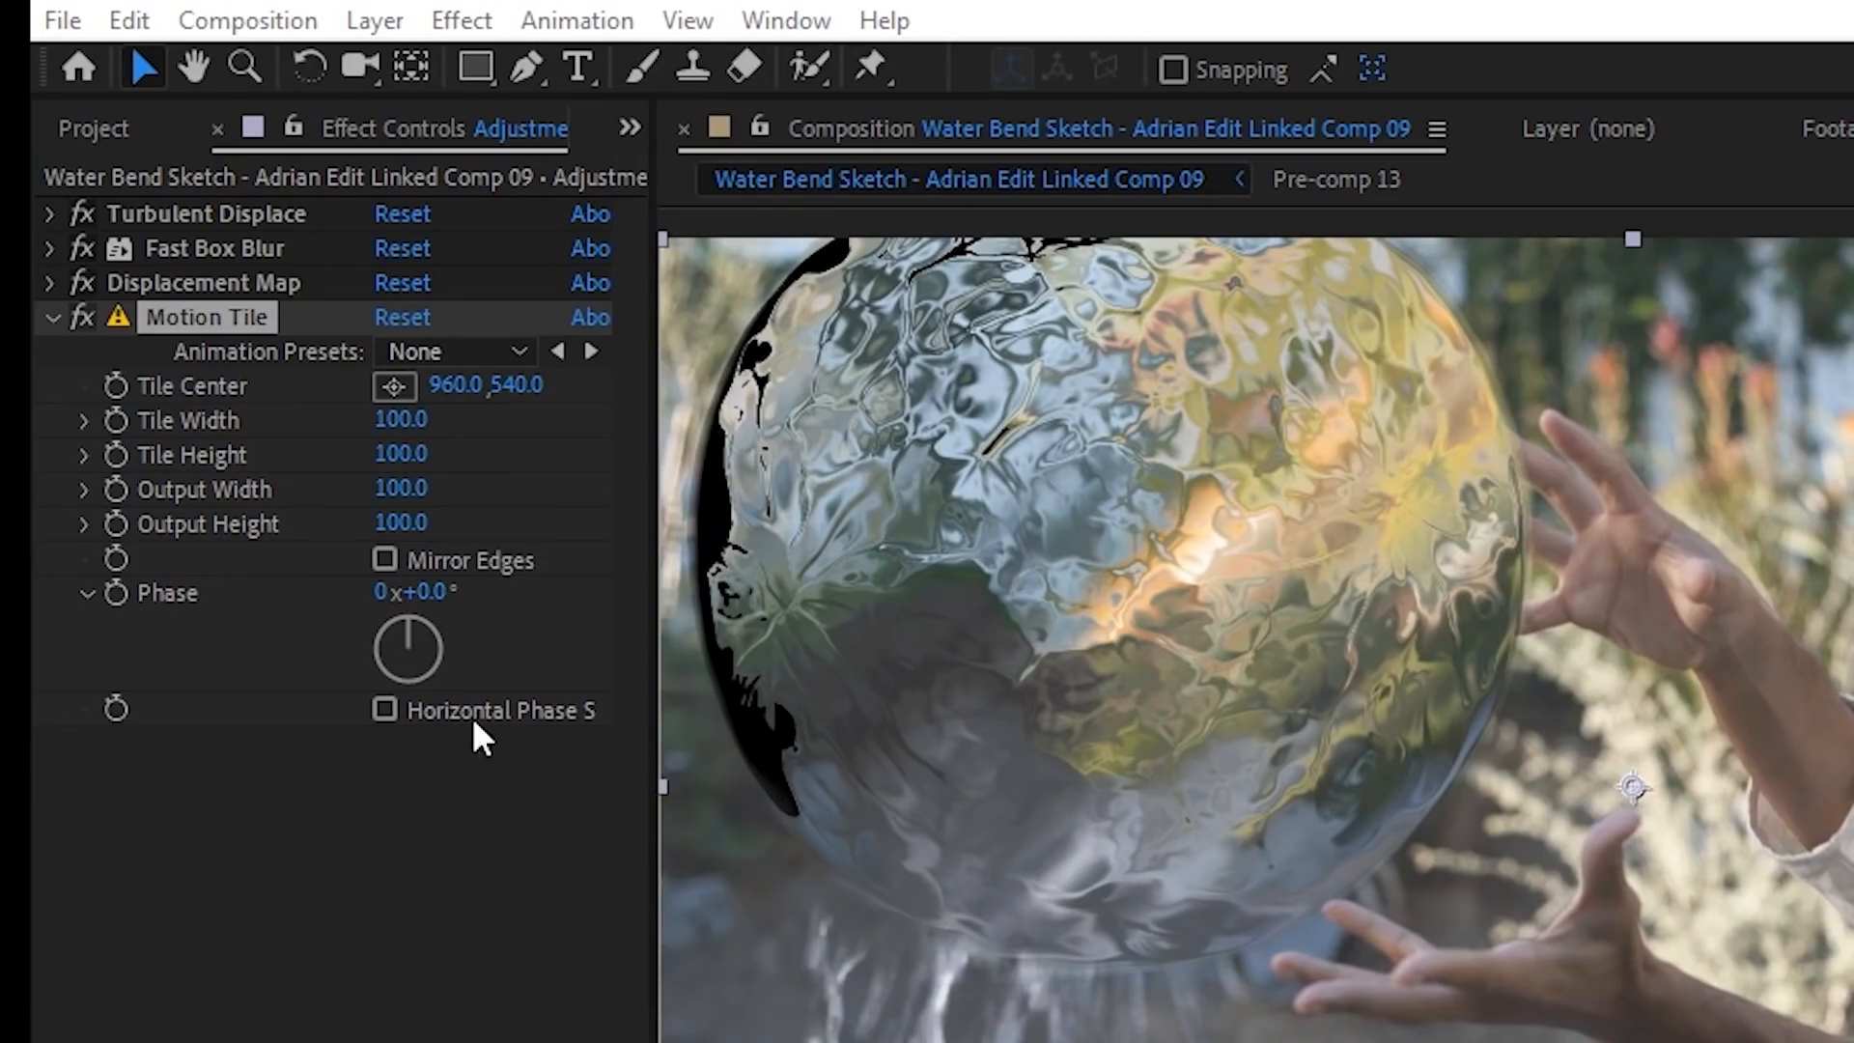
Step: Enable Mirror Edges on Motion Tile, set Output Width to 340 and Output Height to 190, and move it to the top of the effect stack
{"action": "left_click", "coordinate": [384, 560]}
{"action": "left_click_drag", "start_coordinate": [420, 491], "coordinate": [441, 525]}
{"action": "left_click_drag", "start_coordinate": [413, 490], "coordinate": [386, 490]}
{"action": "left_click_drag", "start_coordinate": [201, 320], "coordinate": [200, 206]}
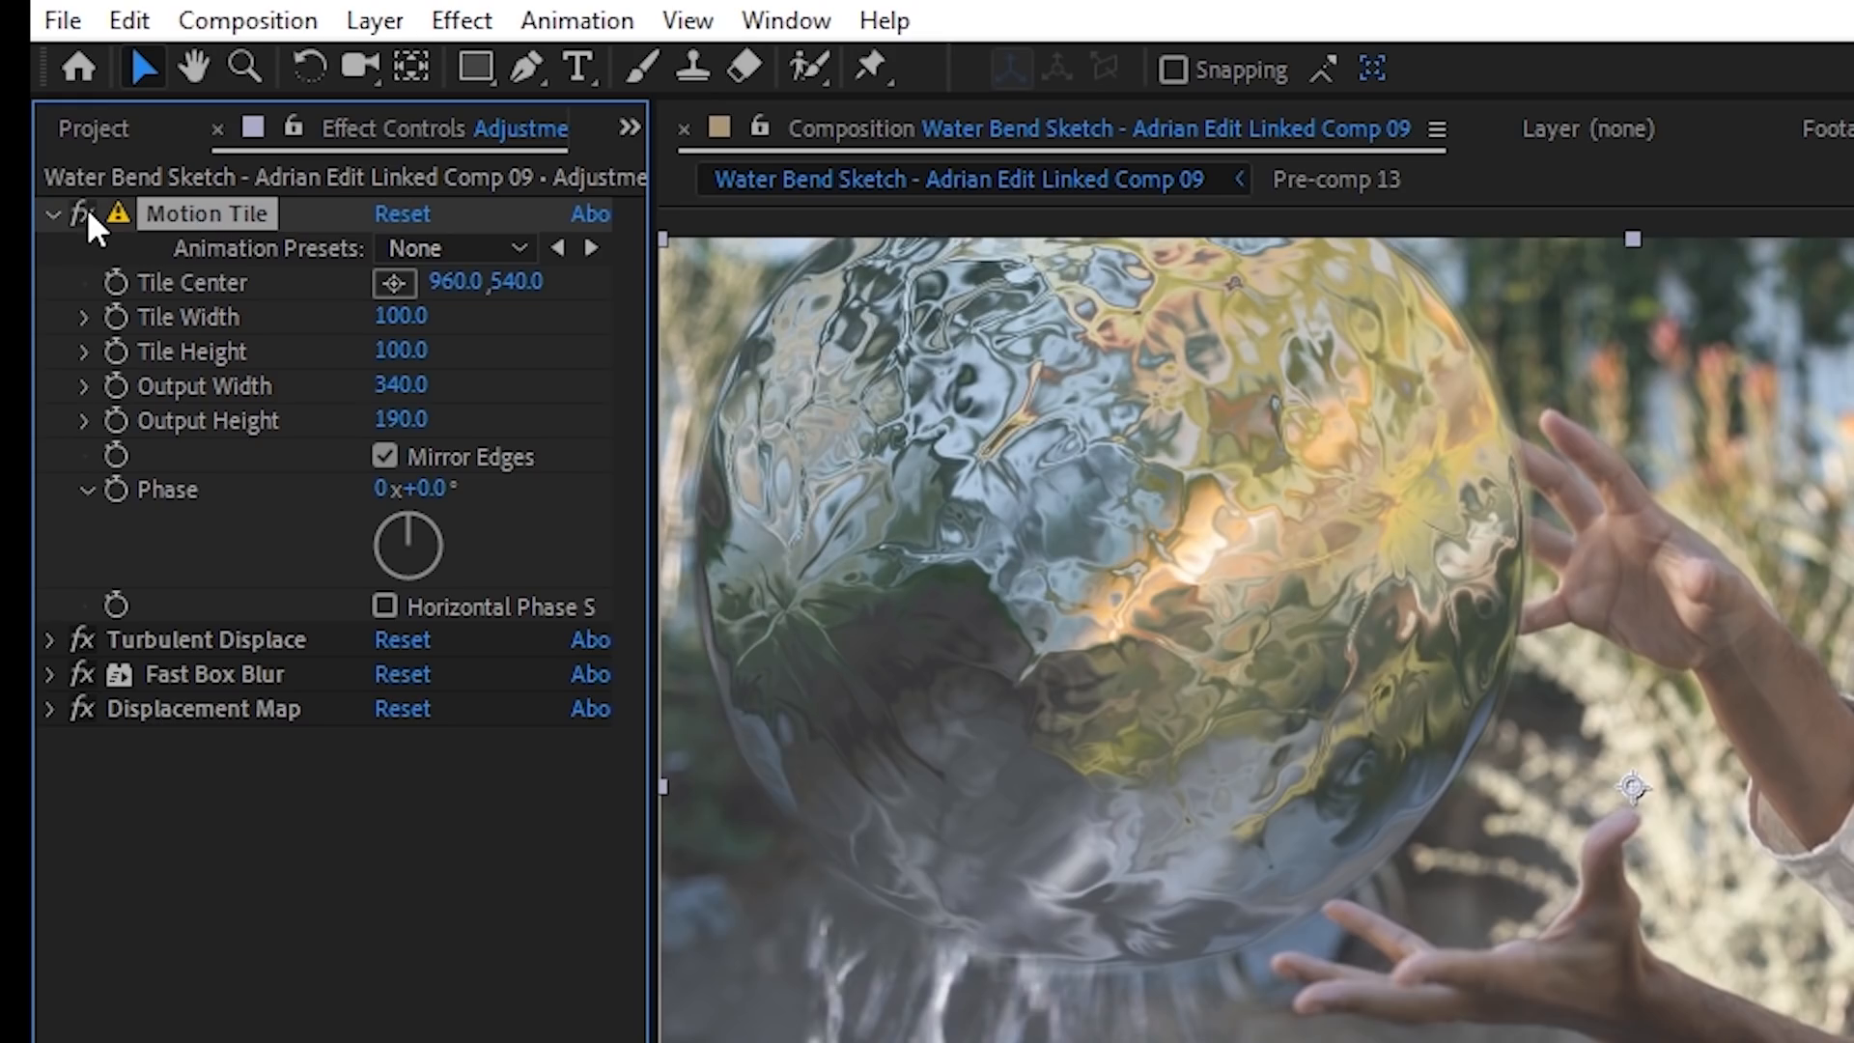
Step: Add CC Vector Blur to the adjustment layer, using the pre-comp on layer 1 as the Vector Map, and increase its Amount
{"action": "left_click", "coordinate": [600, 322]}
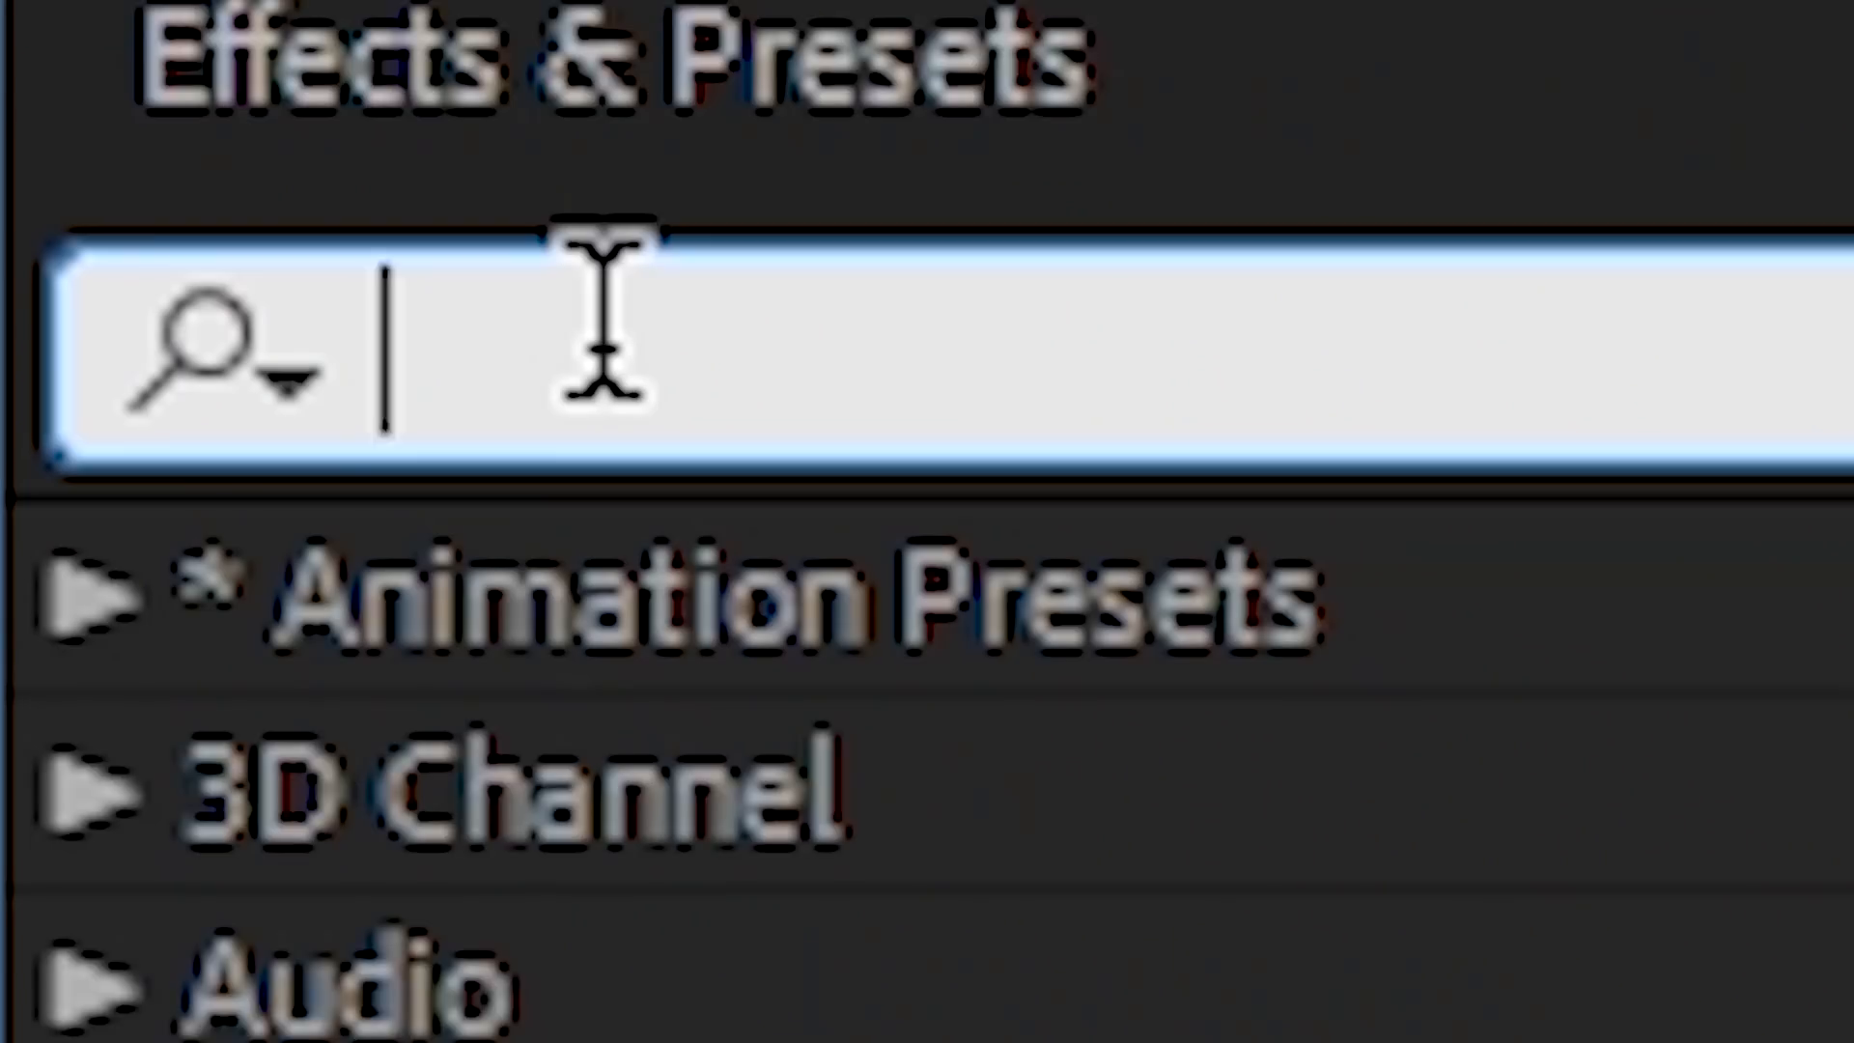
{"action": "type", "text": "vector"}
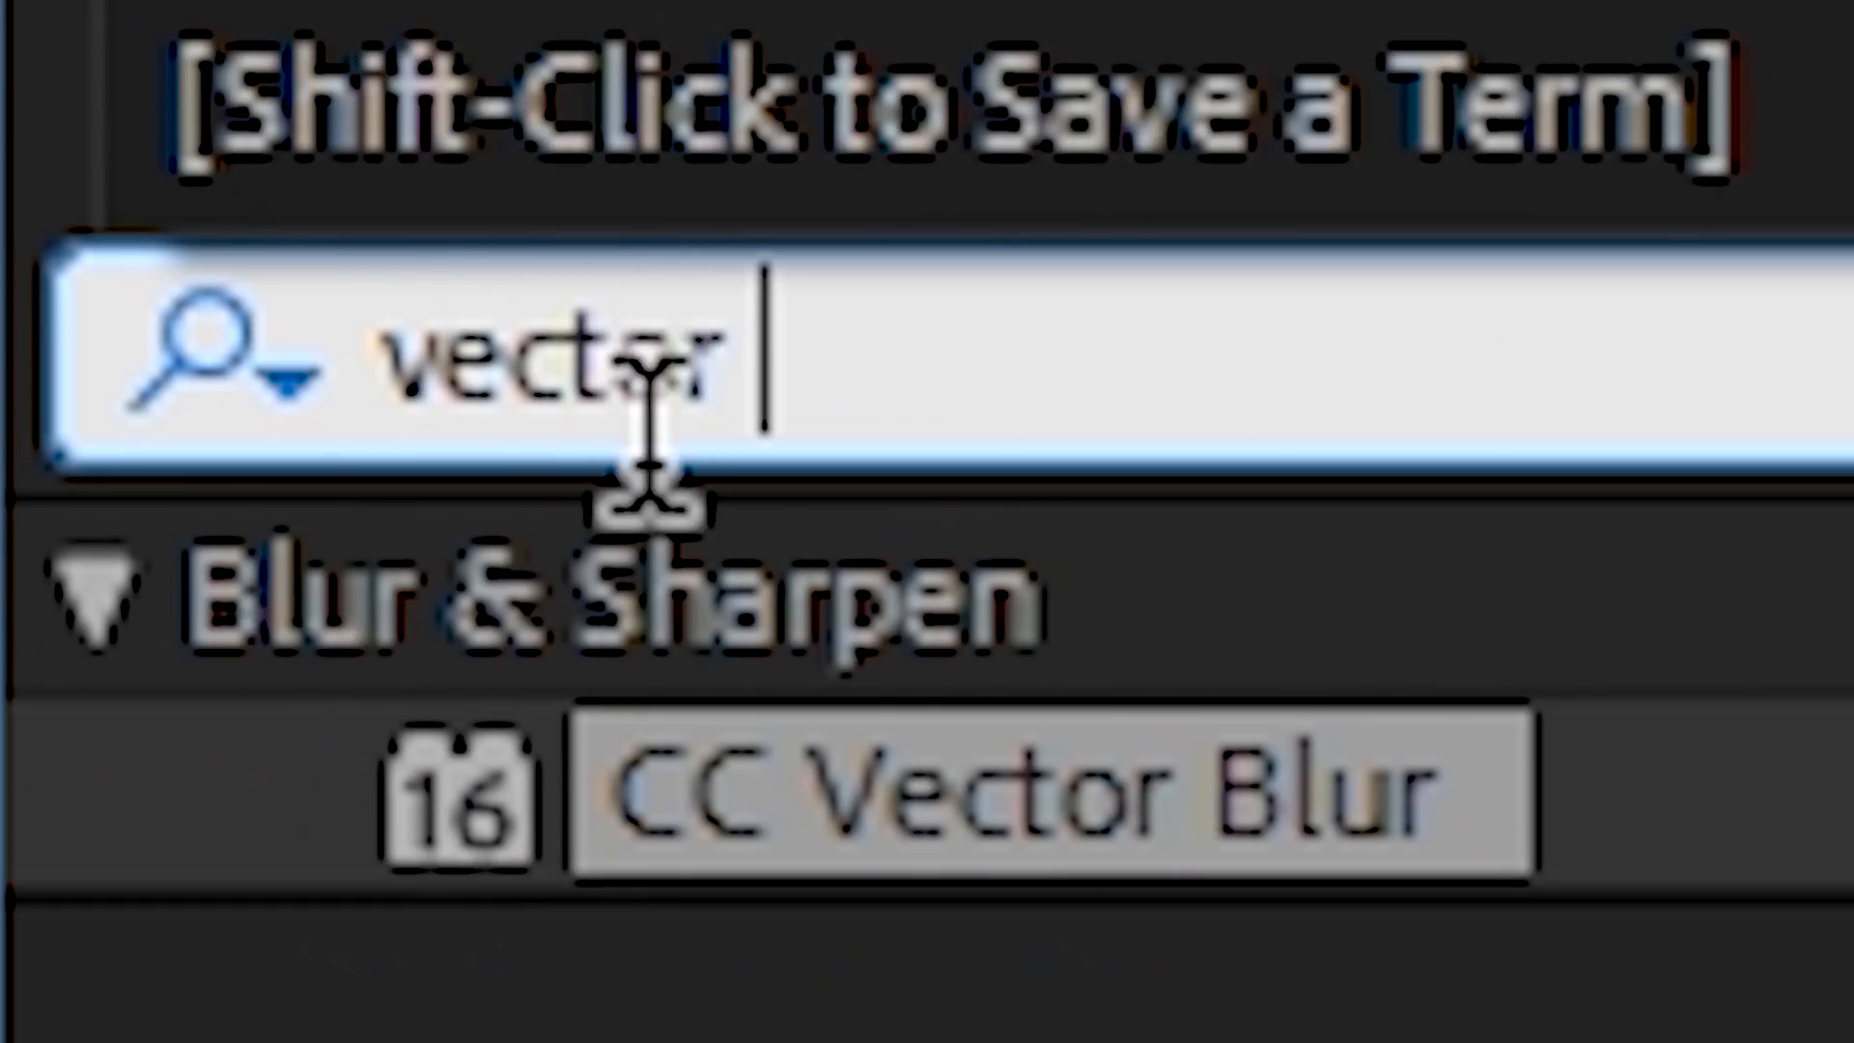
{"action": "left_click_drag", "start_coordinate": [1027, 790], "coordinate": [469, 793]}
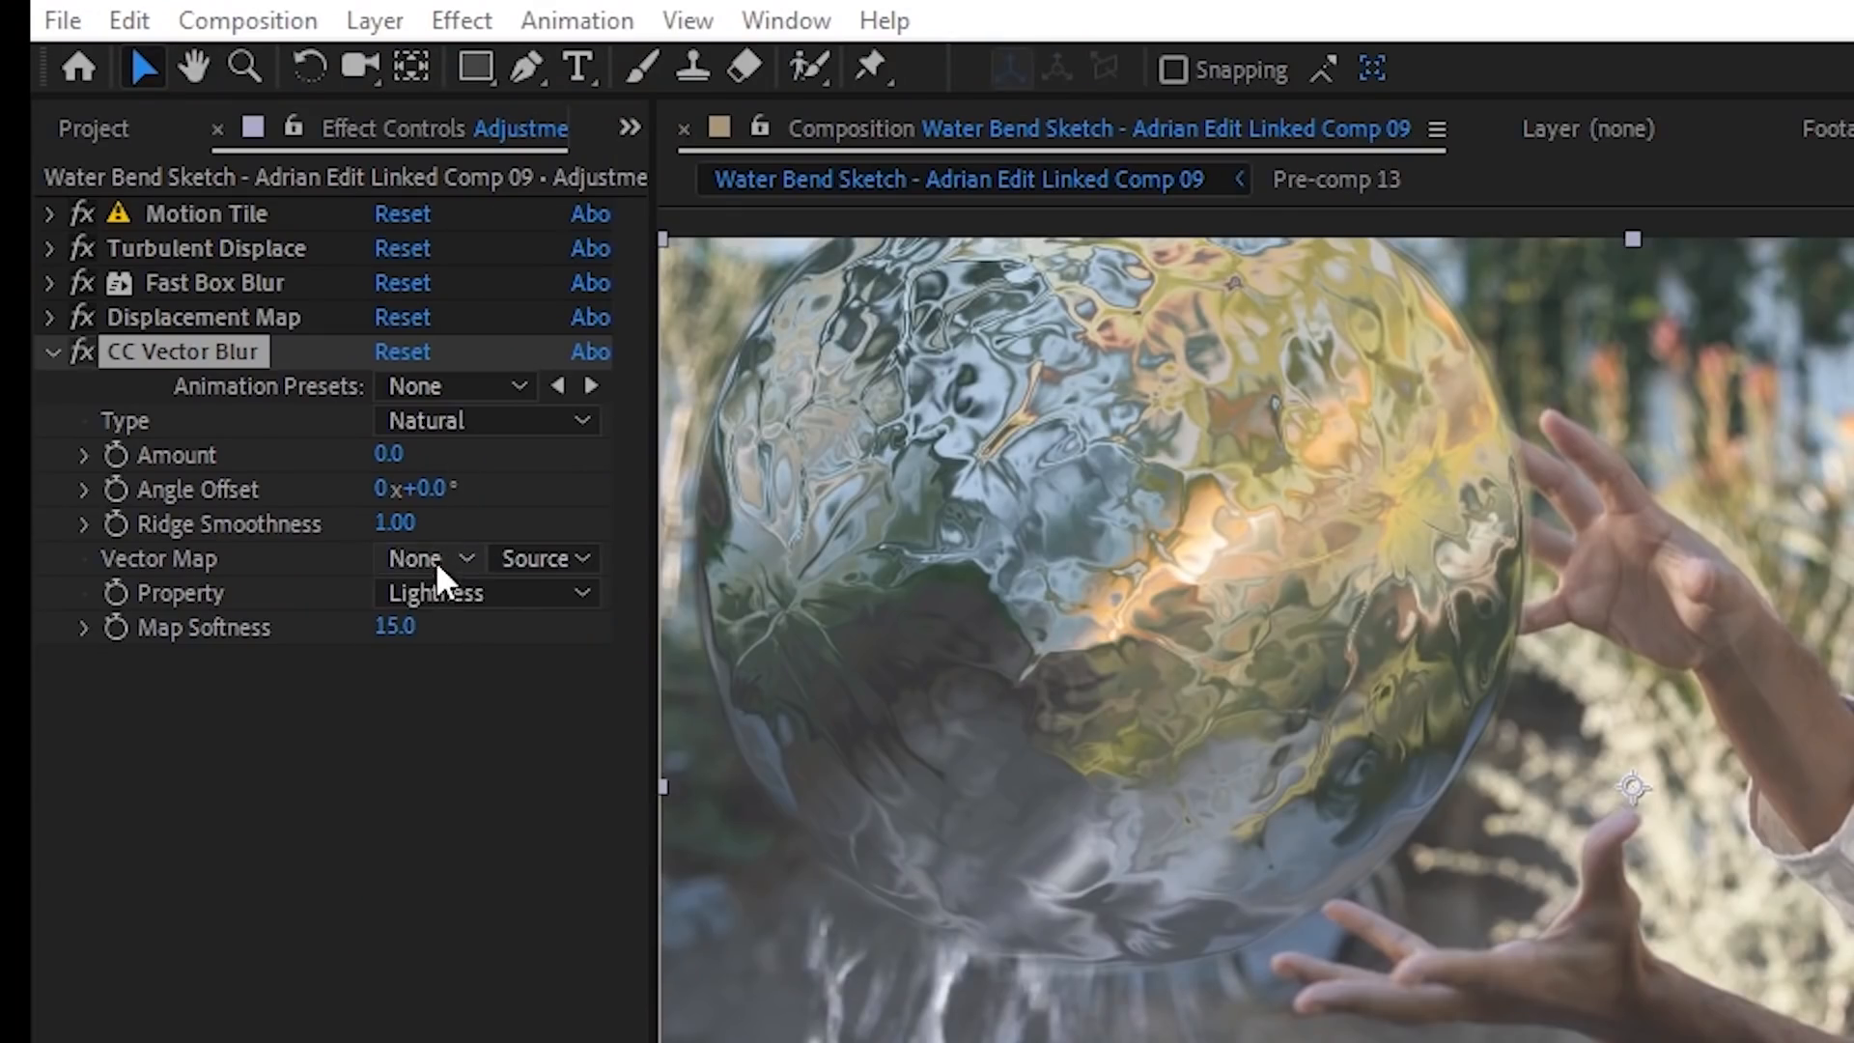
{"action": "left_click", "coordinate": [436, 560]}
{"action": "left_click", "coordinate": [450, 646]}
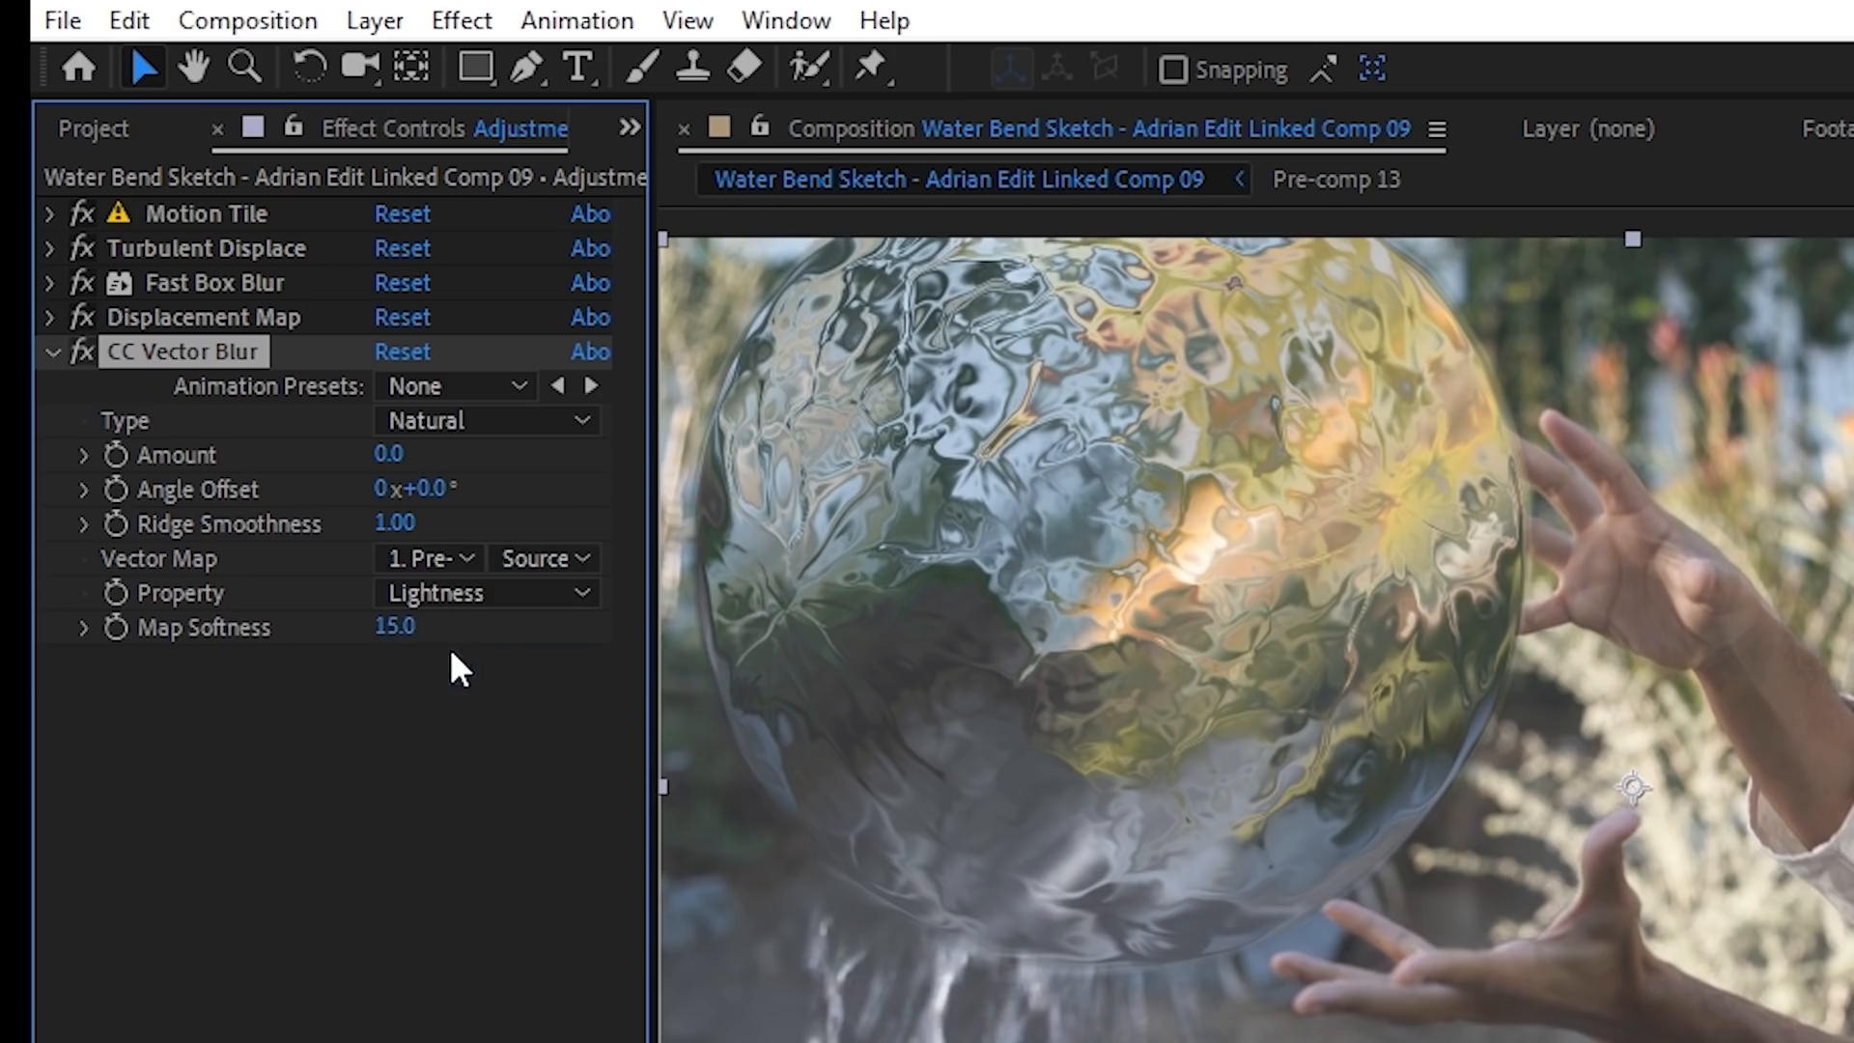
{"action": "left_click", "coordinate": [83, 455]}
{"action": "left_click_drag", "start_coordinate": [365, 510], "coordinate": [401, 510]}
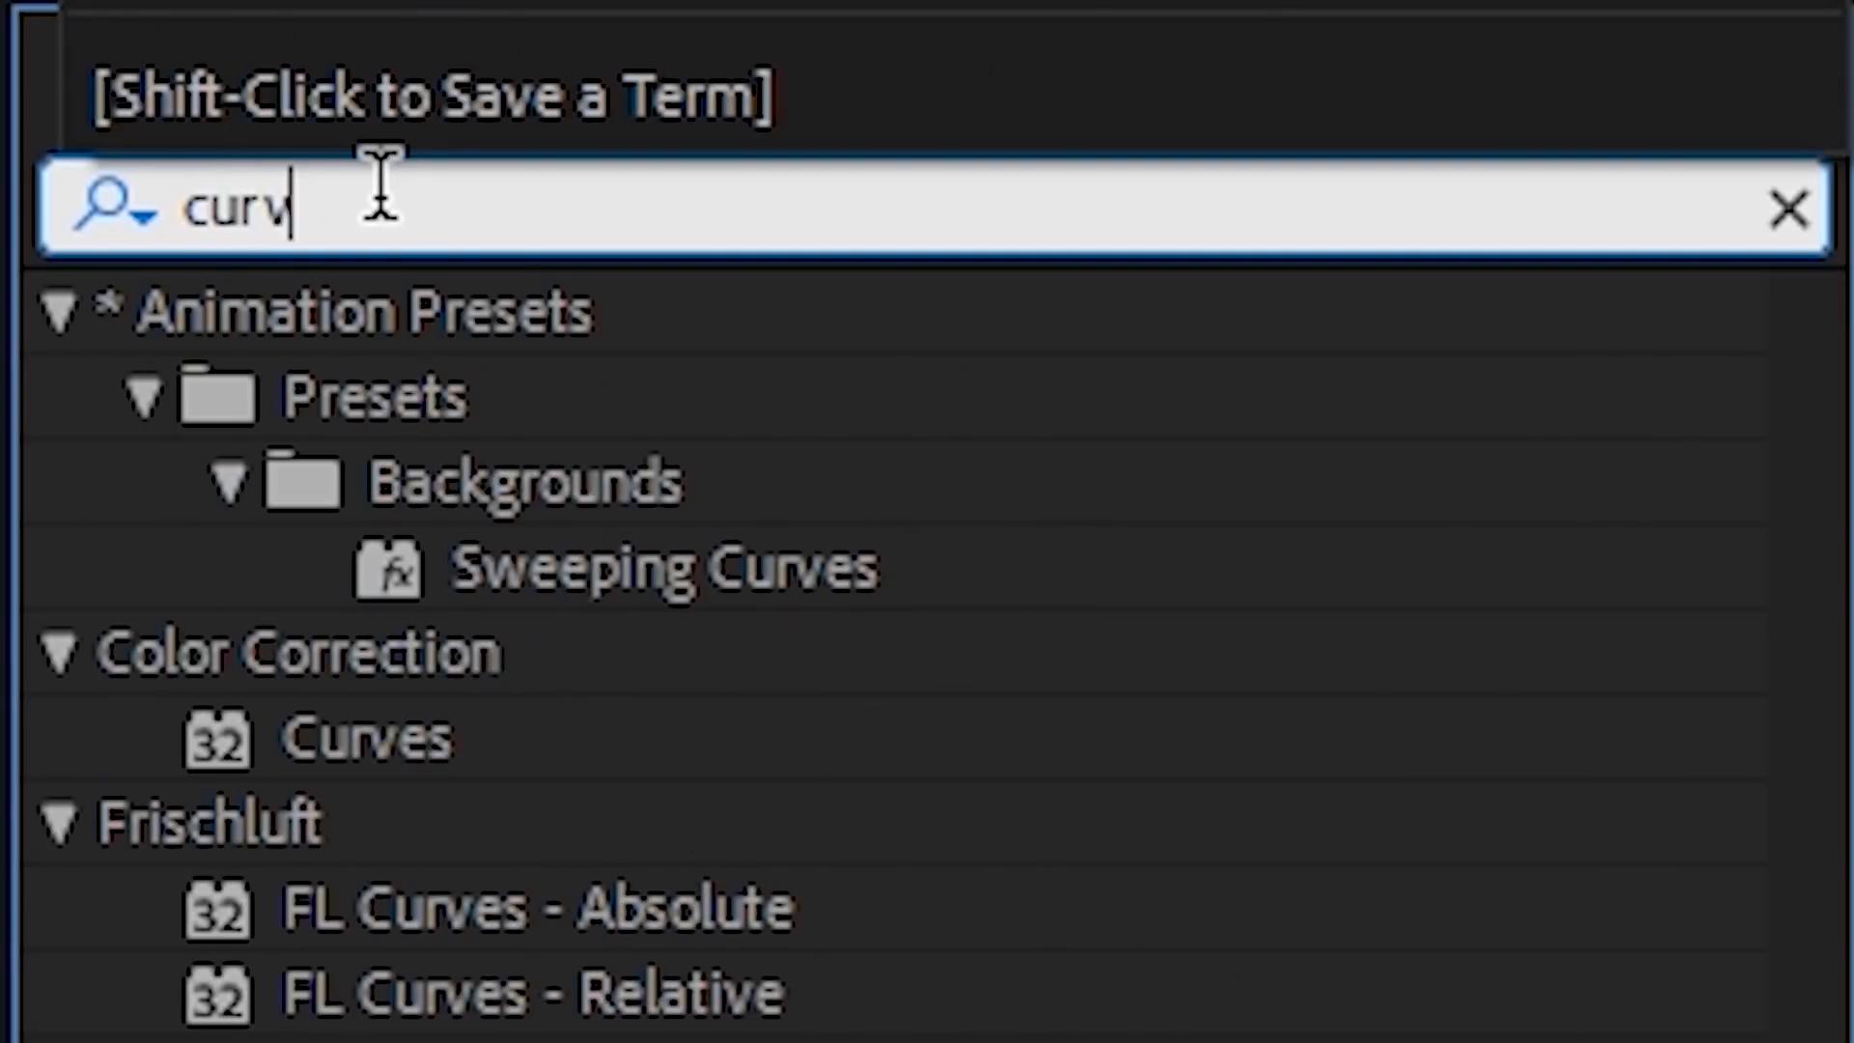
Step: Add a Curves effect to the adjustment layer and adjust the midtones of the Blue channel
{"action": "left_click", "coordinate": [372, 737]}
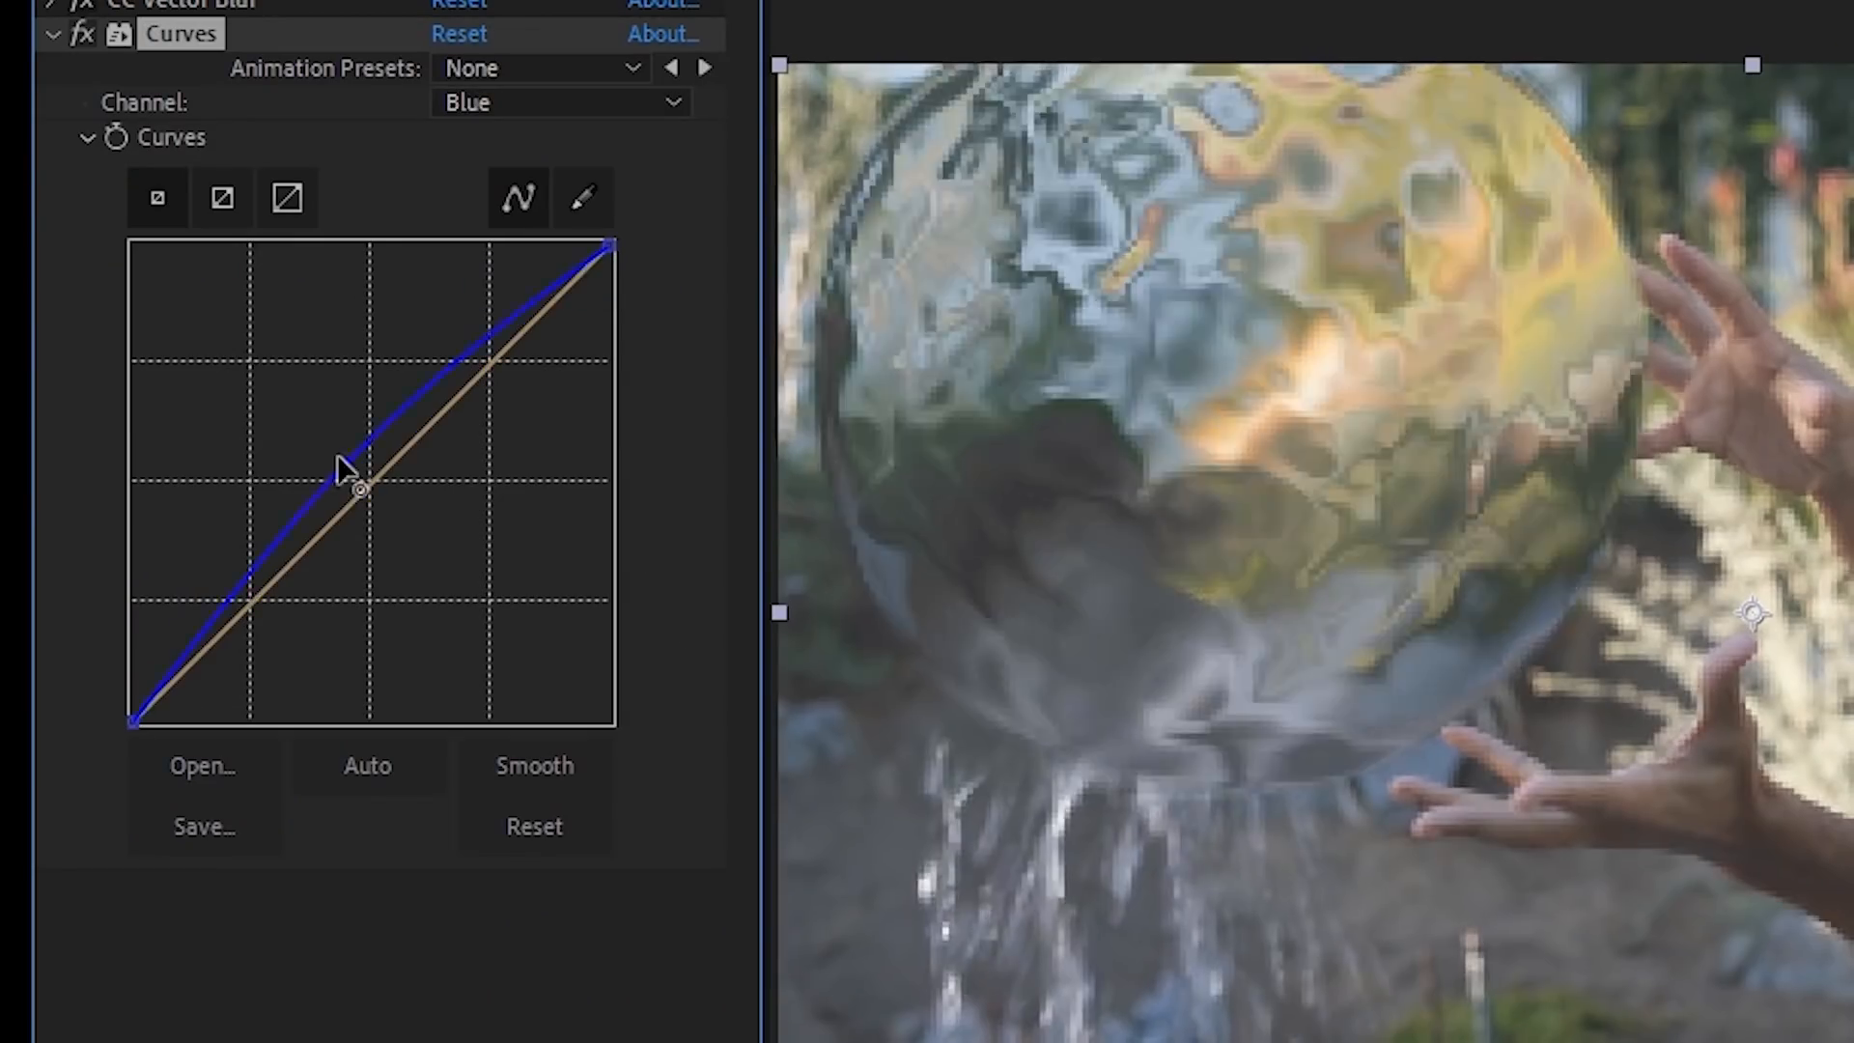
{"action": "left_click_drag", "start_coordinate": [340, 467], "coordinate": [342, 509]}
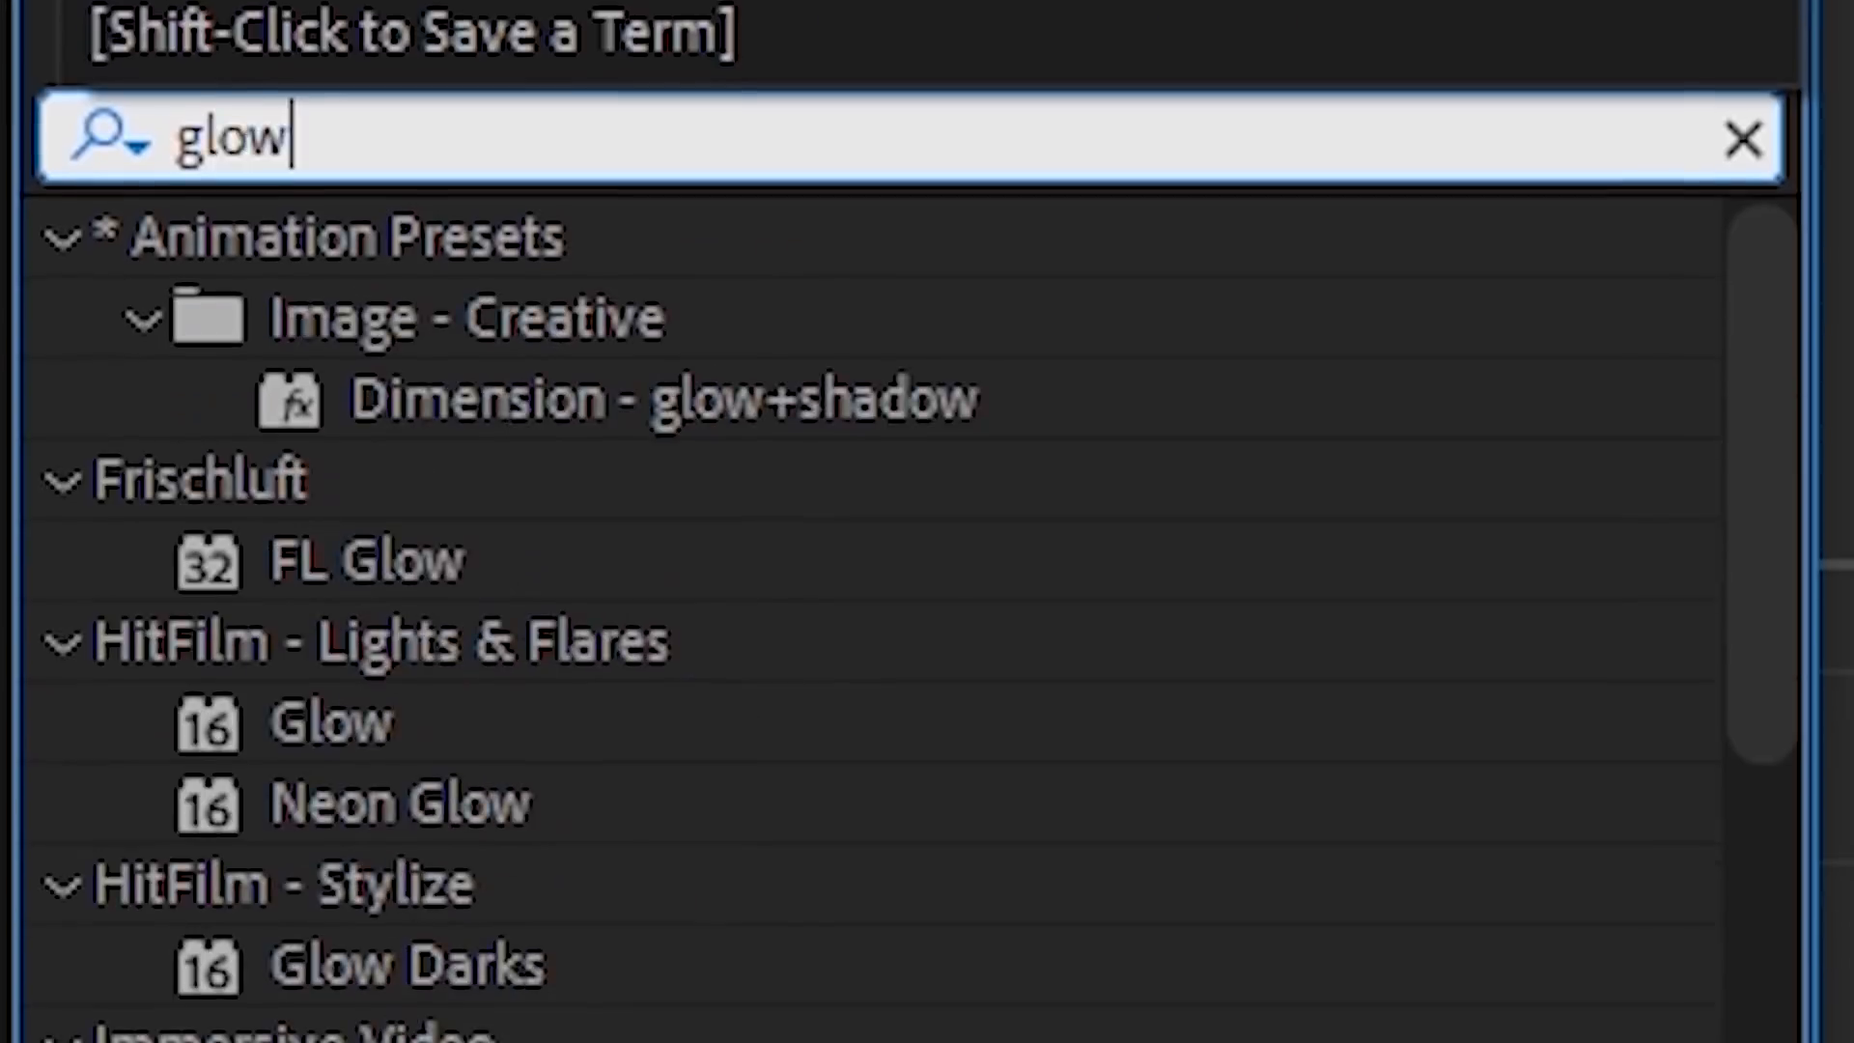
Step: Add a Glow effect to the adjustment layer, with Glow Threshold at 100% and Glow Radius at 76.8
{"action": "scroll", "coordinate": [656, 801], "scroll_direction": "down", "scroll_amount": 5}
{"action": "scroll", "coordinate": [657, 801], "scroll_direction": "down", "scroll_amount": 5}
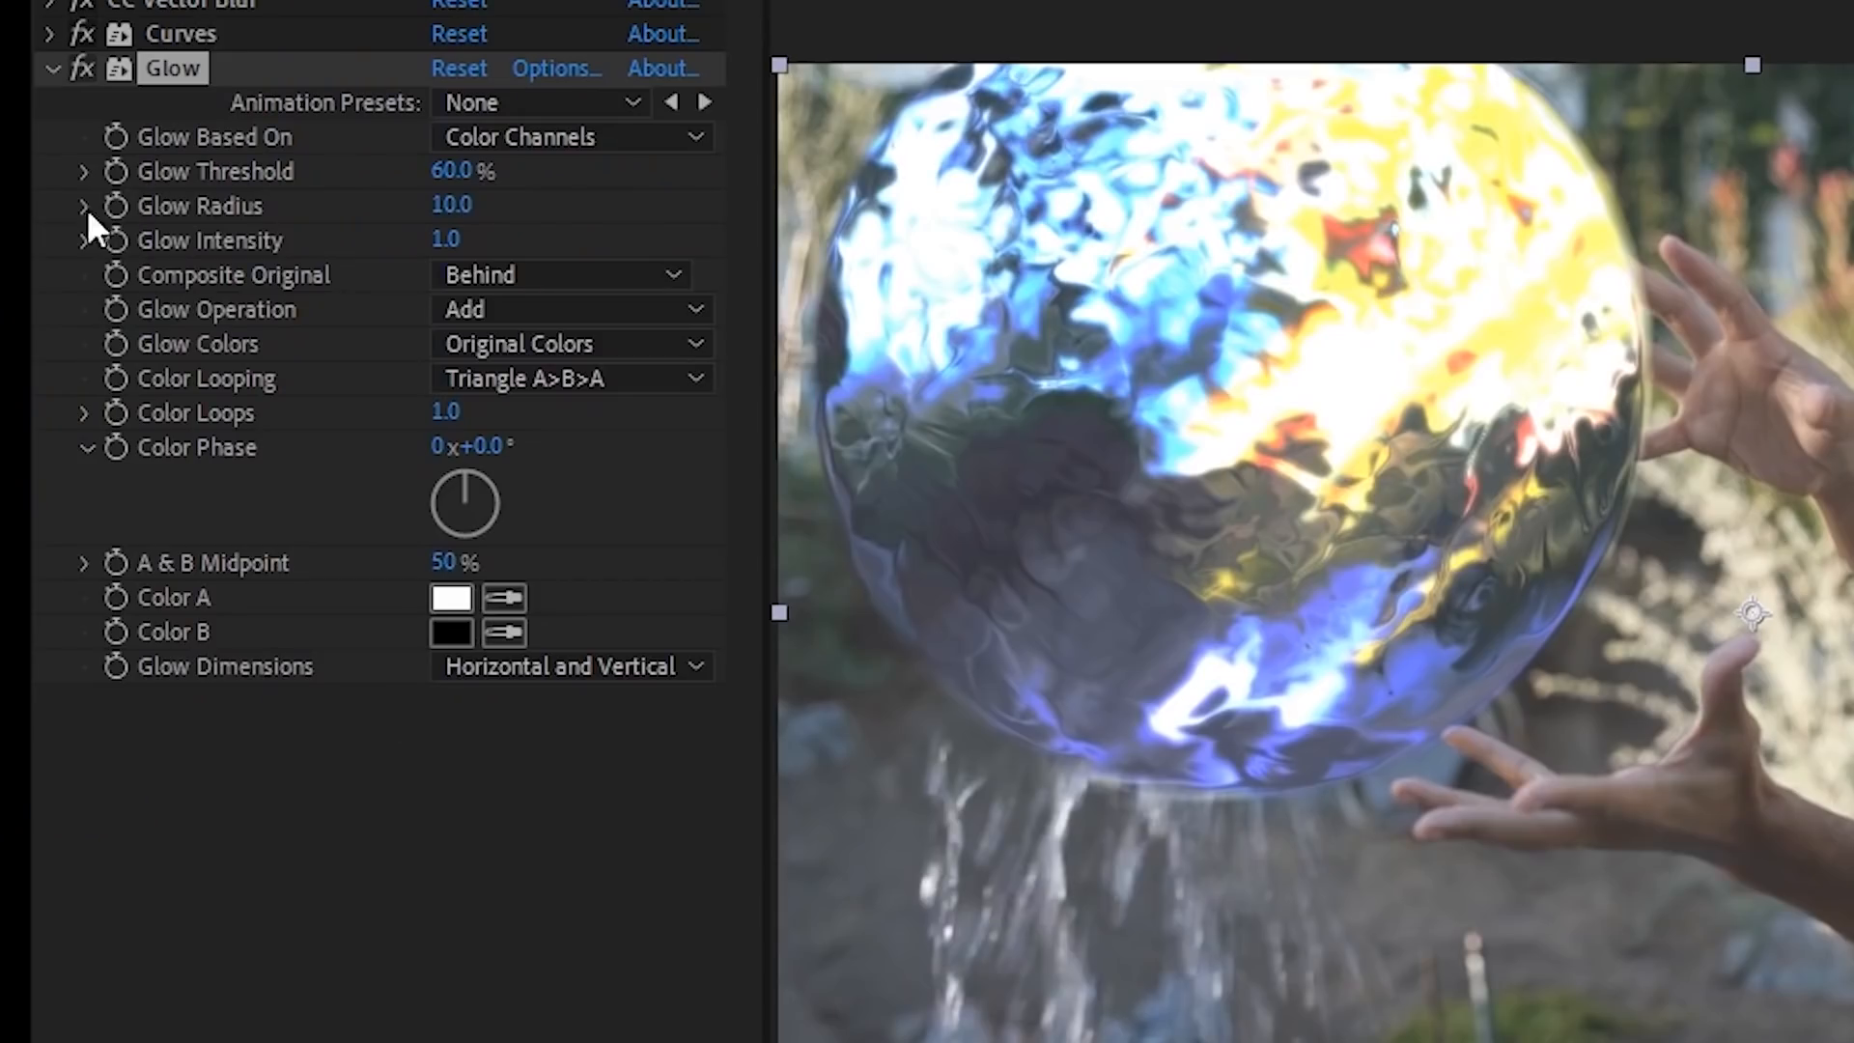
{"action": "left_click", "coordinate": [87, 171]}
{"action": "left_click_drag", "start_coordinate": [469, 229], "coordinate": [698, 219]}
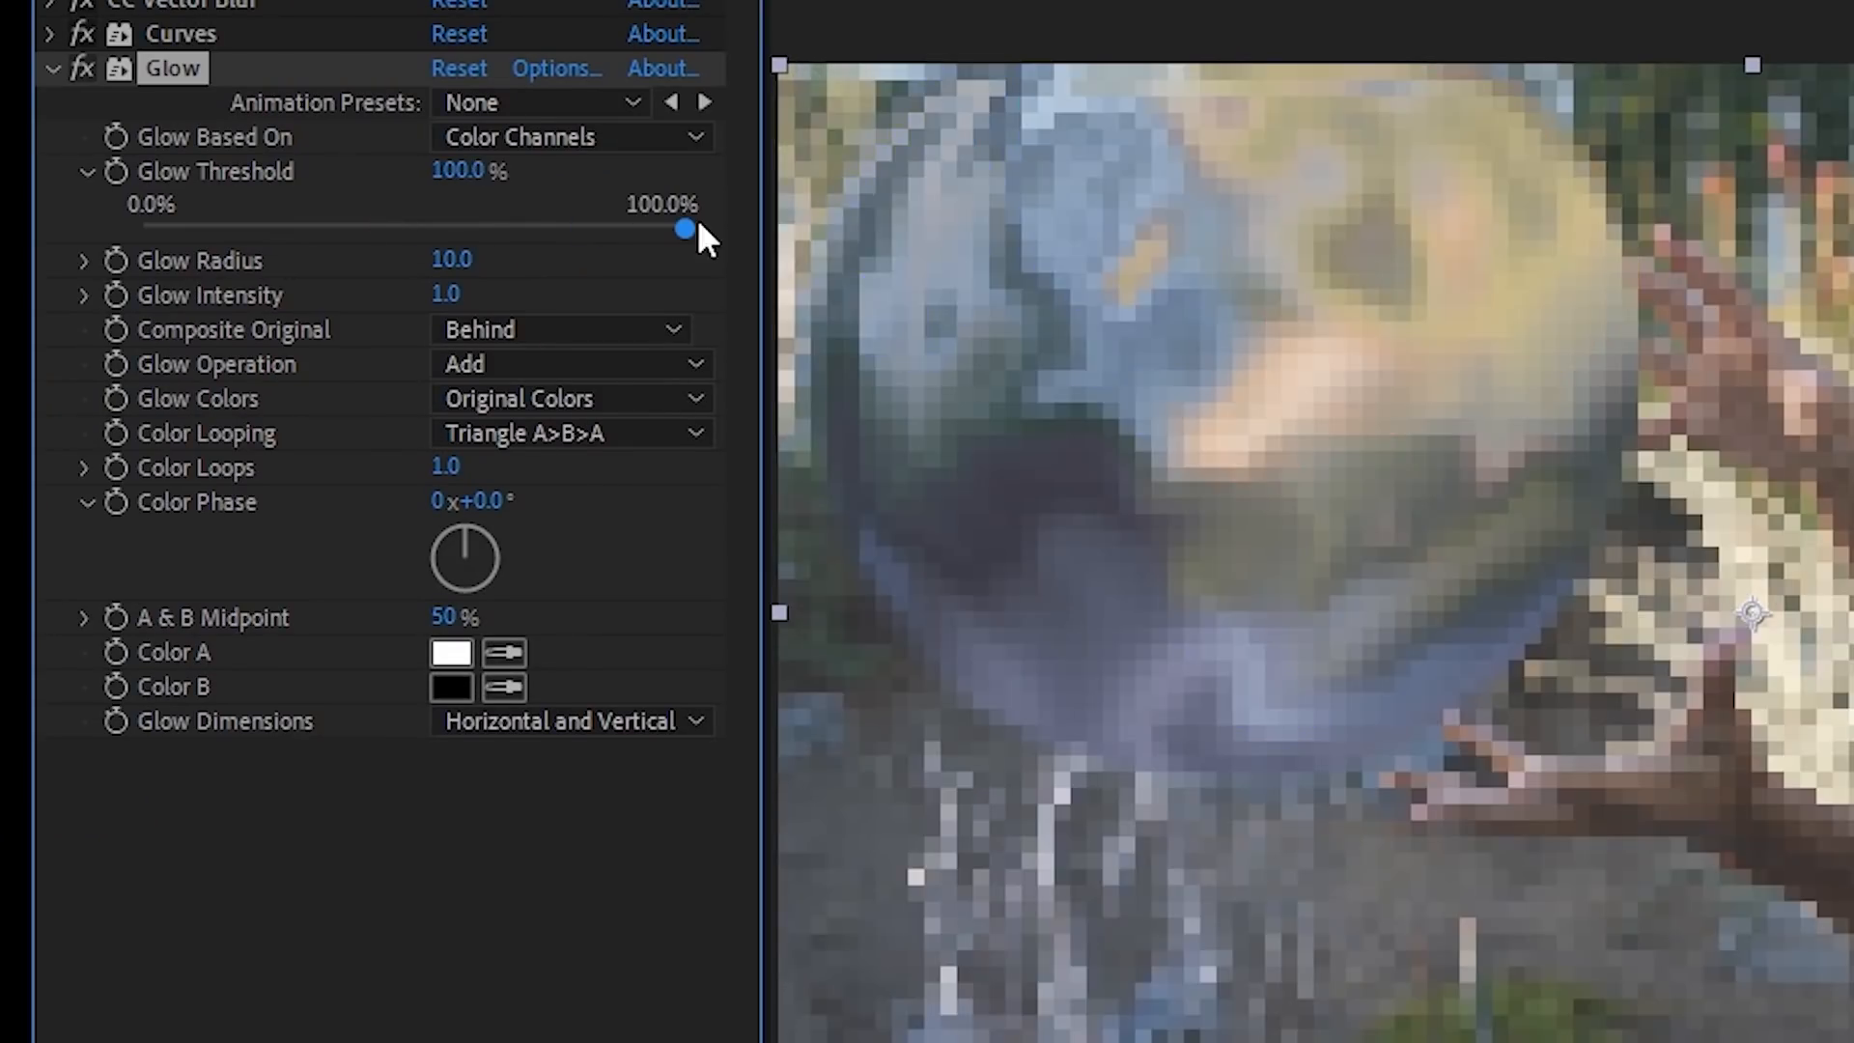
{"action": "left_click", "coordinate": [83, 261]}
{"action": "left_click_drag", "start_coordinate": [265, 310], "coordinate": [559, 316]}
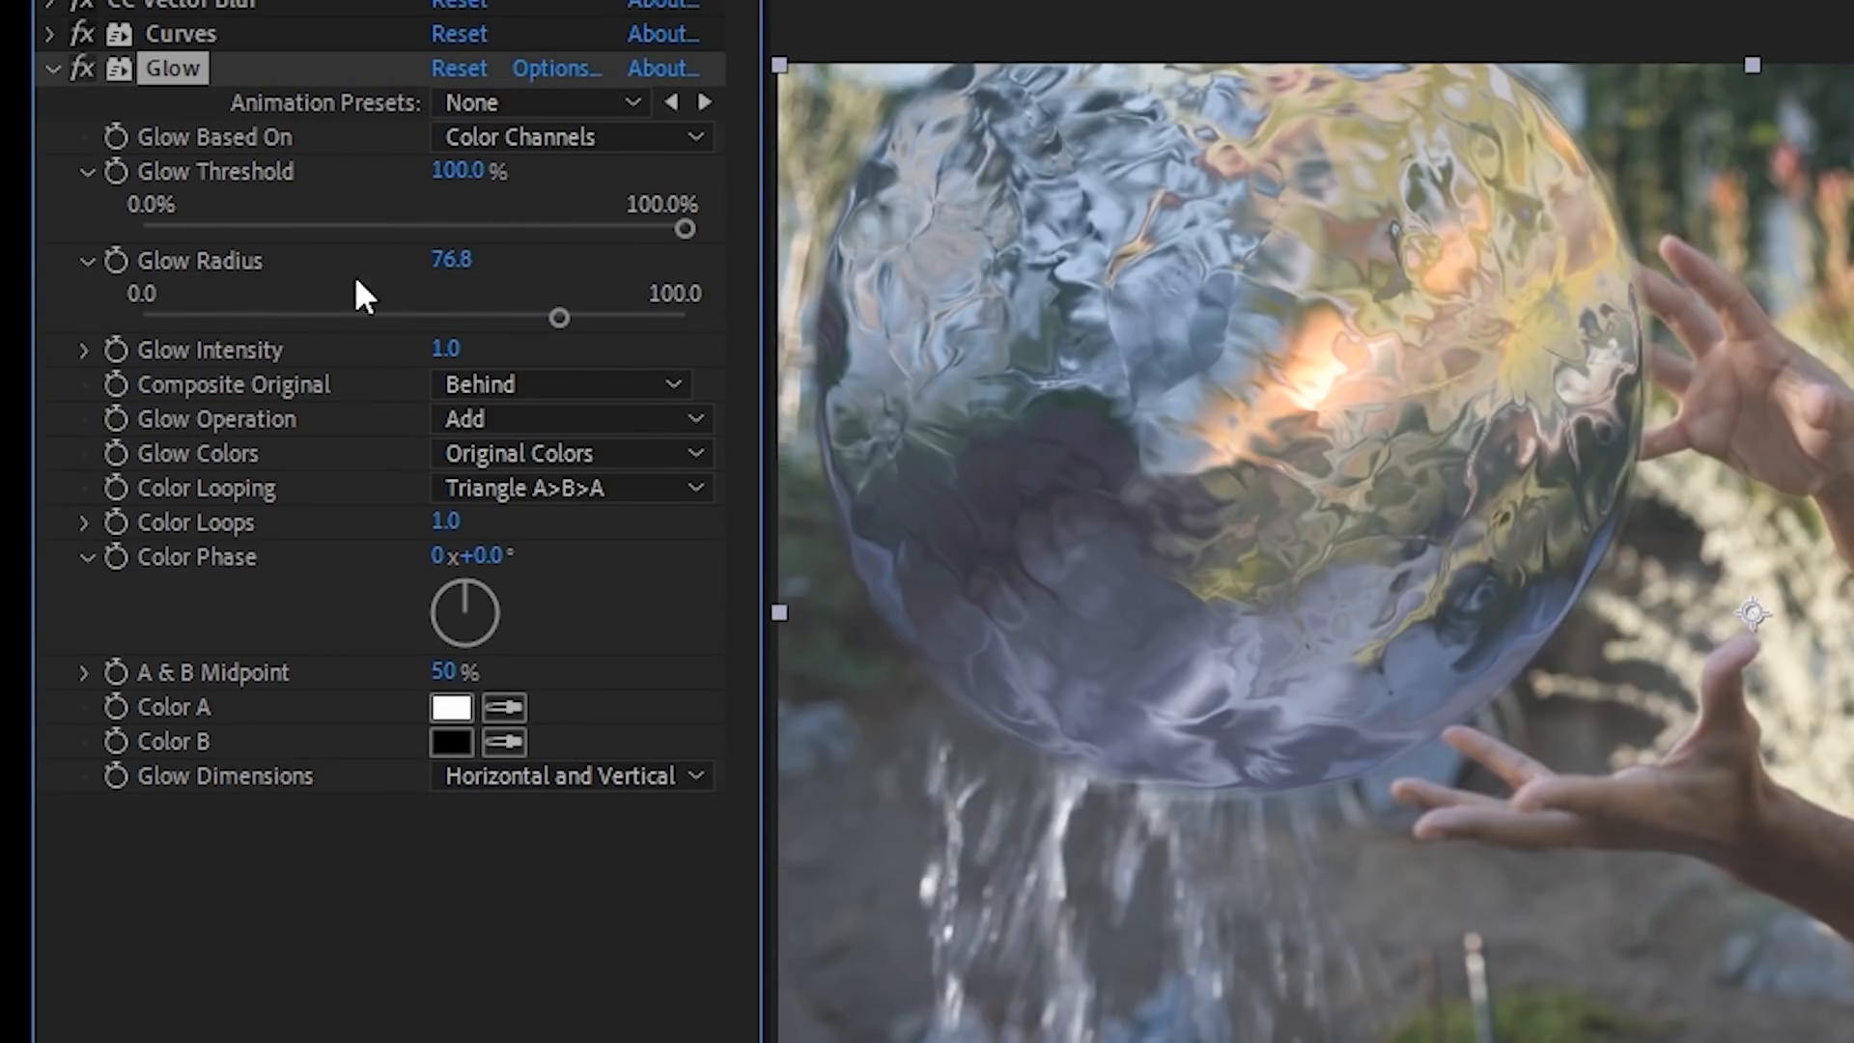
Step: Set the Glow Threshold to 85.4% and reduce the Glow Intensity below 1.0
{"action": "left_click_drag", "start_coordinate": [676, 228], "coordinate": [605, 226]}
{"action": "left_click", "coordinate": [83, 349]}
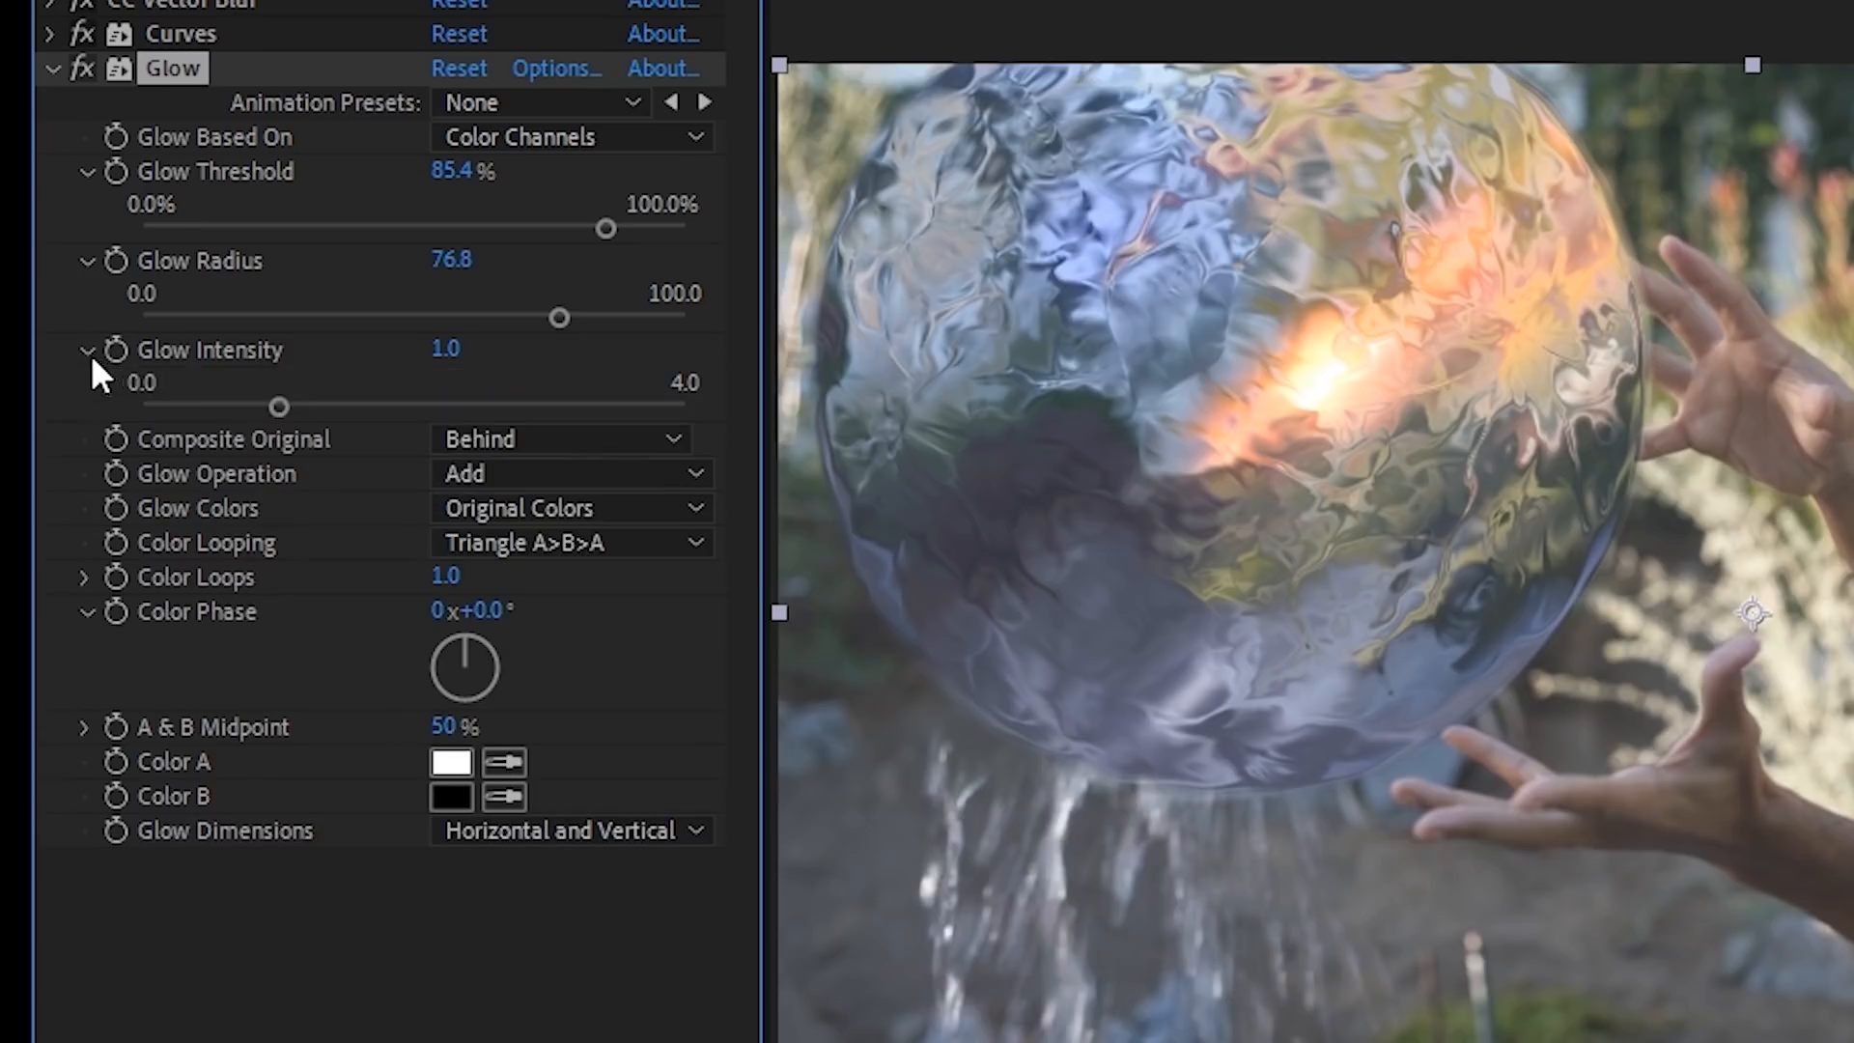
{"action": "left_click_drag", "start_coordinate": [278, 404], "coordinate": [217, 408]}
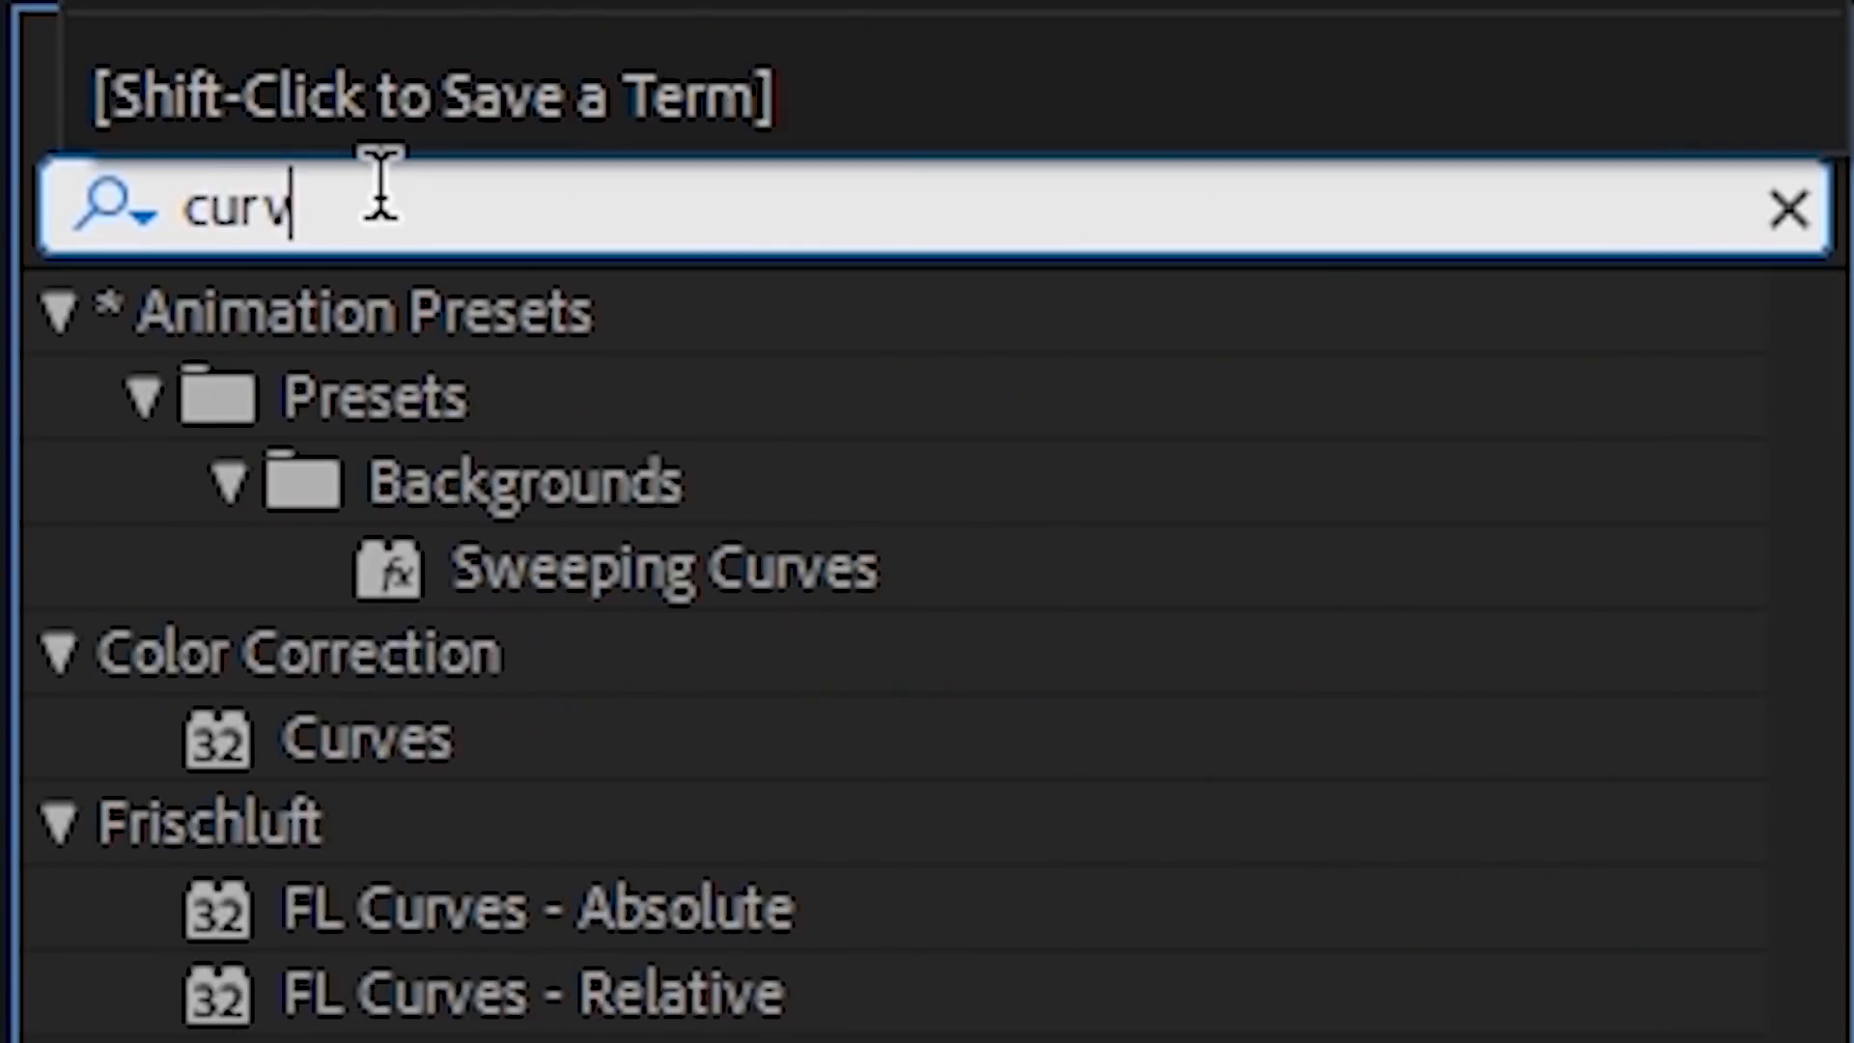
Step: Try a Curves effect on Pre-comp 12, raising the RGB black point and slightly lowering the white point
{"action": "double_click", "coordinate": [367, 739]}
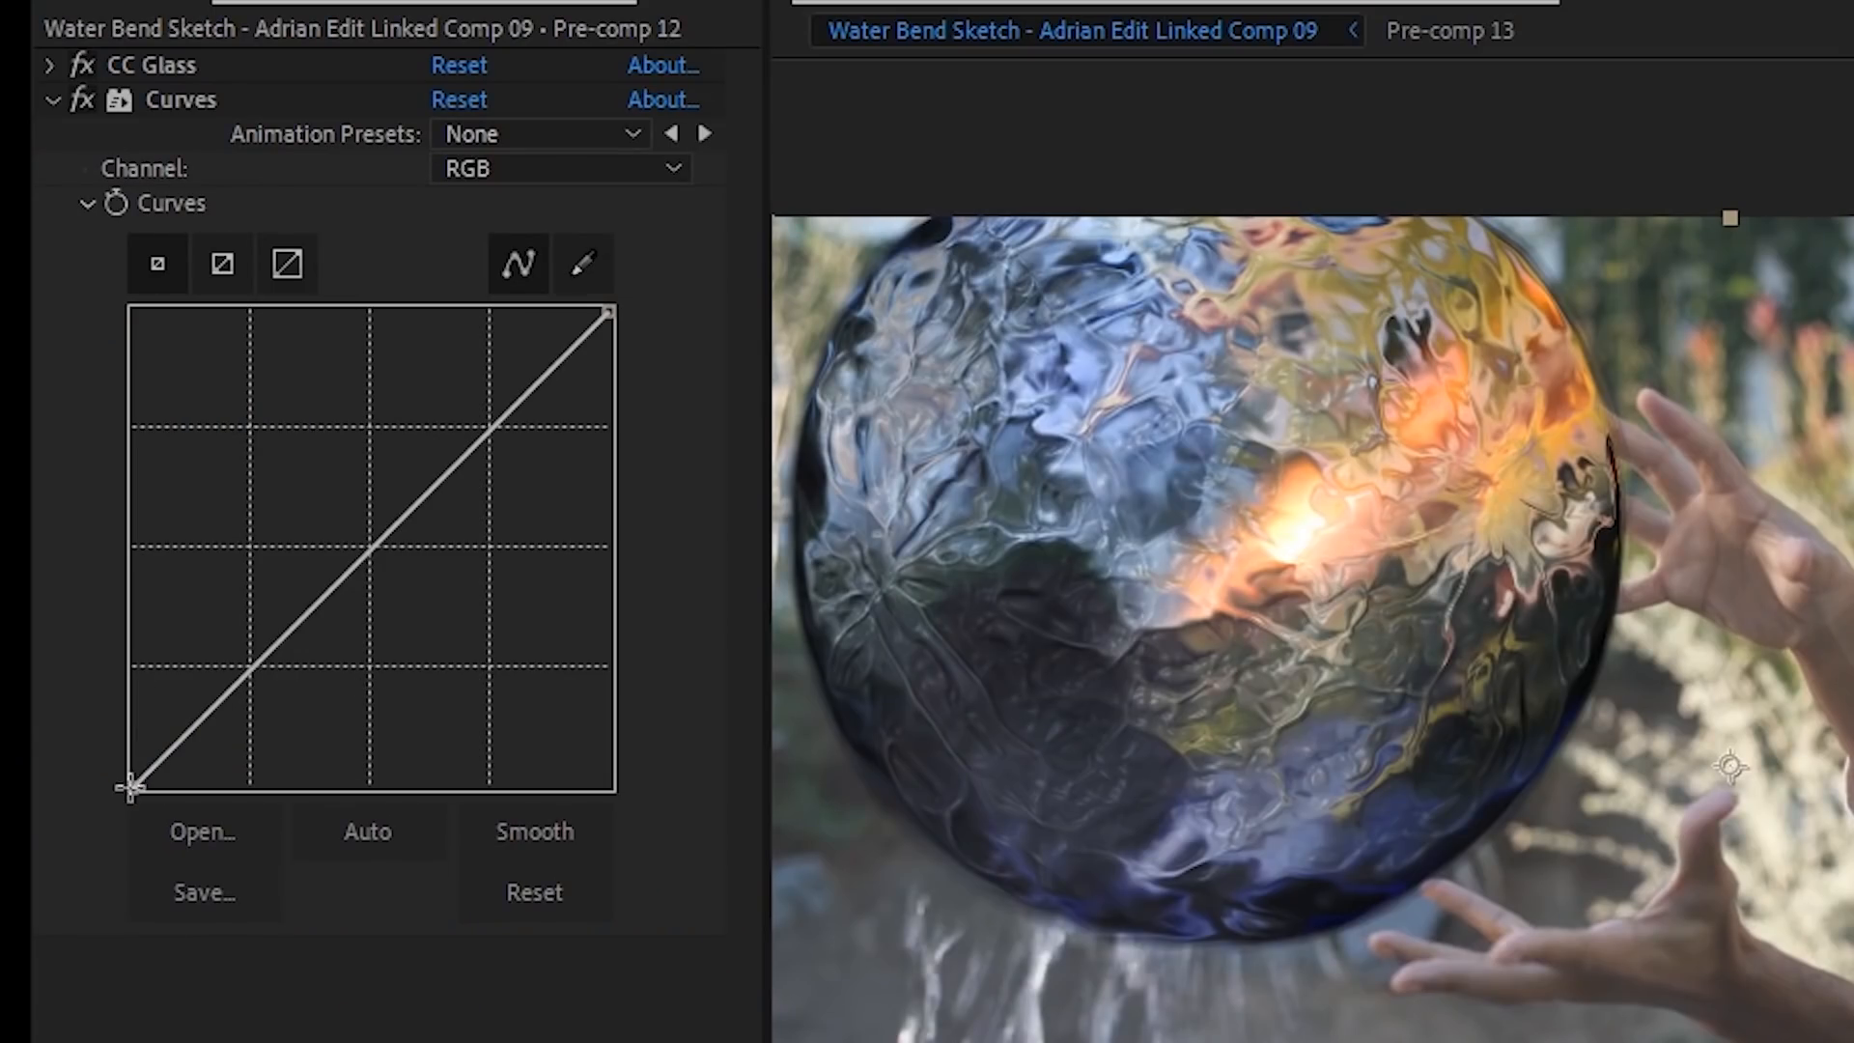
{"action": "left_click_drag", "start_coordinate": [131, 787], "coordinate": [132, 697]}
{"action": "left_click_drag", "start_coordinate": [607, 311], "coordinate": [609, 338]}
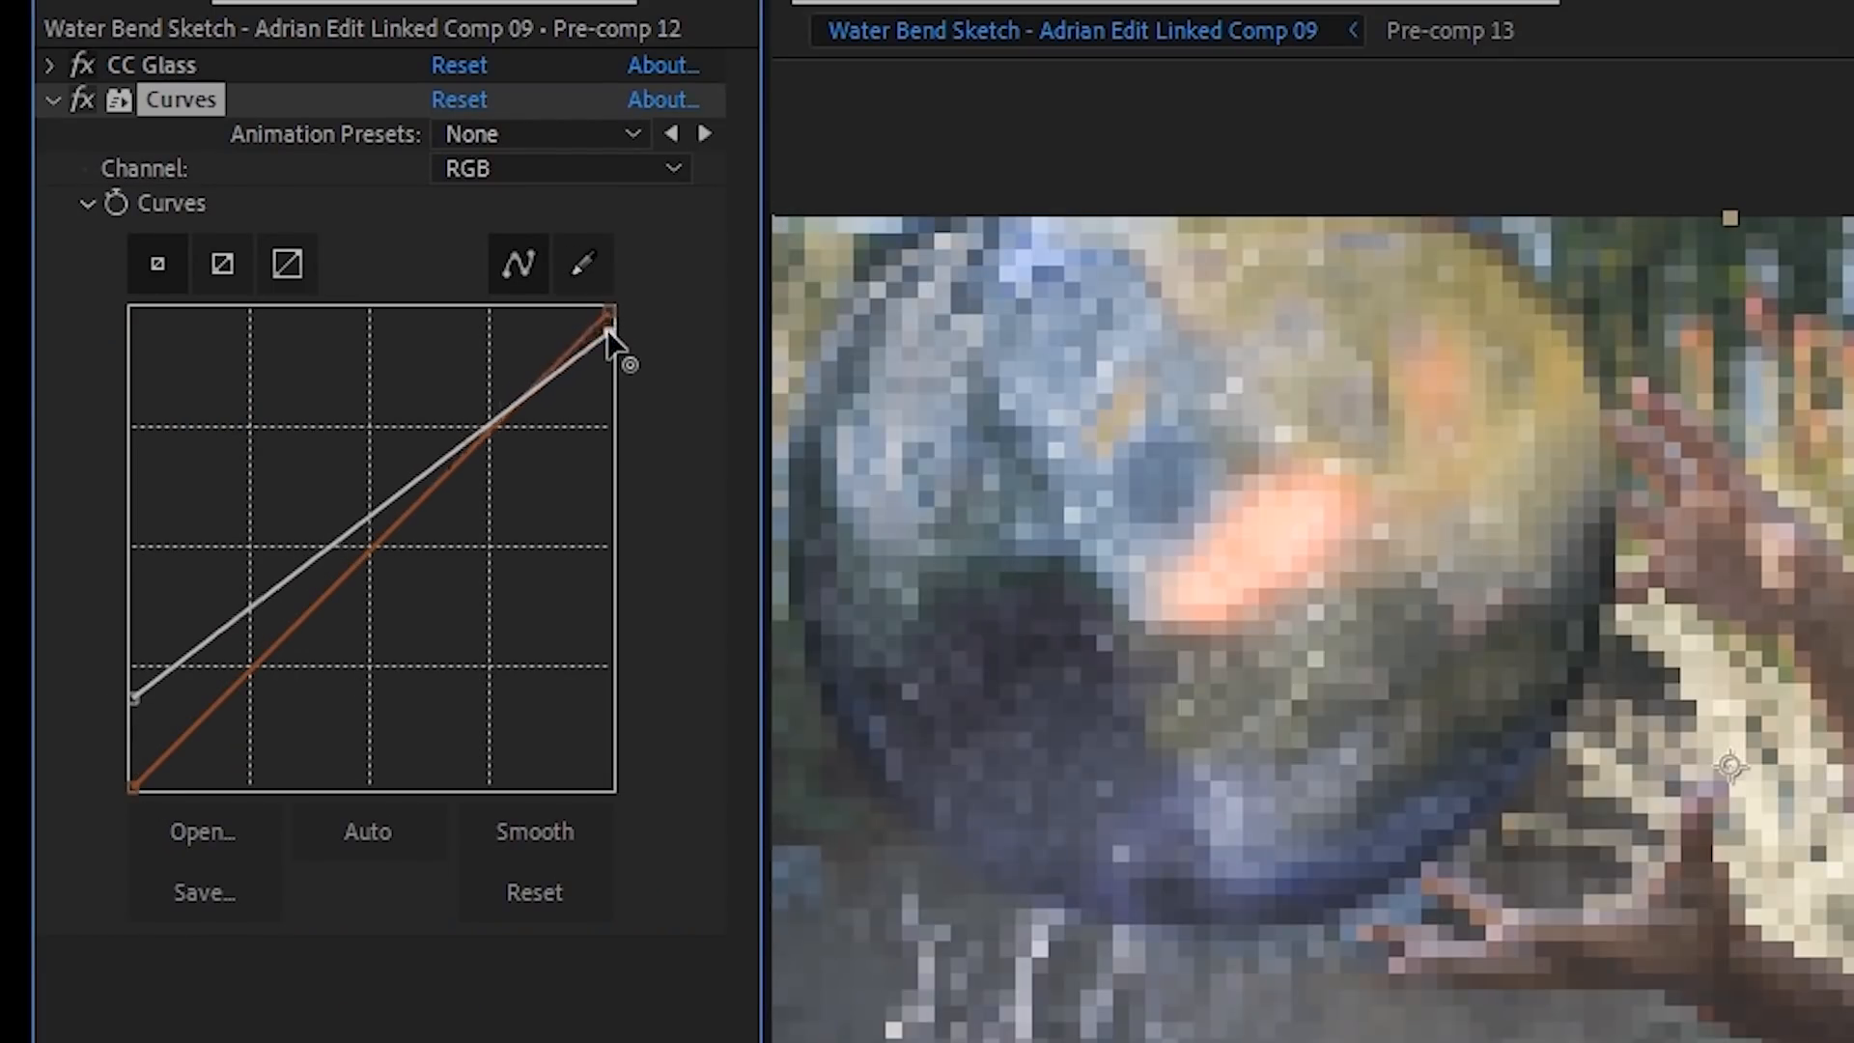
{"action": "left_click", "coordinate": [50, 99]}
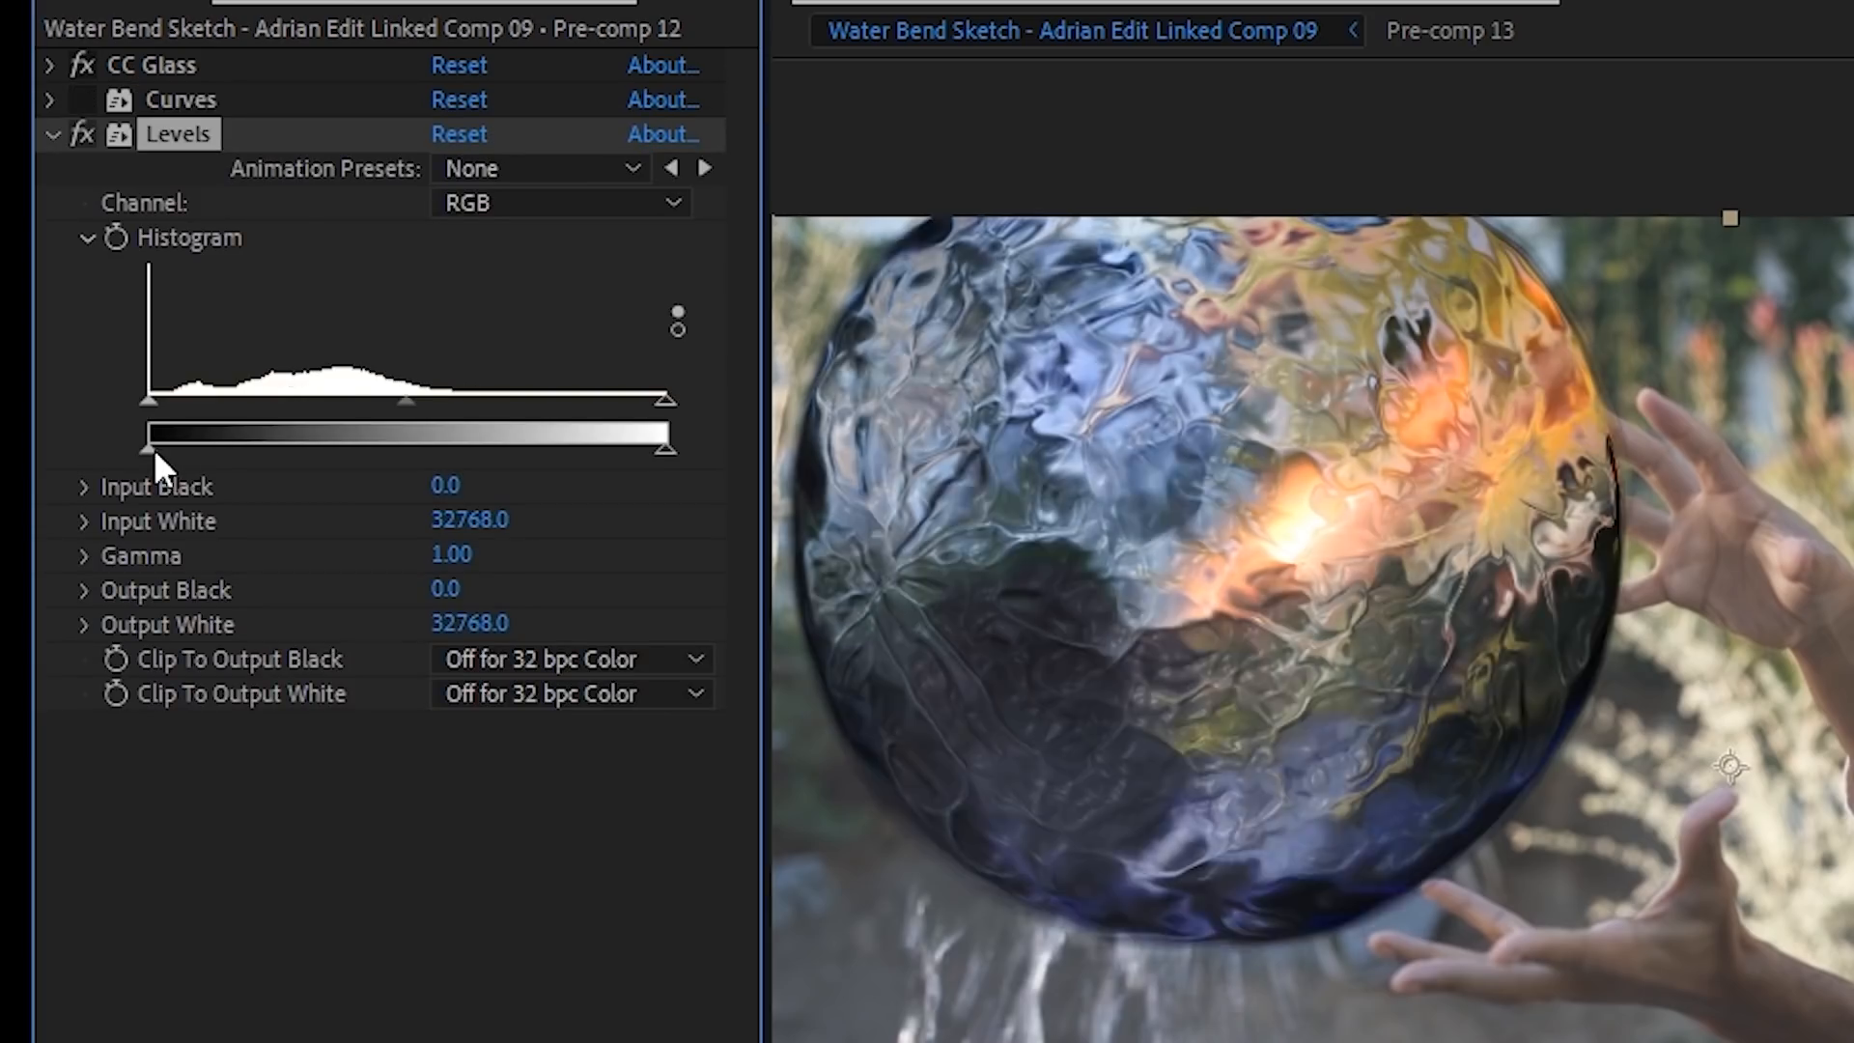
Step: Flatten Pre-comp 12's contrast with Levels, setting Output White to 30840.5 and raising Output Black above 5268.6
{"action": "left_click_drag", "start_coordinate": [154, 448], "coordinate": [231, 448]}
{"action": "left_click_drag", "start_coordinate": [651, 450], "coordinate": [634, 450]}
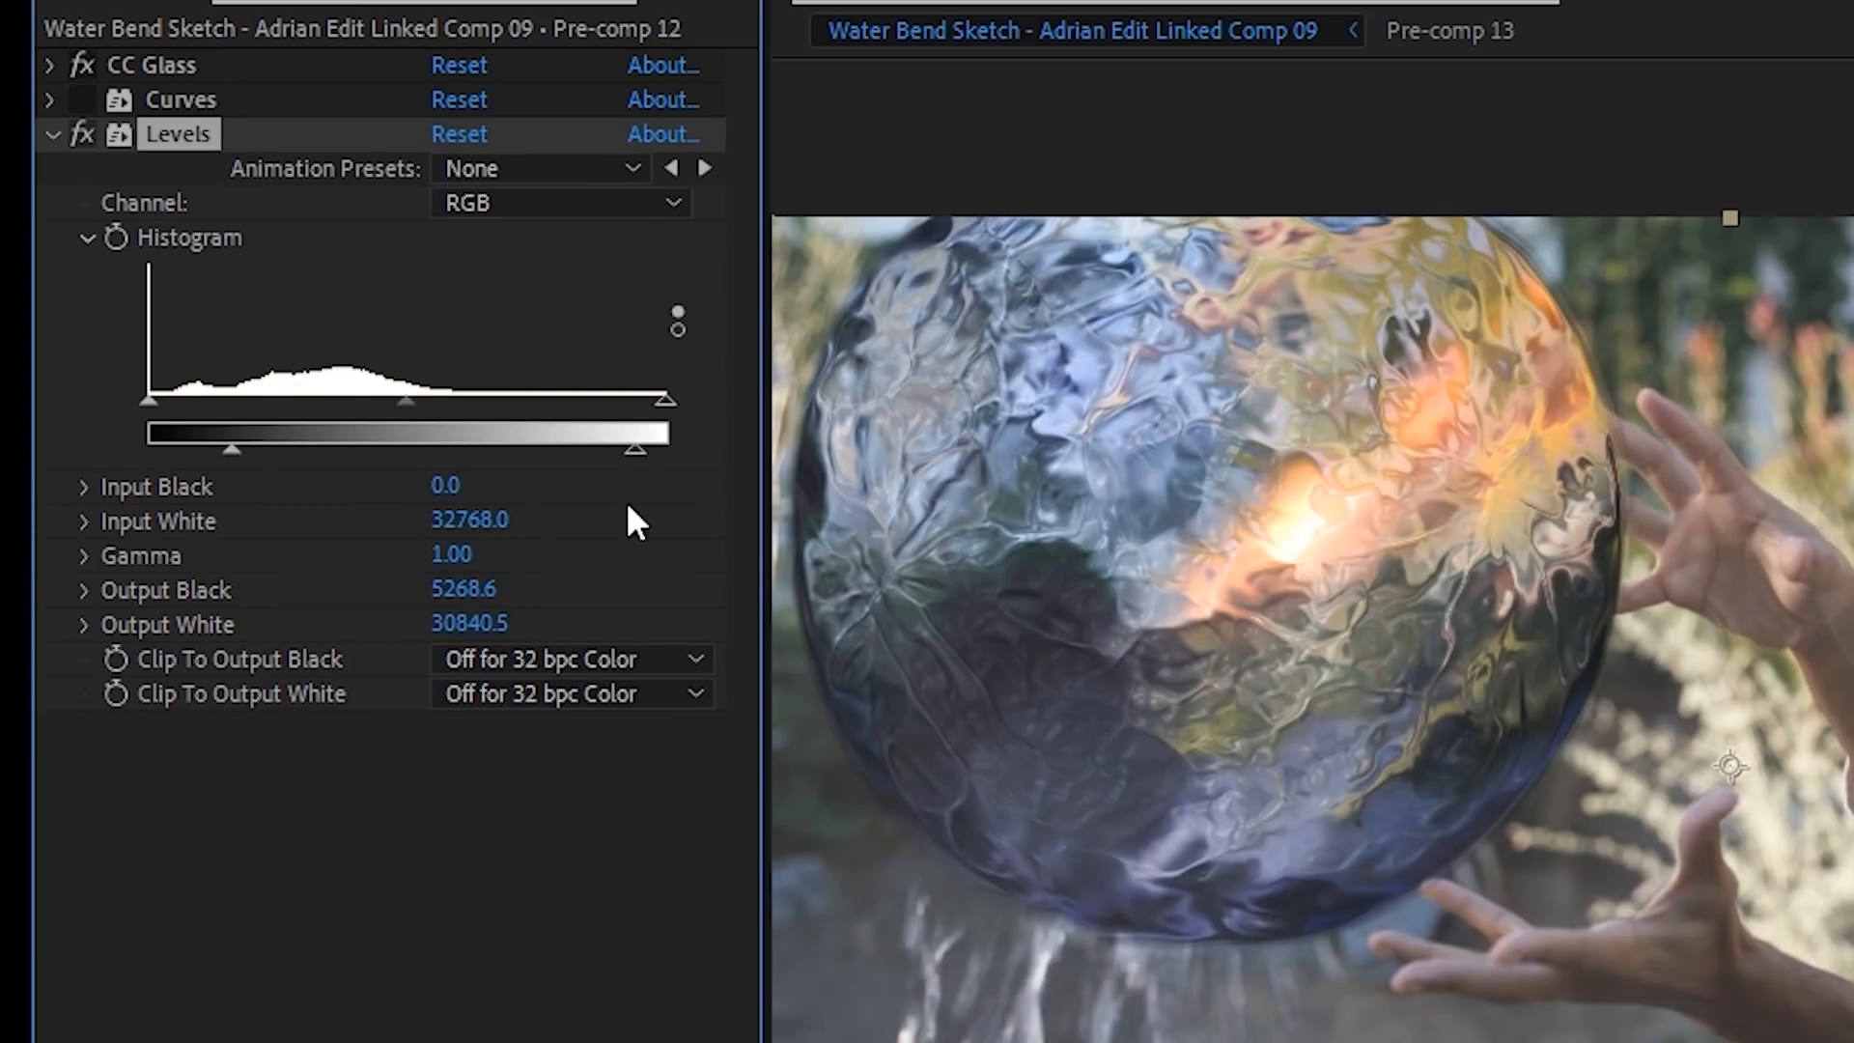
{"action": "left_click_drag", "start_coordinate": [231, 448], "coordinate": [251, 448]}
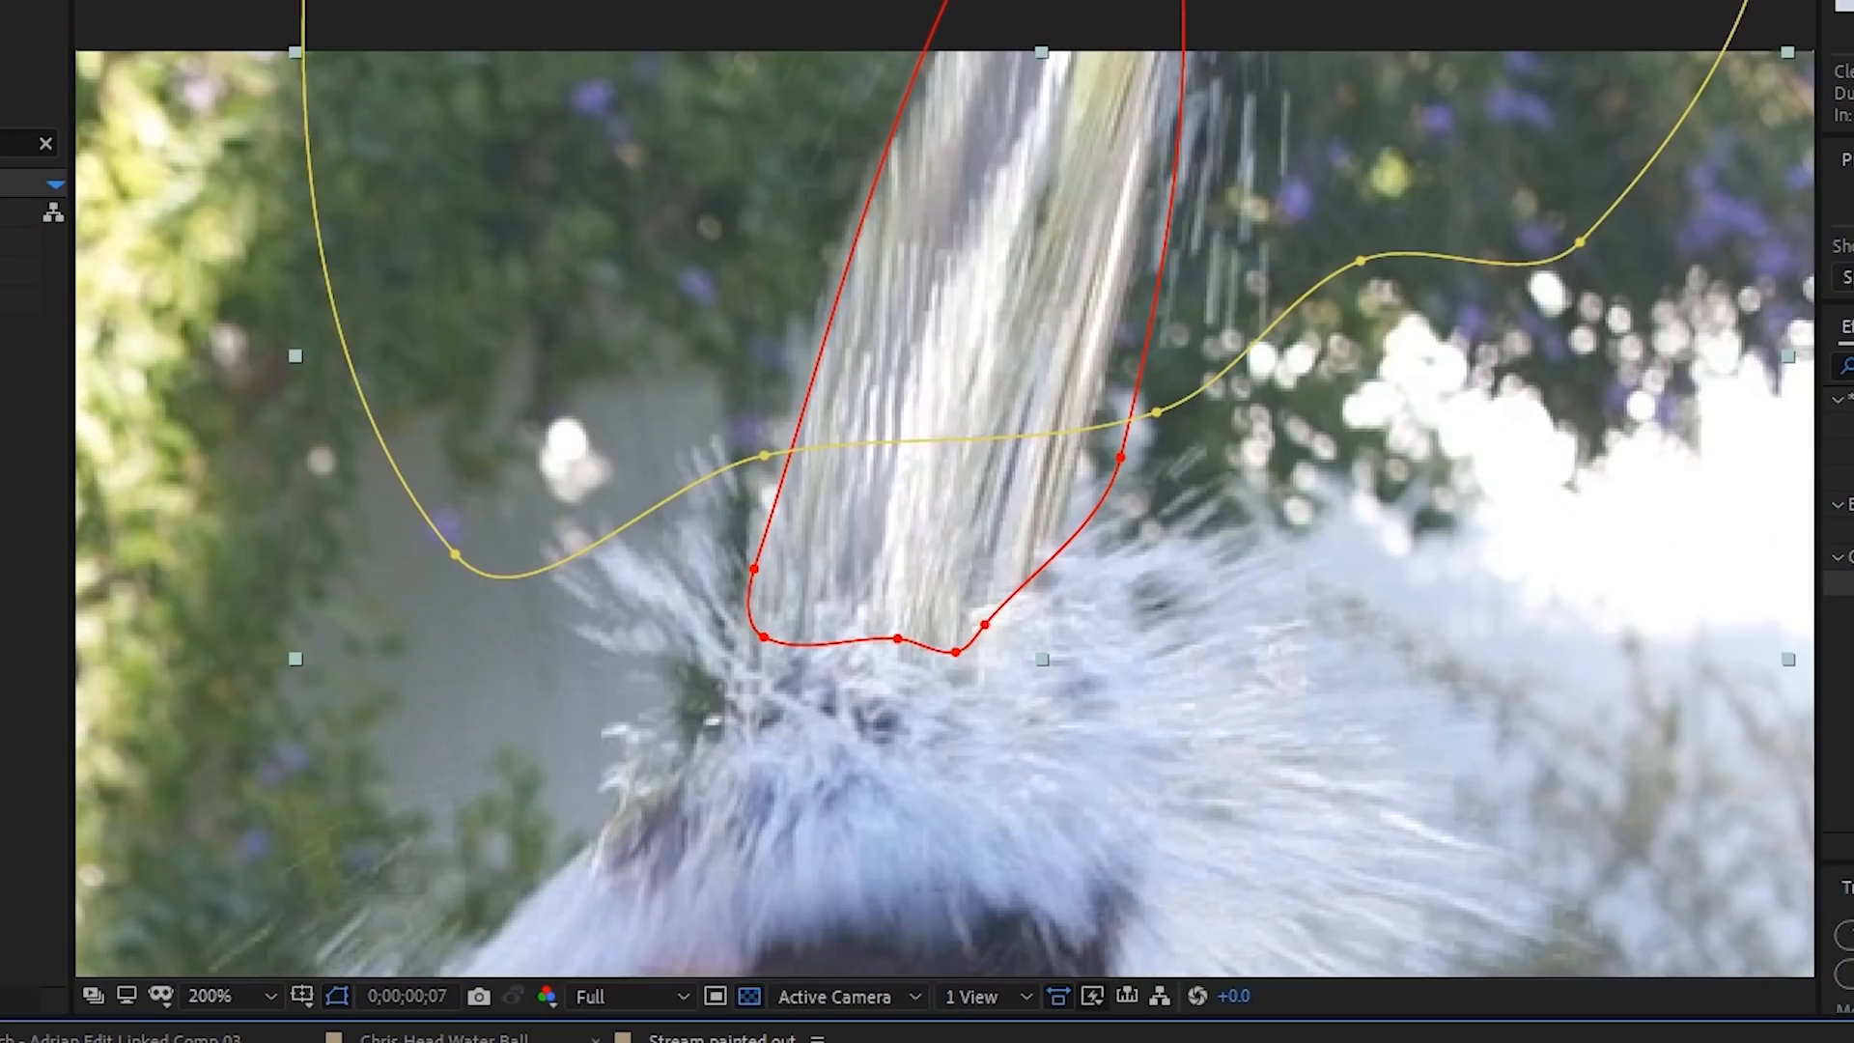
Step: Examine the animated masks around the falling water frame by frame from 0;00;00;07 to 0;00;00;23
{"action": "key", "text": "Page_Down"}
{"action": "key", "text": "Page_Down"}
{"action": "key", "text": "Page_Down"}
{"action": "key", "text": "Page_Down"}
{"action": "key", "text": "Page_Down"}
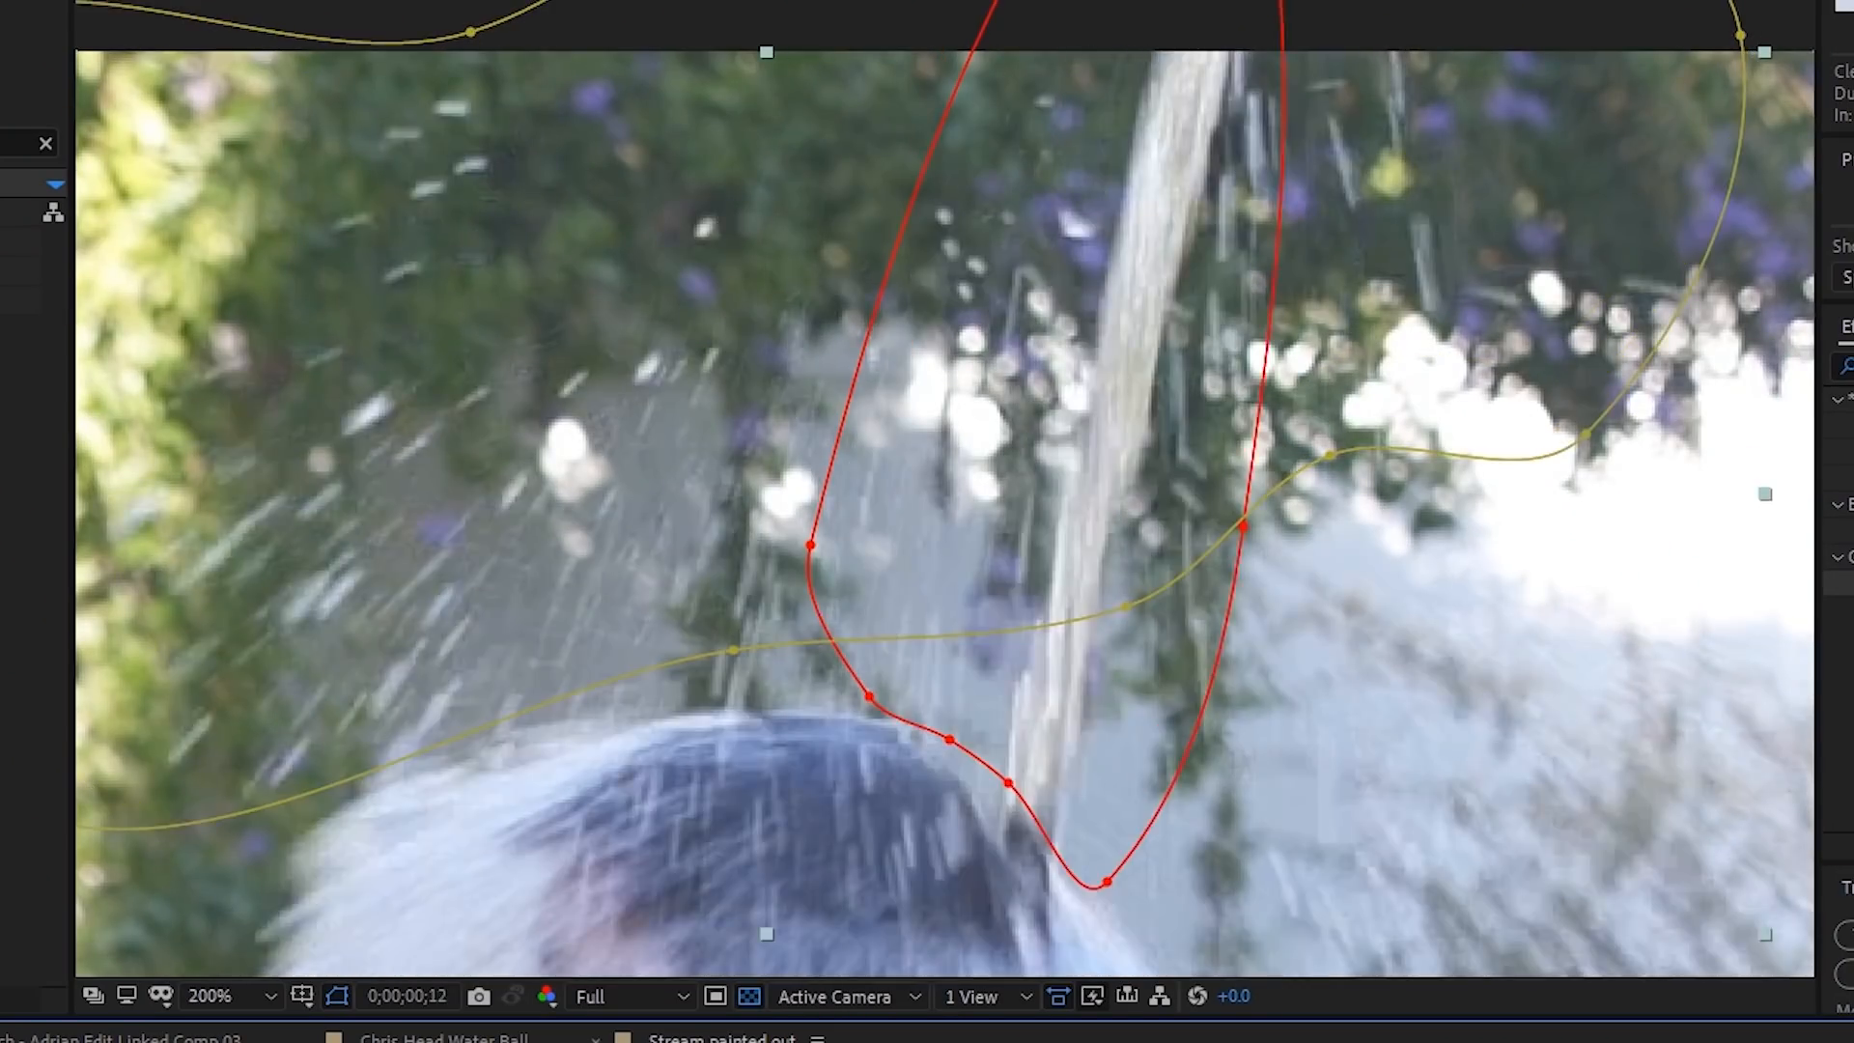
{"action": "key", "text": "Page_Down"}
{"action": "key", "text": "Page_Down"}
{"action": "key", "text": "Page_Down"}
{"action": "key", "text": "Page_Down"}
{"action": "key", "text": "Page_Down"}
{"action": "key", "text": "Page_Down"}
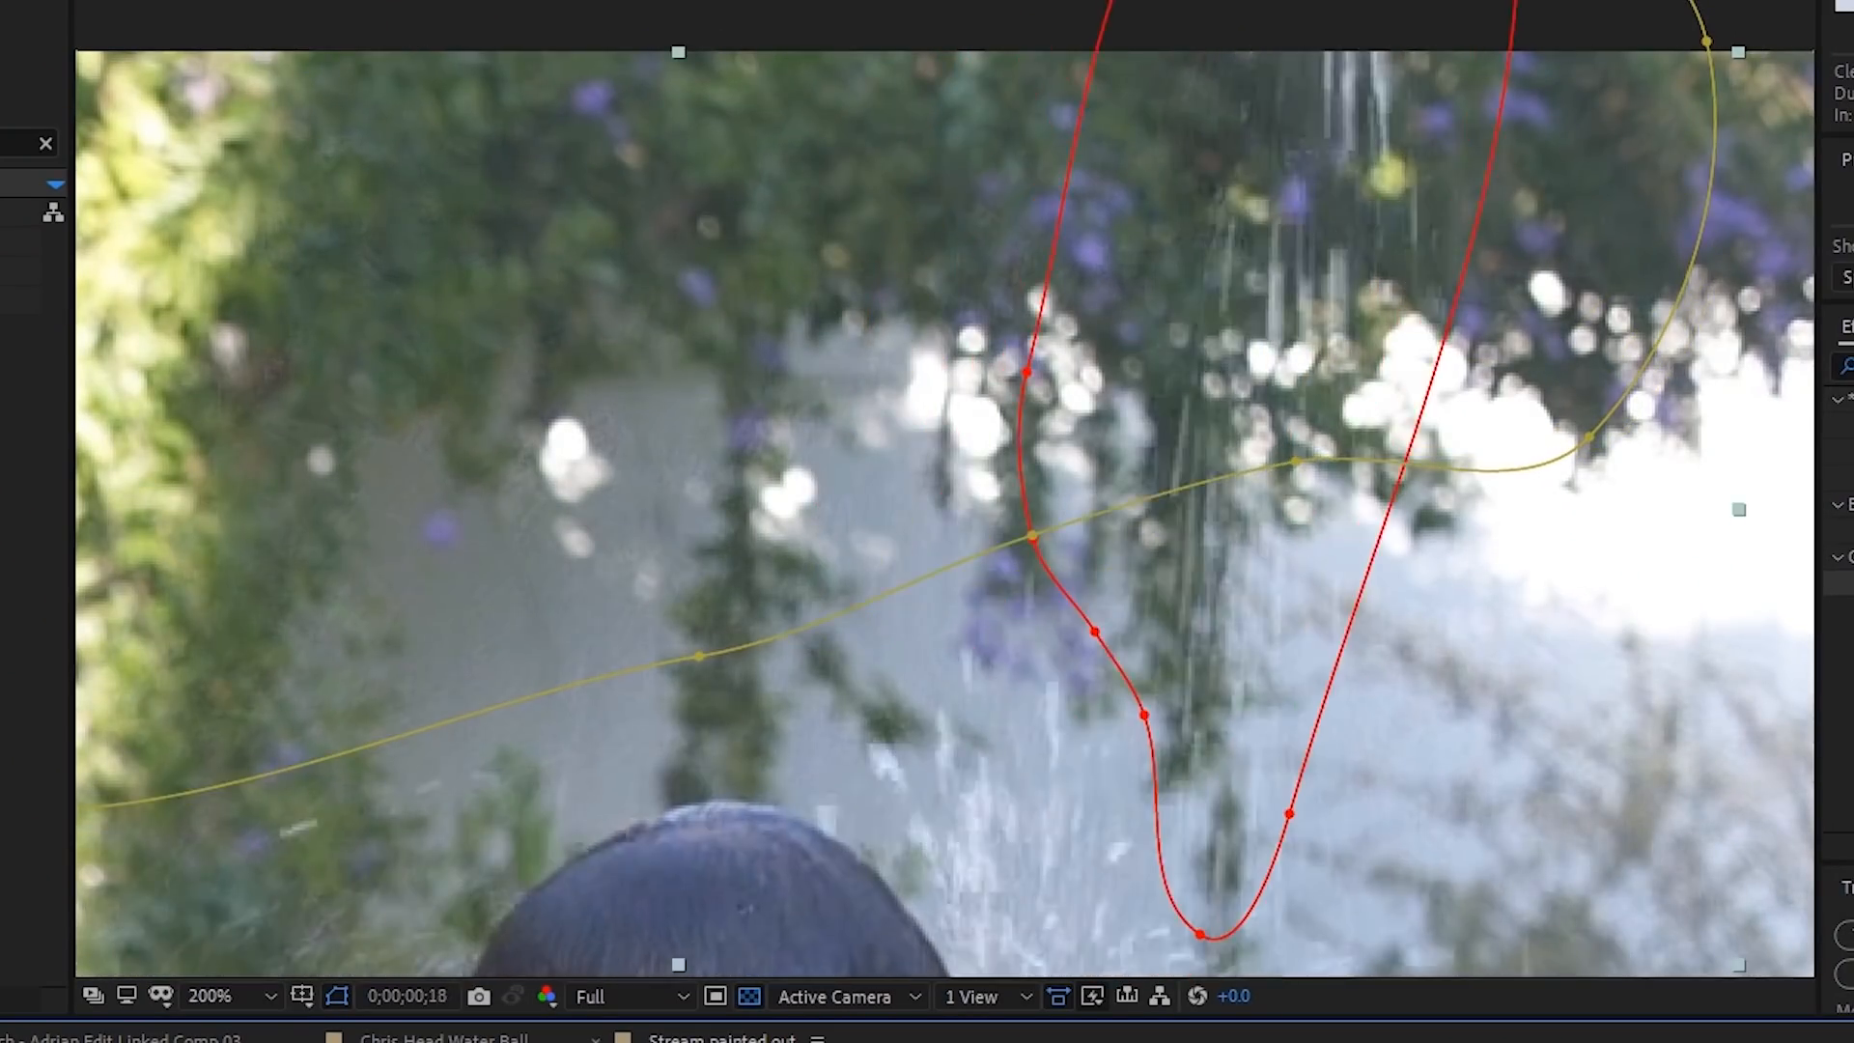
{"action": "key", "text": "Page_Down"}
{"action": "key", "text": "Page_Down"}
{"action": "key", "text": "Page_Down"}
{"action": "key", "text": "Page_Down"}
{"action": "key", "text": "Page_Down"}
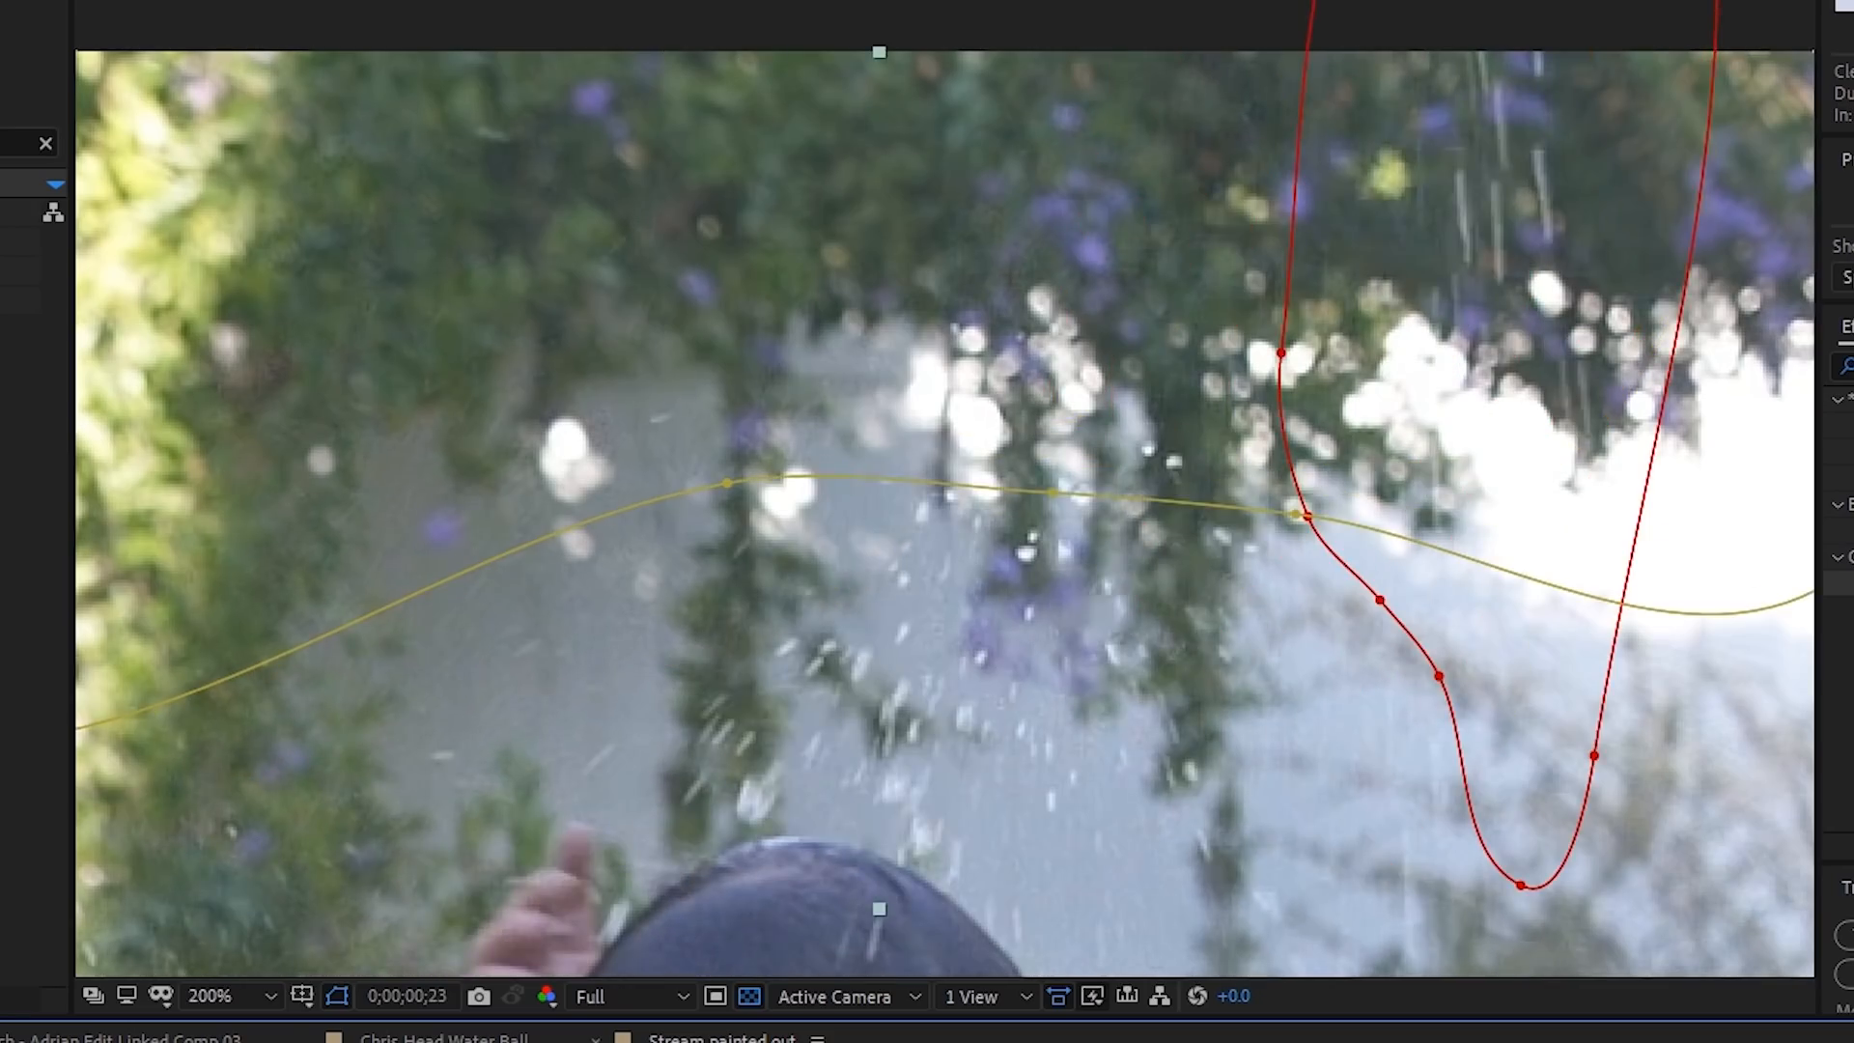
Step: Apply the Extract keying effect to the selected layer in the Stream painted out composition
{"action": "left_click", "coordinate": [1849, 365]}
{"action": "type", "text": "extract"}
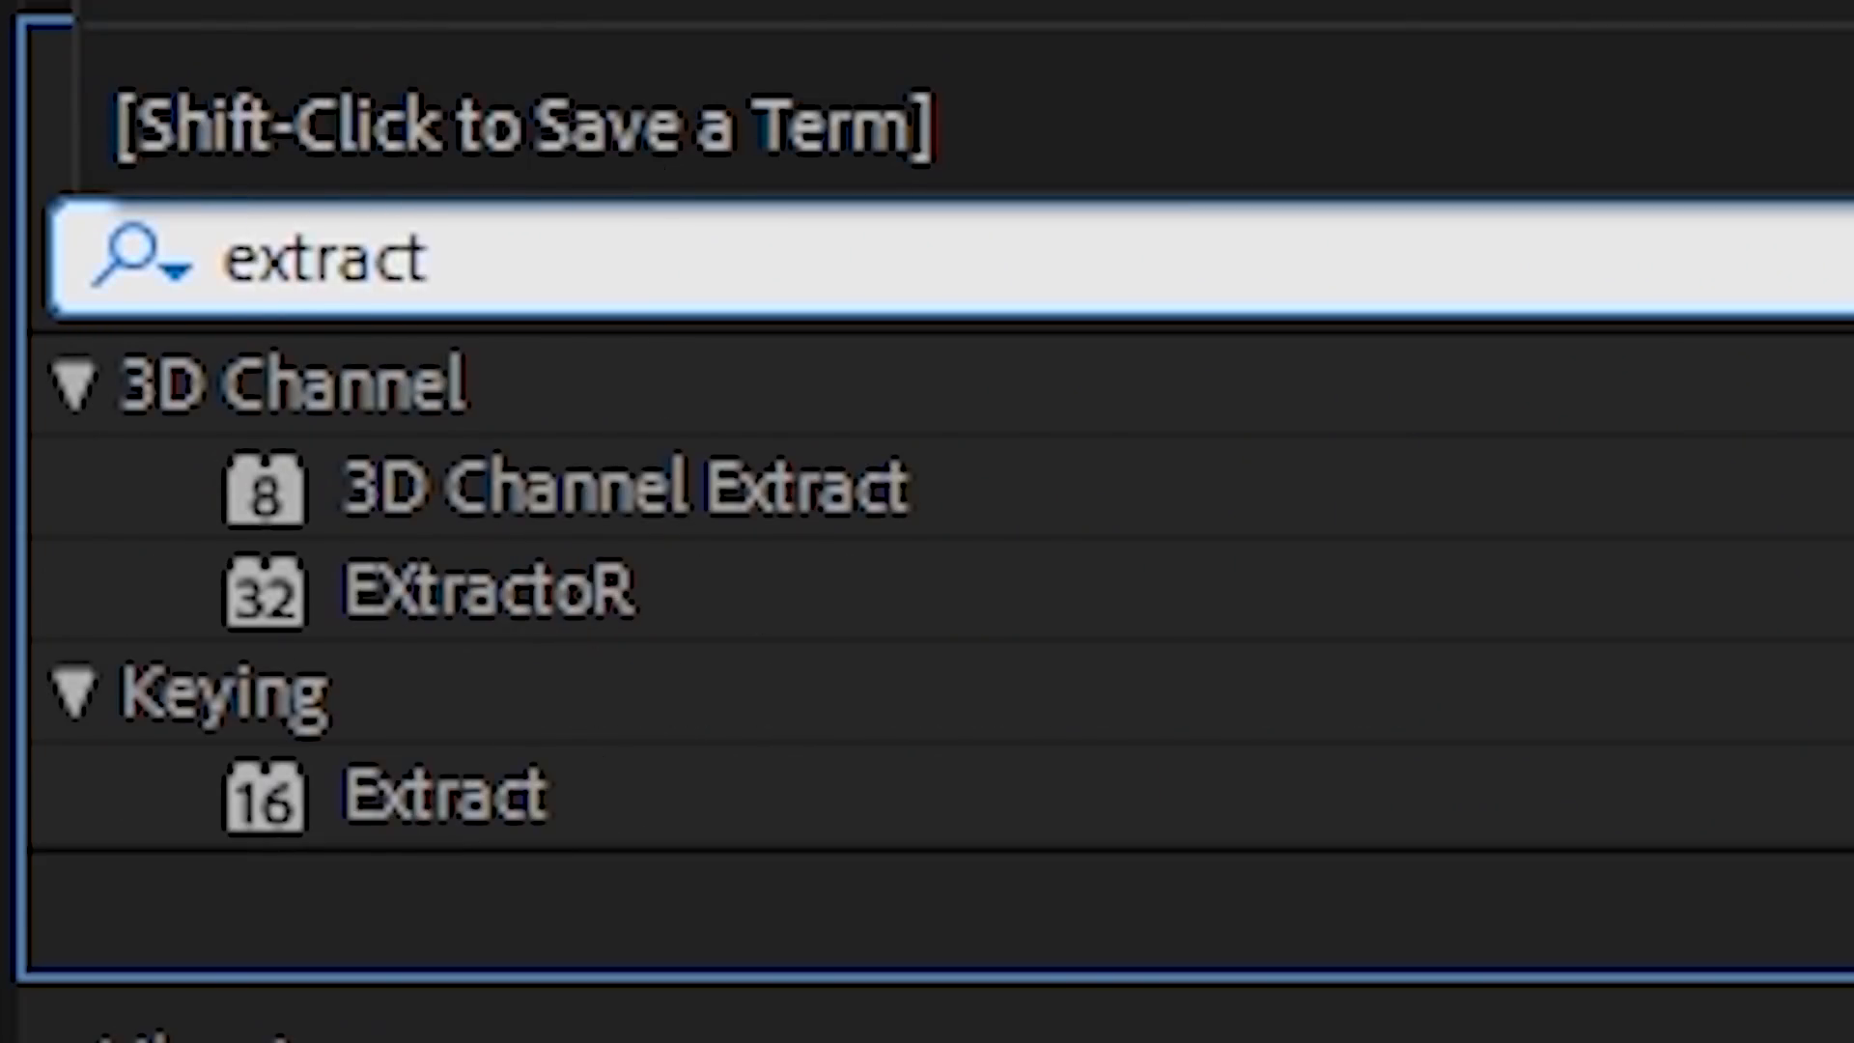
{"action": "double_click", "coordinate": [401, 809]}
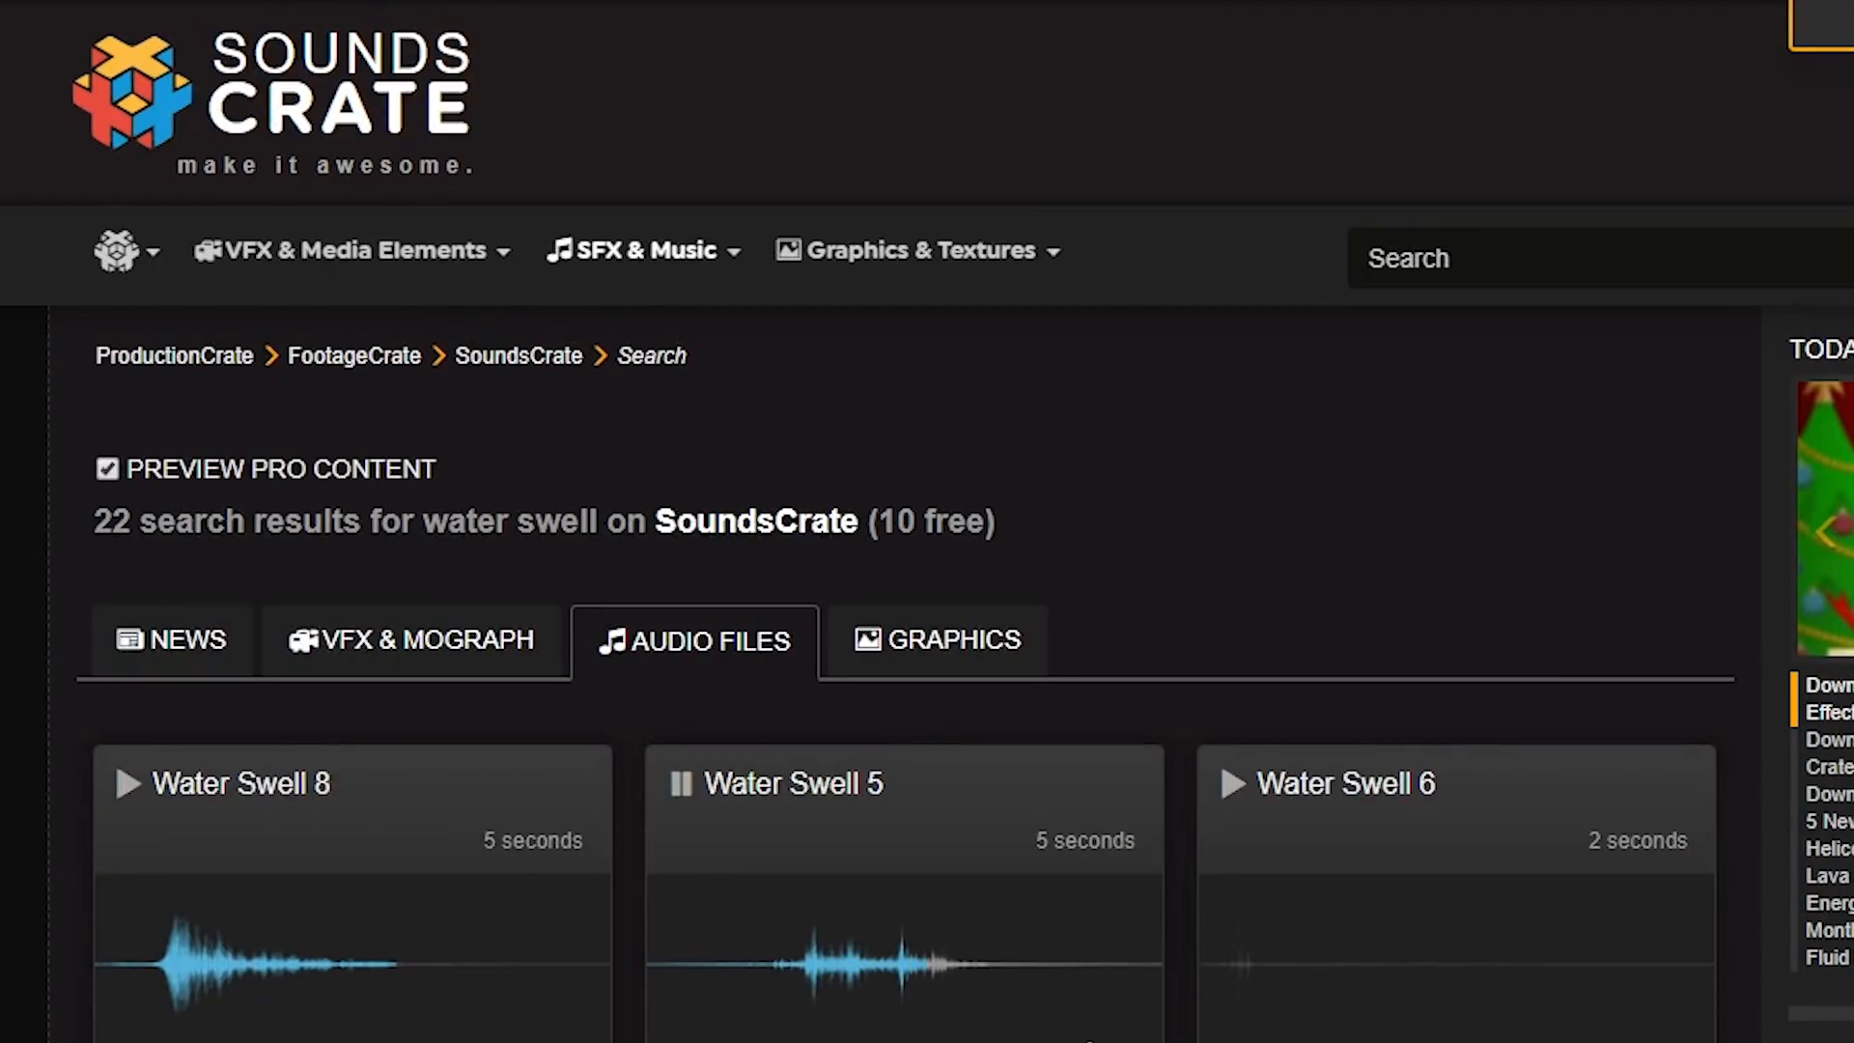
Step: Switch to the SoundsCrate website and browse the Water Swell audio files
{"action": "scroll", "coordinate": [1212, 790], "scroll_direction": "down", "scroll_amount": 5}
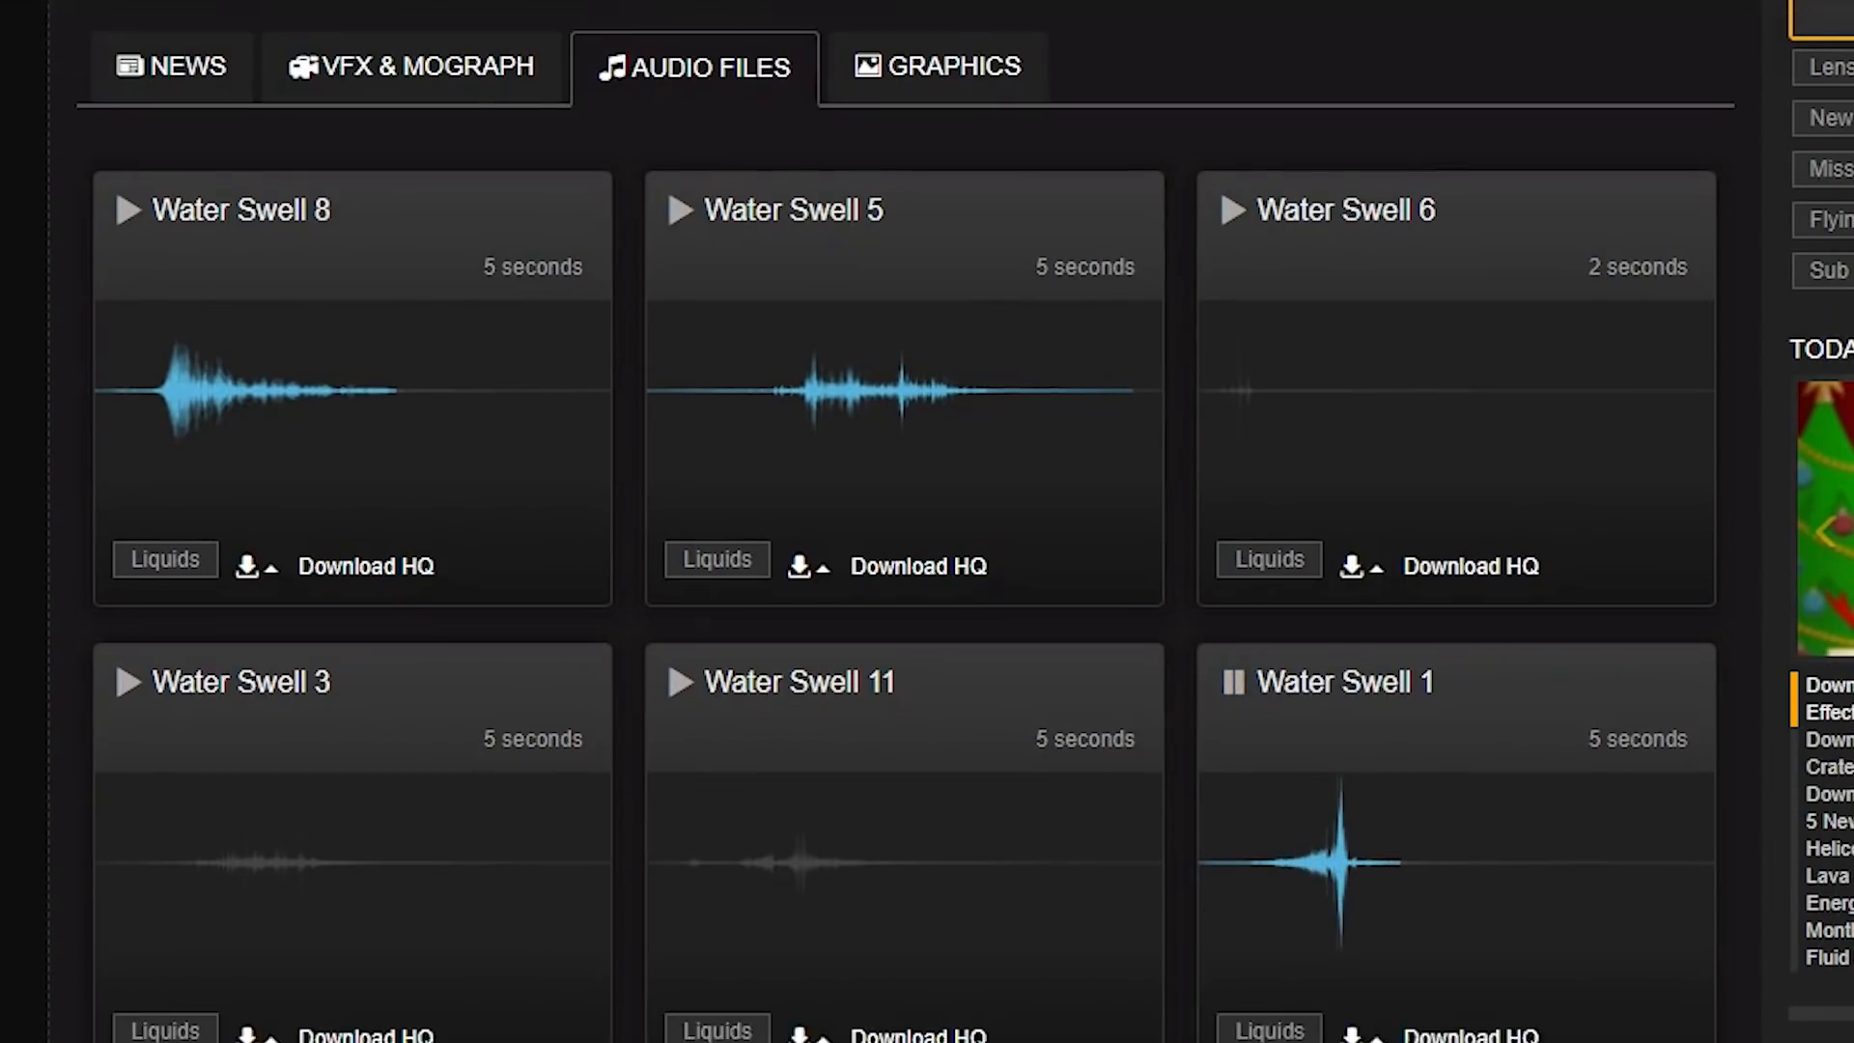
{"action": "scroll", "coordinate": [679, 839], "scroll_direction": "down", "scroll_amount": 3}
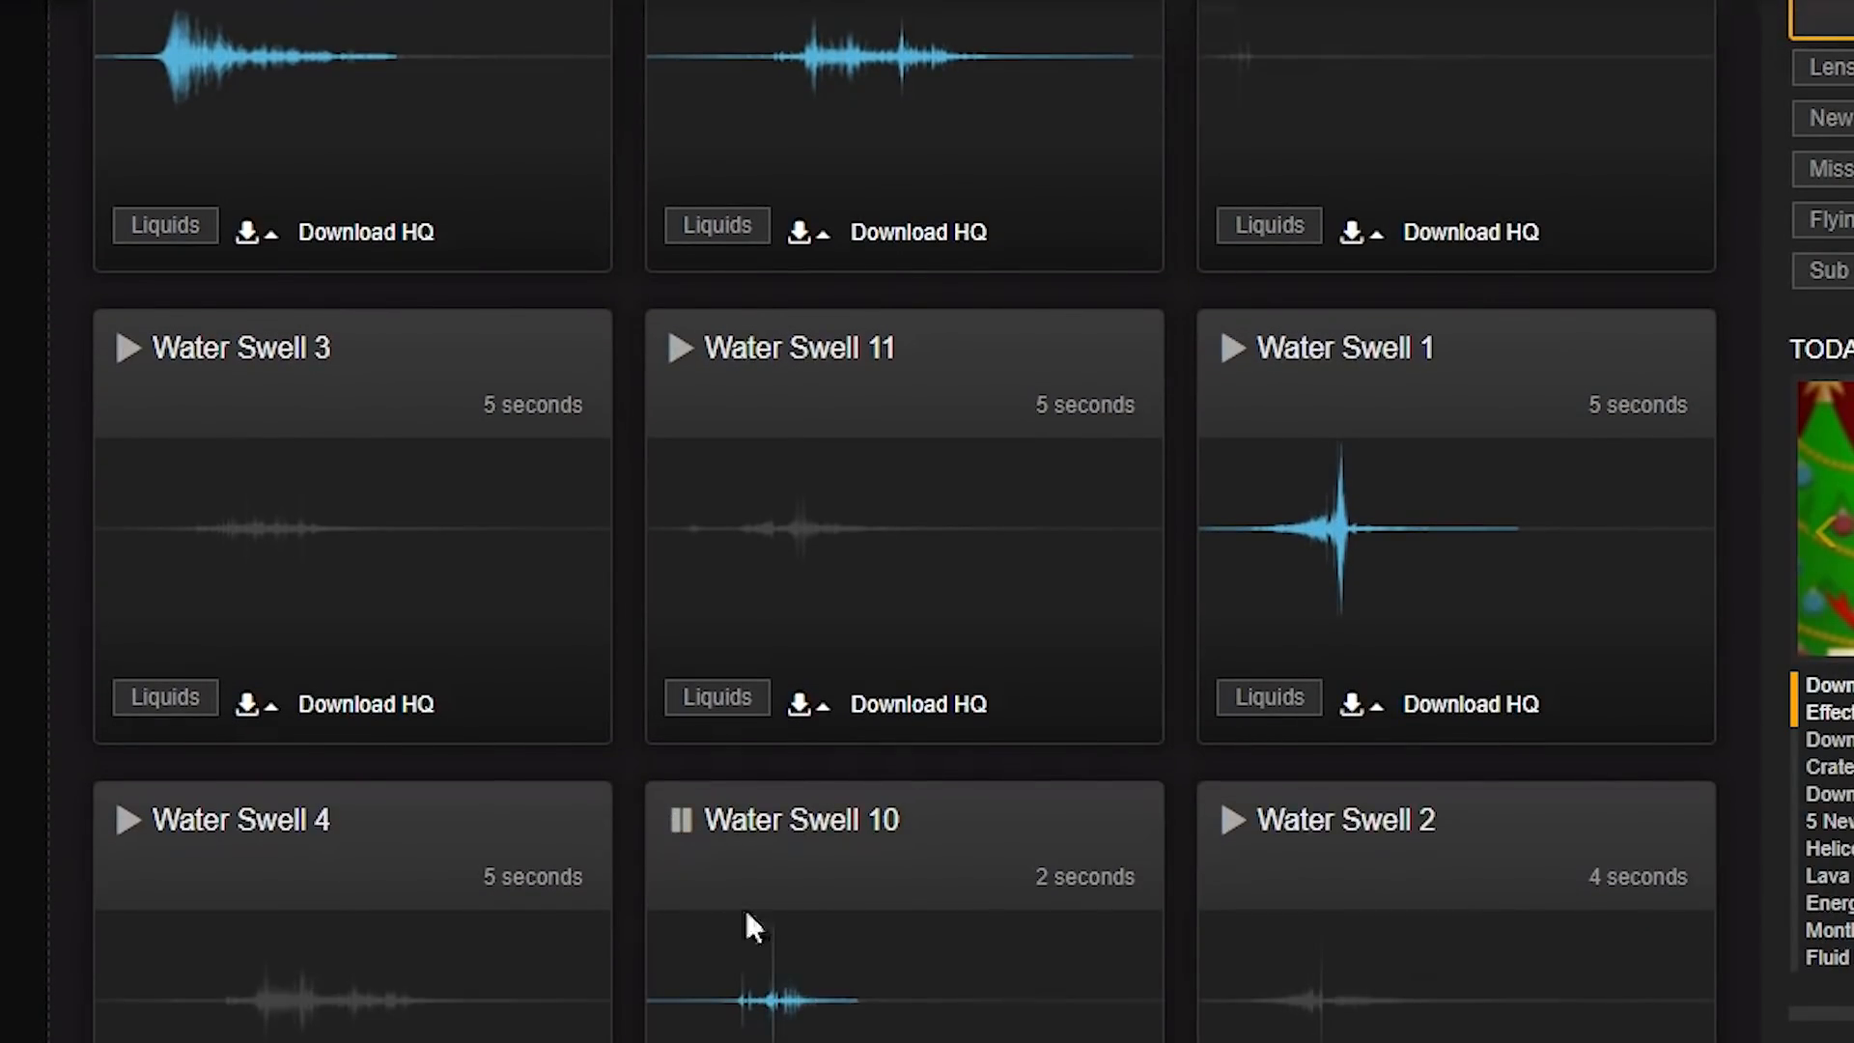